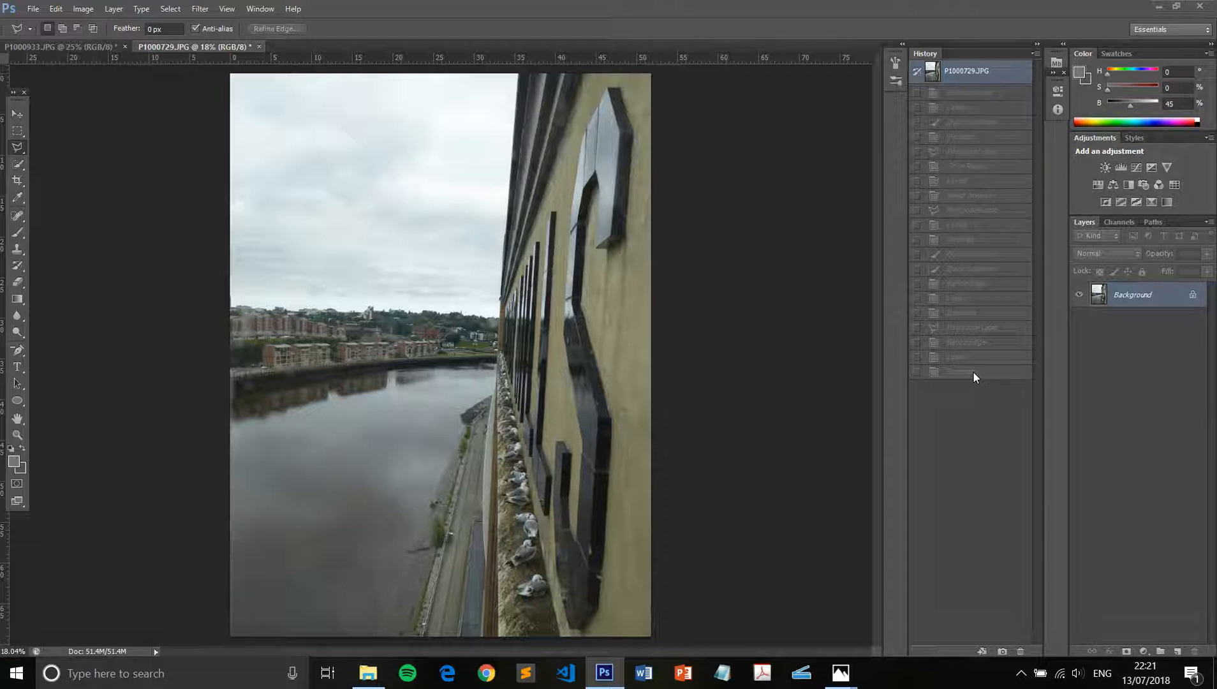
- Compare the fully edited history state with the original photo, ending on the original
left_click(975, 374)
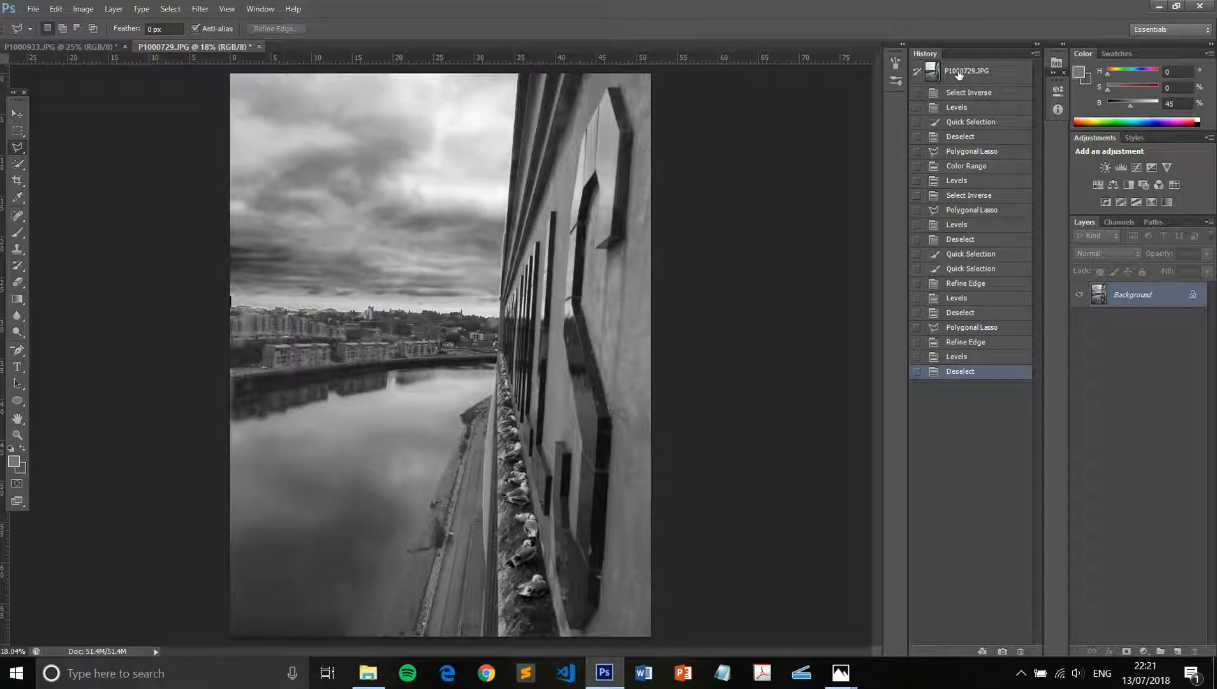
left_click(959, 75)
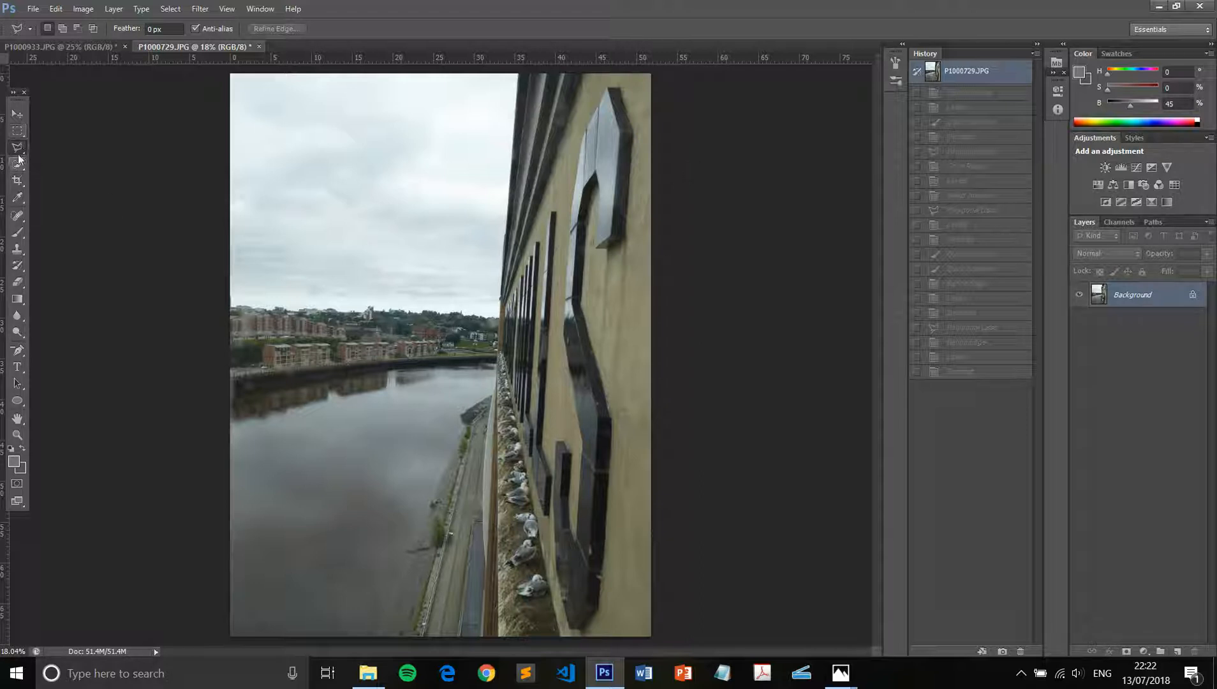
left_click(83, 9)
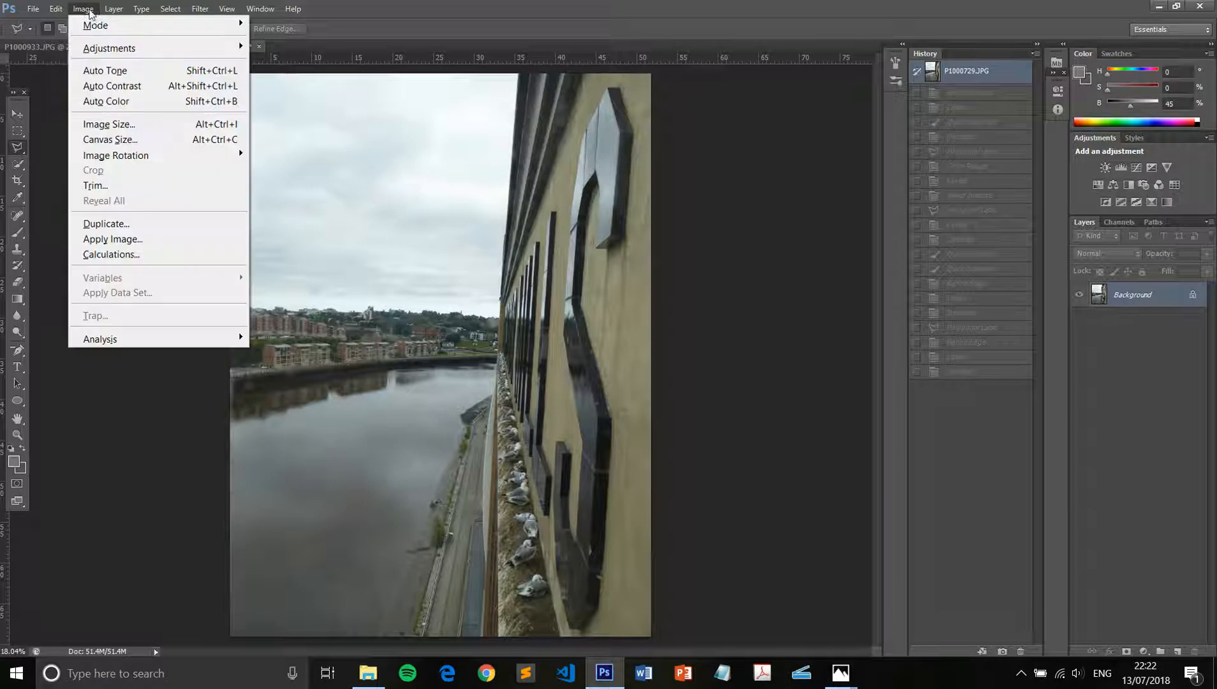
mouse_move(121, 51)
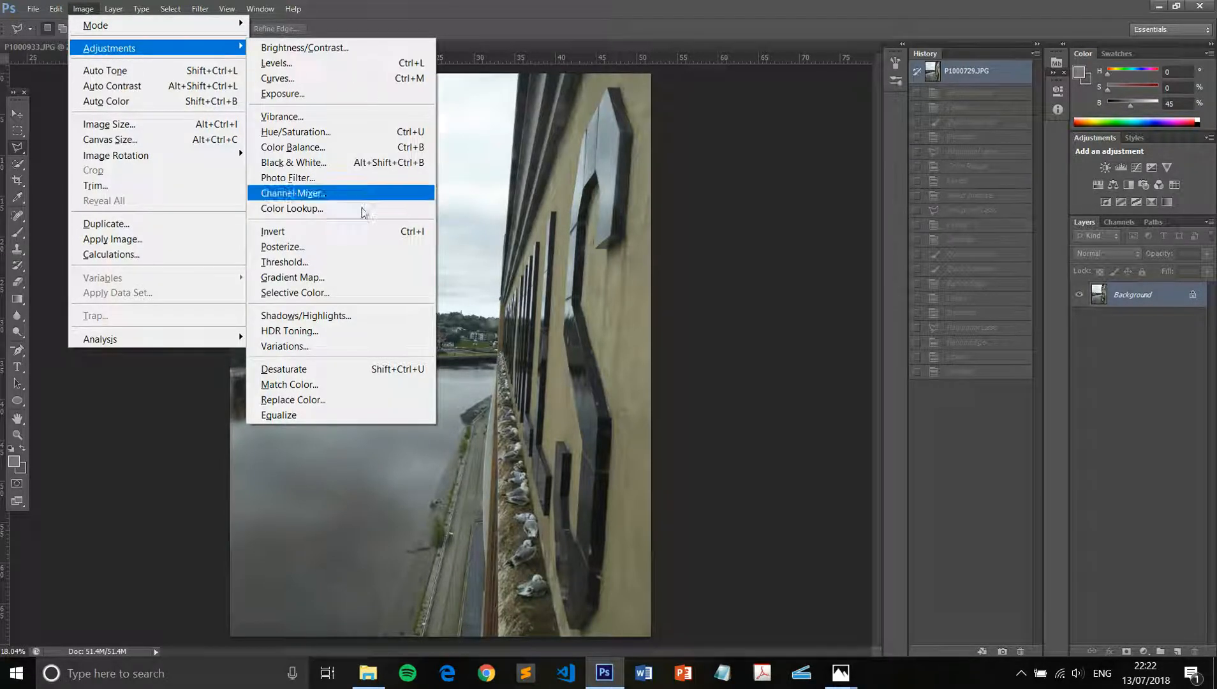
left_click(93, 11)
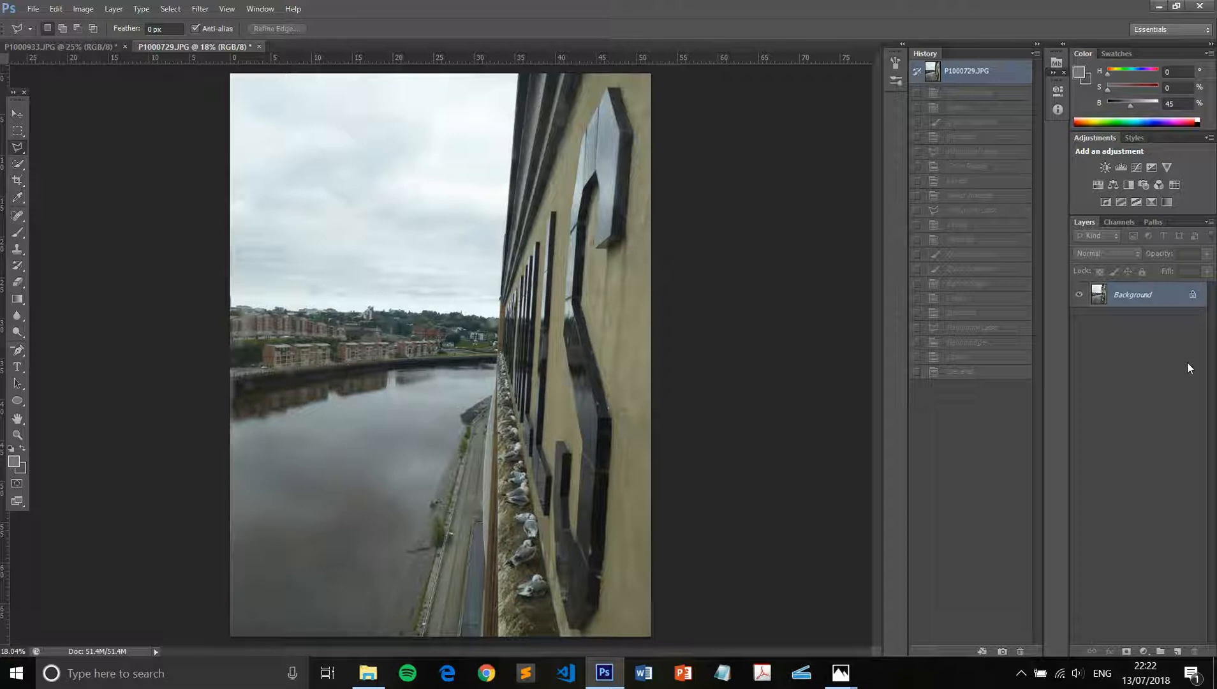
left_click(200, 9)
left_click(200, 9)
left_click(170, 9)
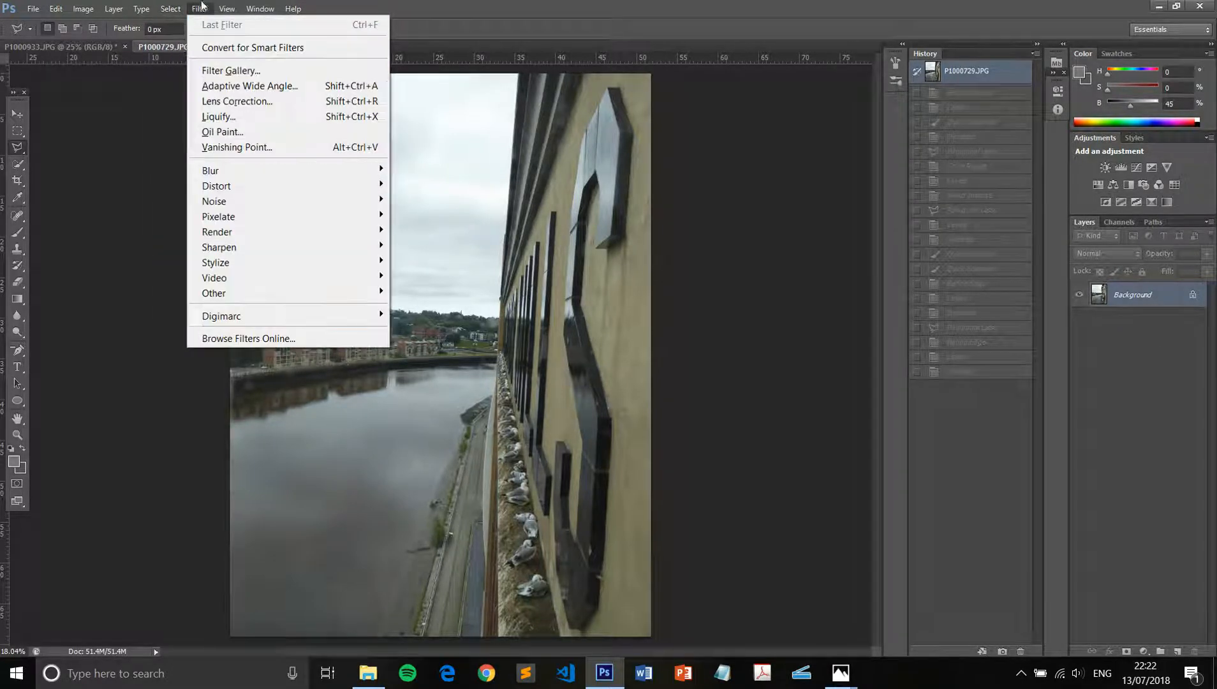
left_click(172, 12)
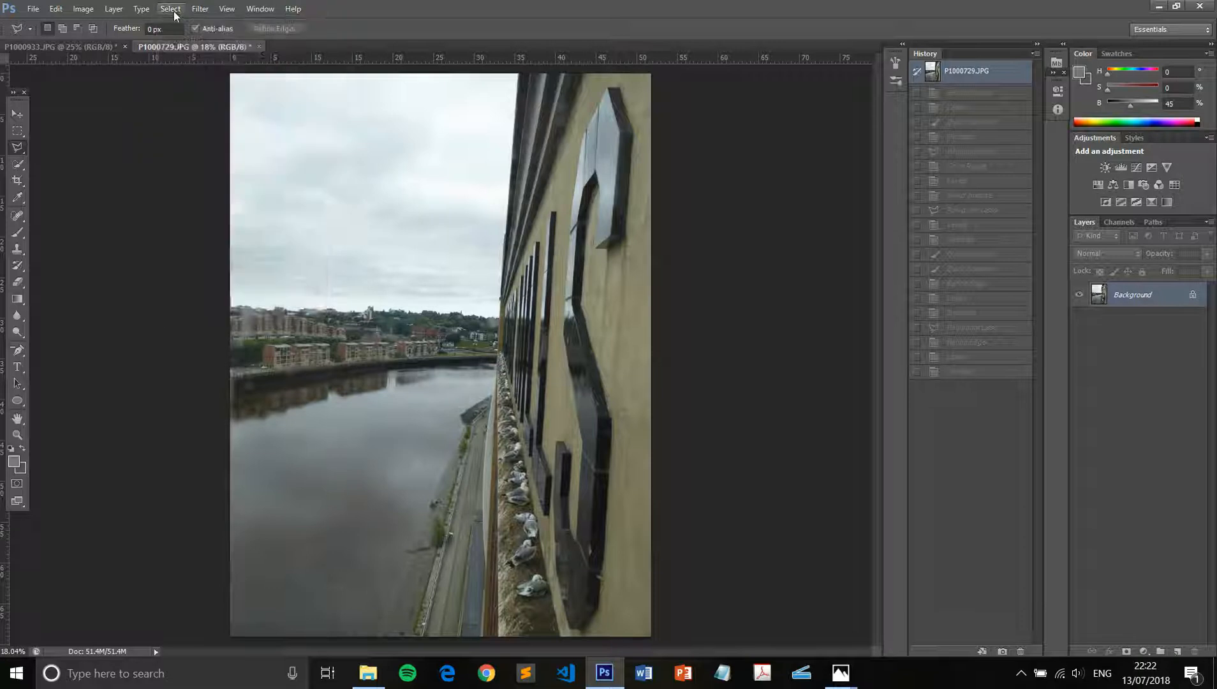
- Convert the photo to monochrome with a Black & White adjustment using the Default preset
left_click(88, 9)
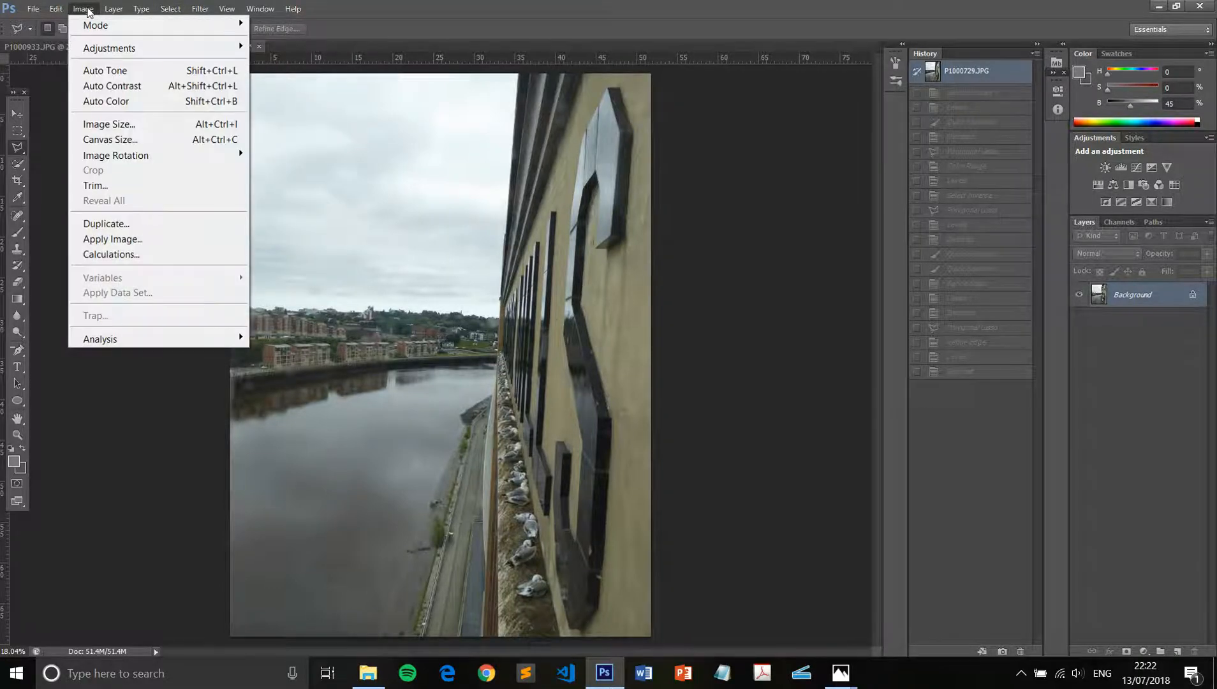
mouse_move(120, 50)
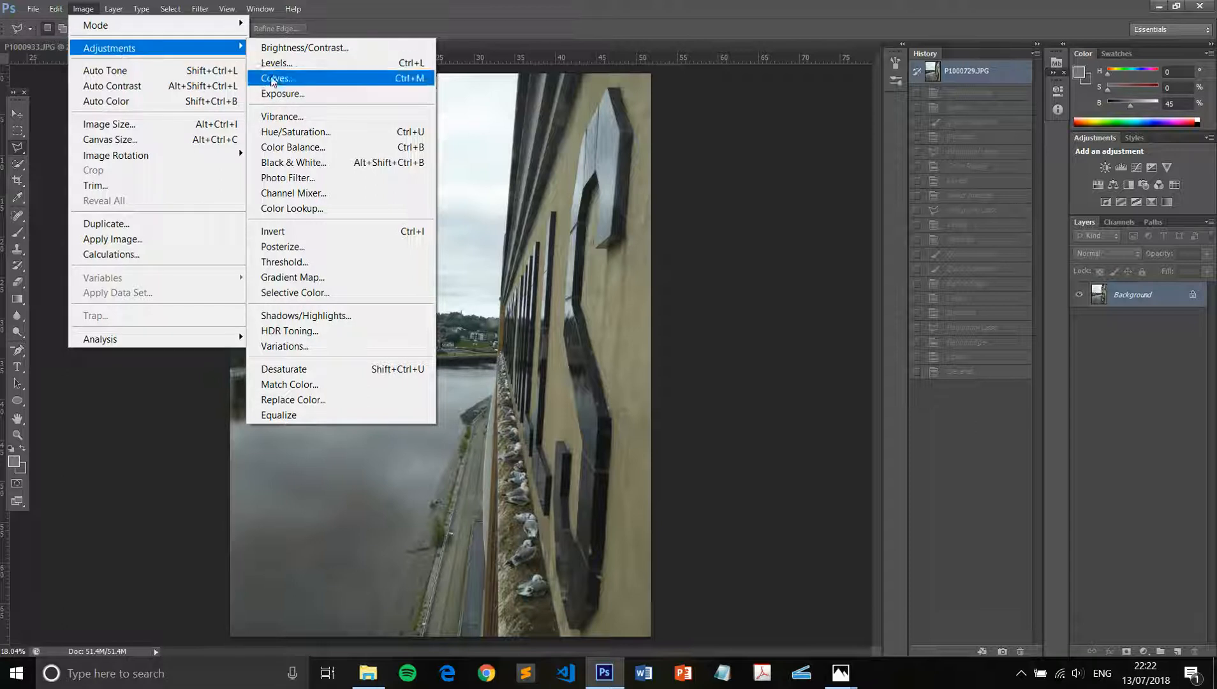
left_click(304, 167)
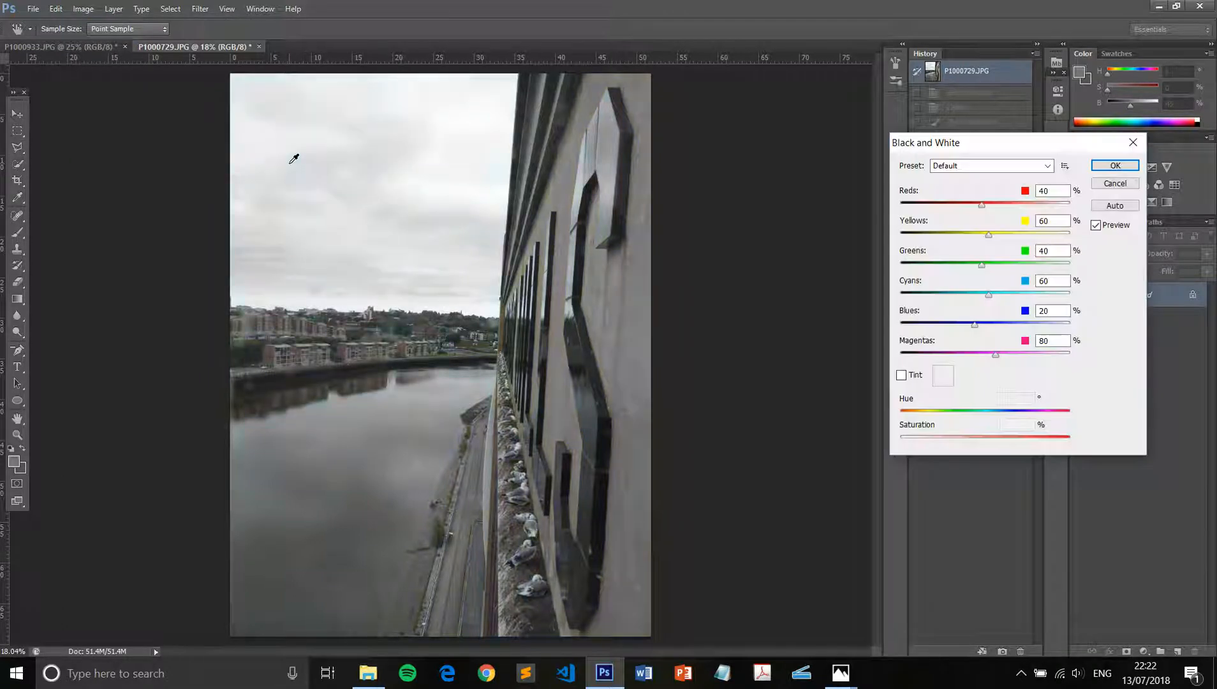
key("Return")
- Try a Levels adjustment on the whole image with input black 35 and white 200, and revert to the Black & White state
key("ctrl+l")
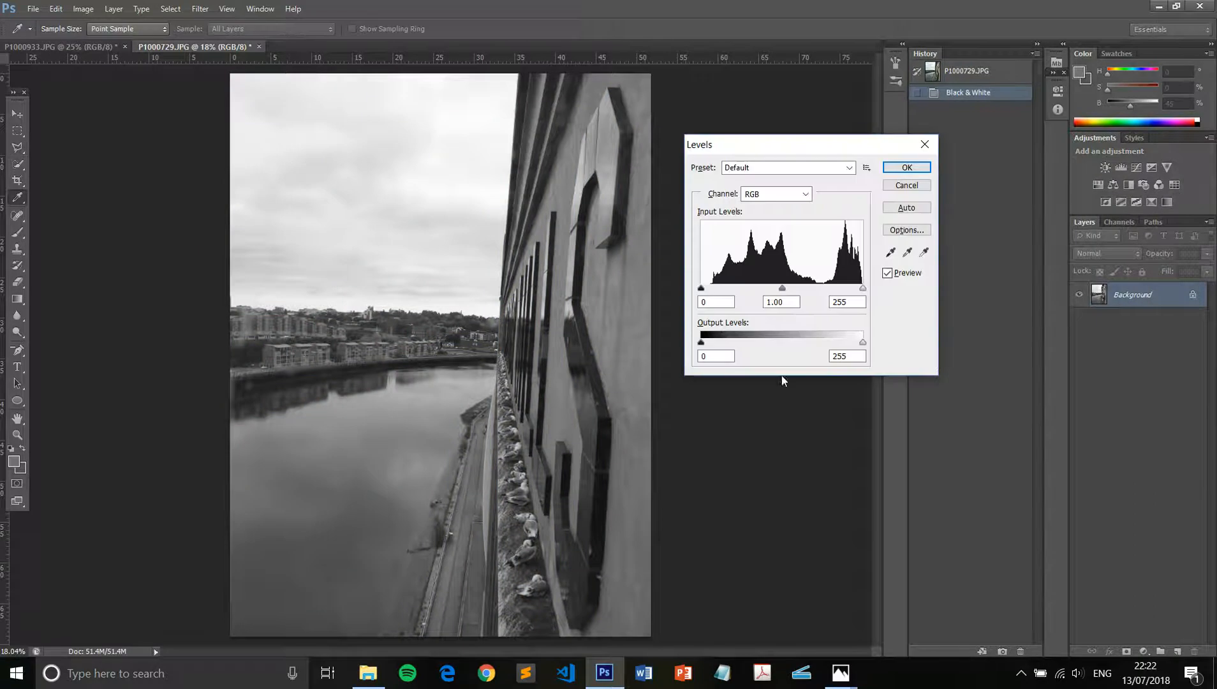
left_click_drag(702, 292, 722, 291)
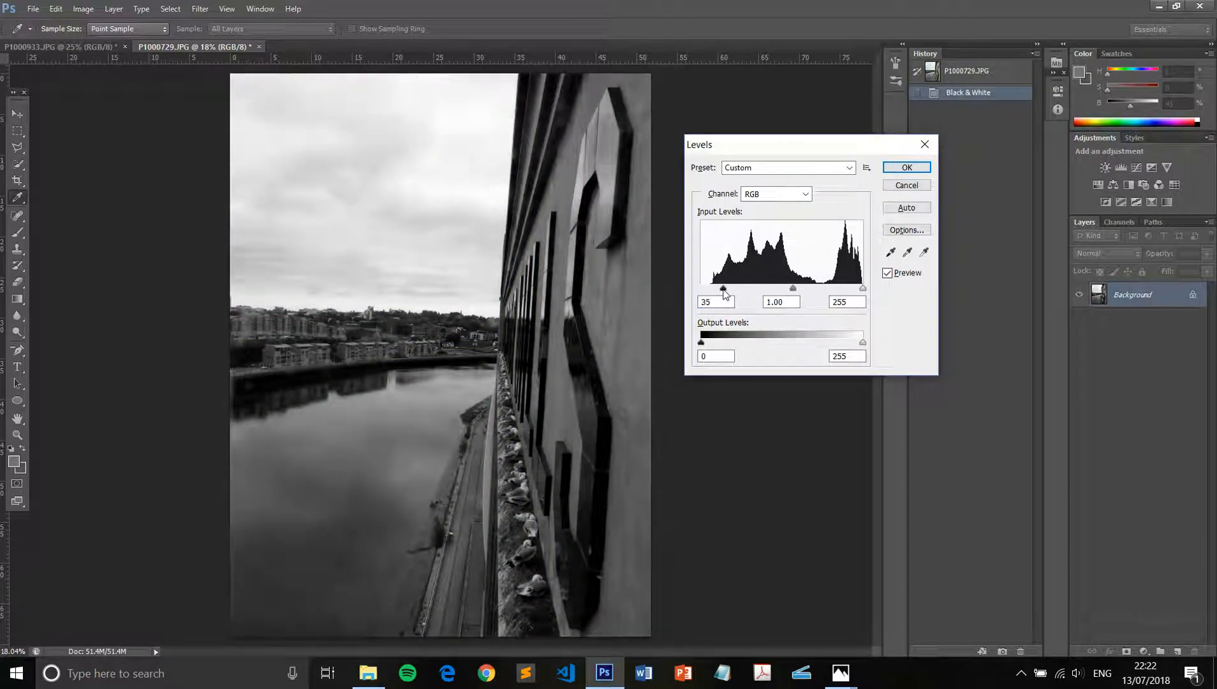
left_click_drag(862, 292, 830, 294)
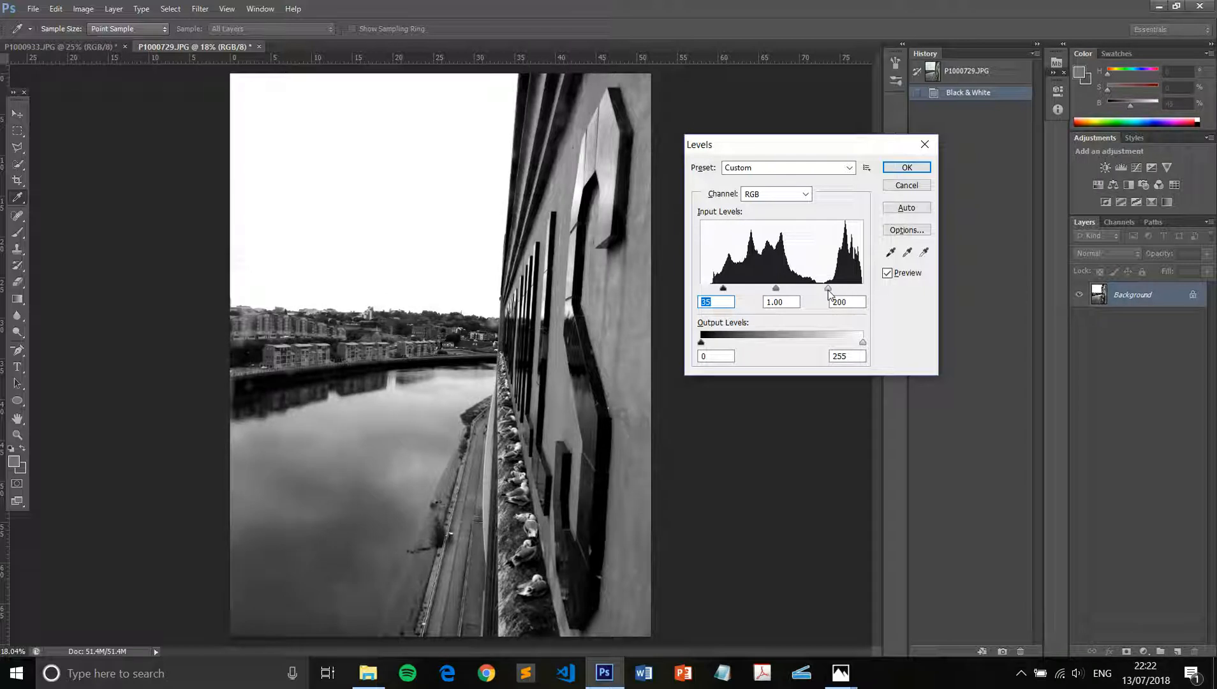
left_click(828, 291)
left_click(892, 169)
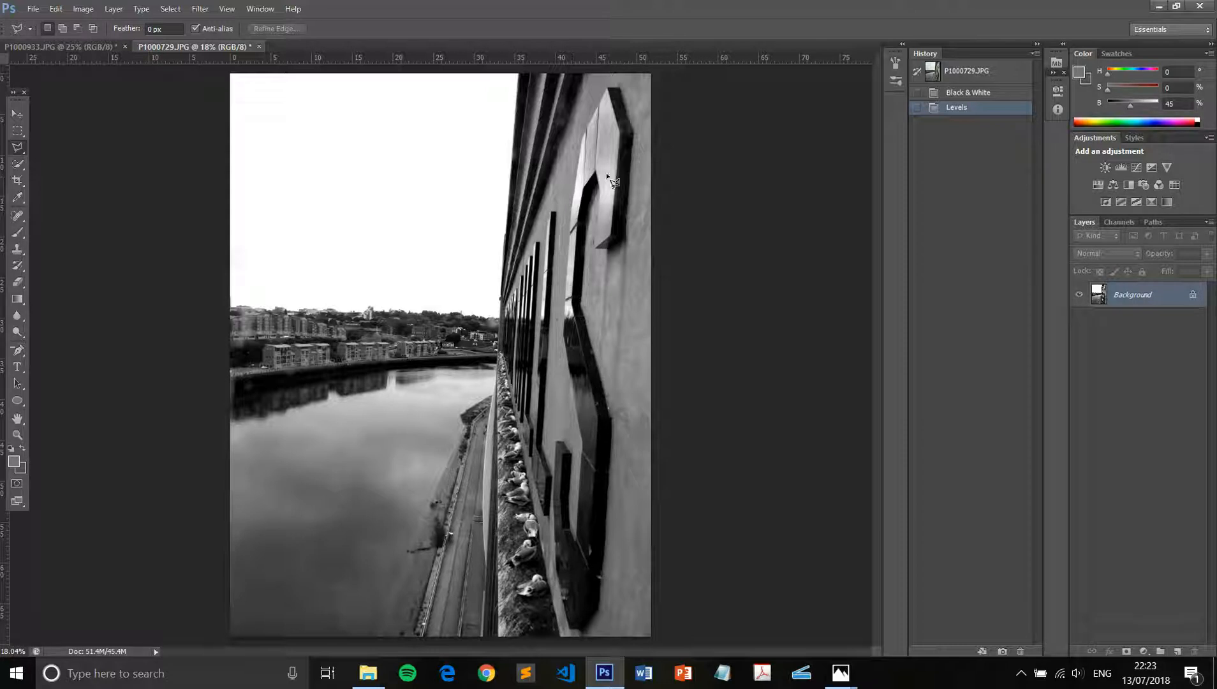
left_click(968, 93)
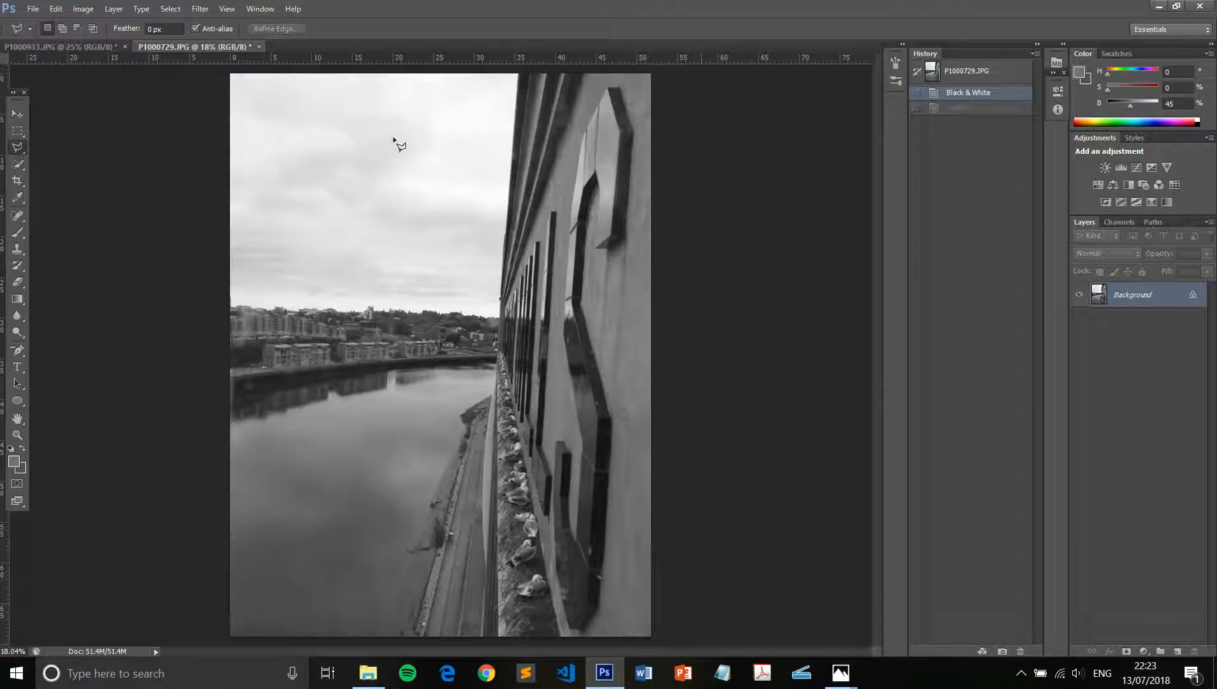
- Trace along the skyline's rooftops and treetops with the Magnetic Lasso, starting at the photo's left edge
left_click(18, 153)
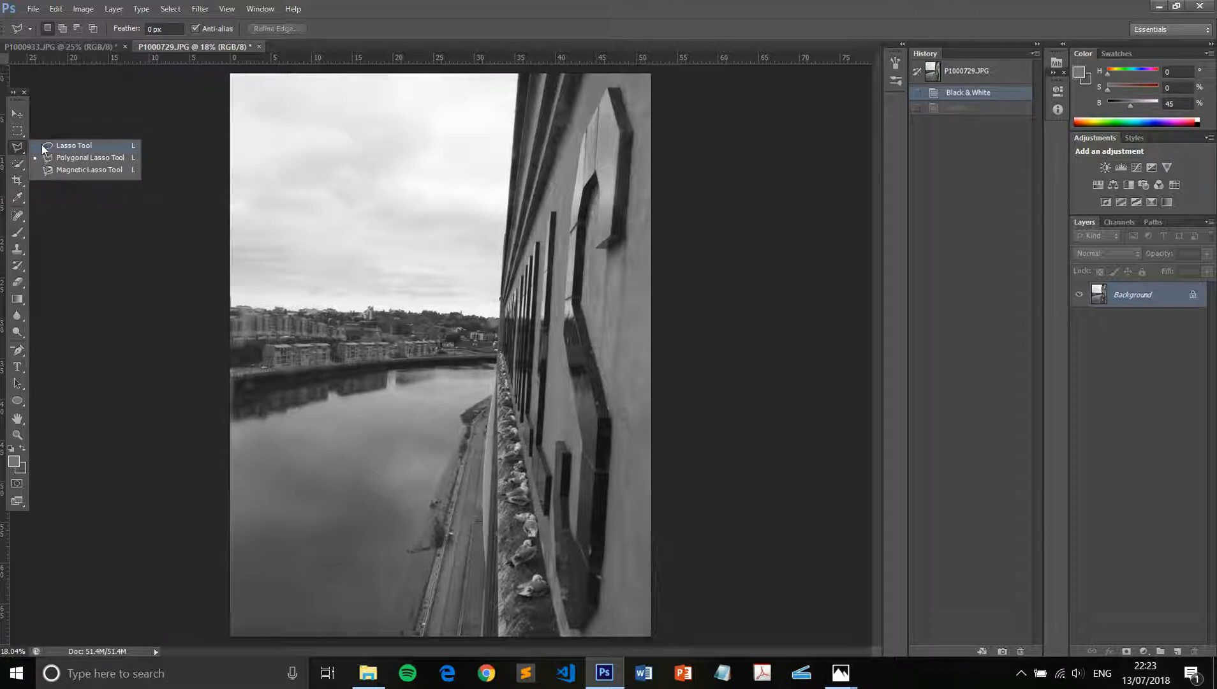
left_click(69, 175)
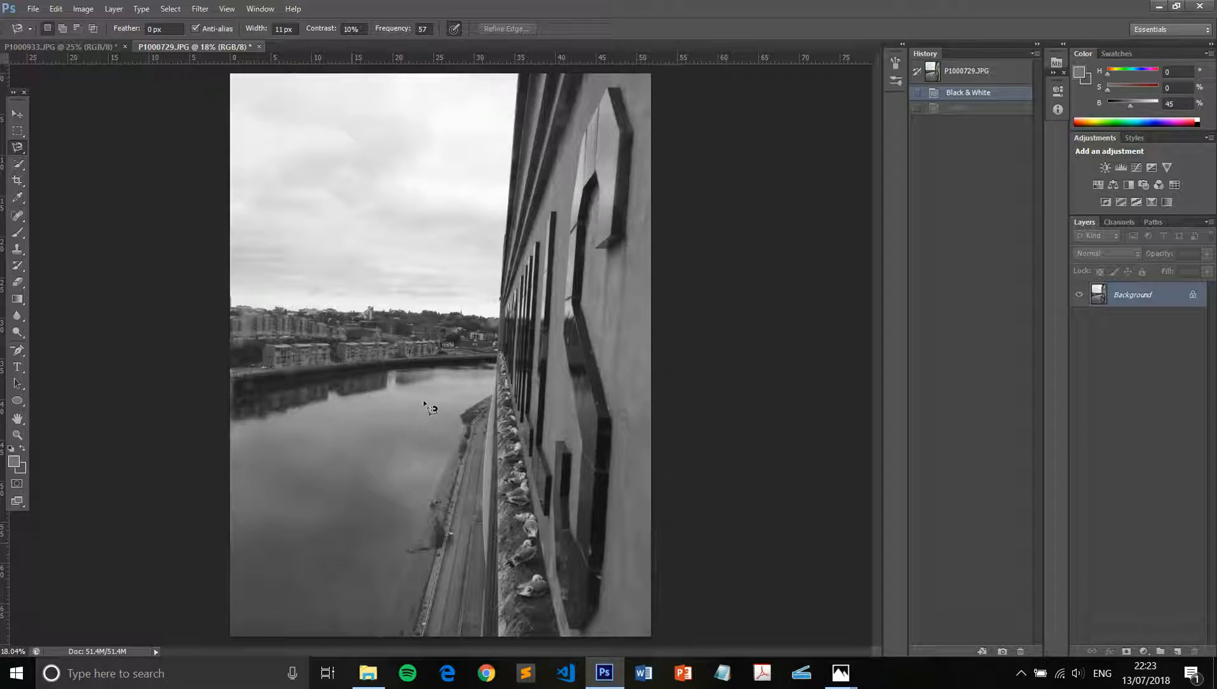
key("ctrl+plus")
key("ctrl+plus")
key("ctrl+plus")
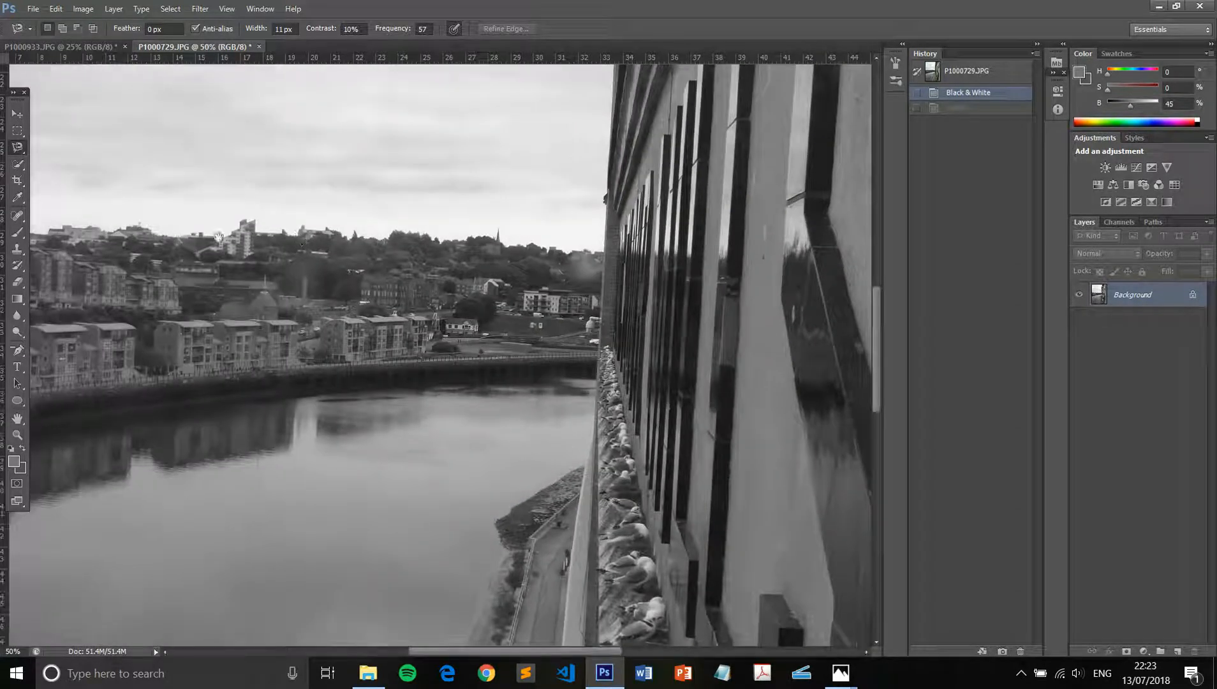
mouse_move(215, 173)
left_mouse_down()
mouse_move(421, 171)
mouse_move(449, 281)
left_mouse_up()
left_click(92, 297)
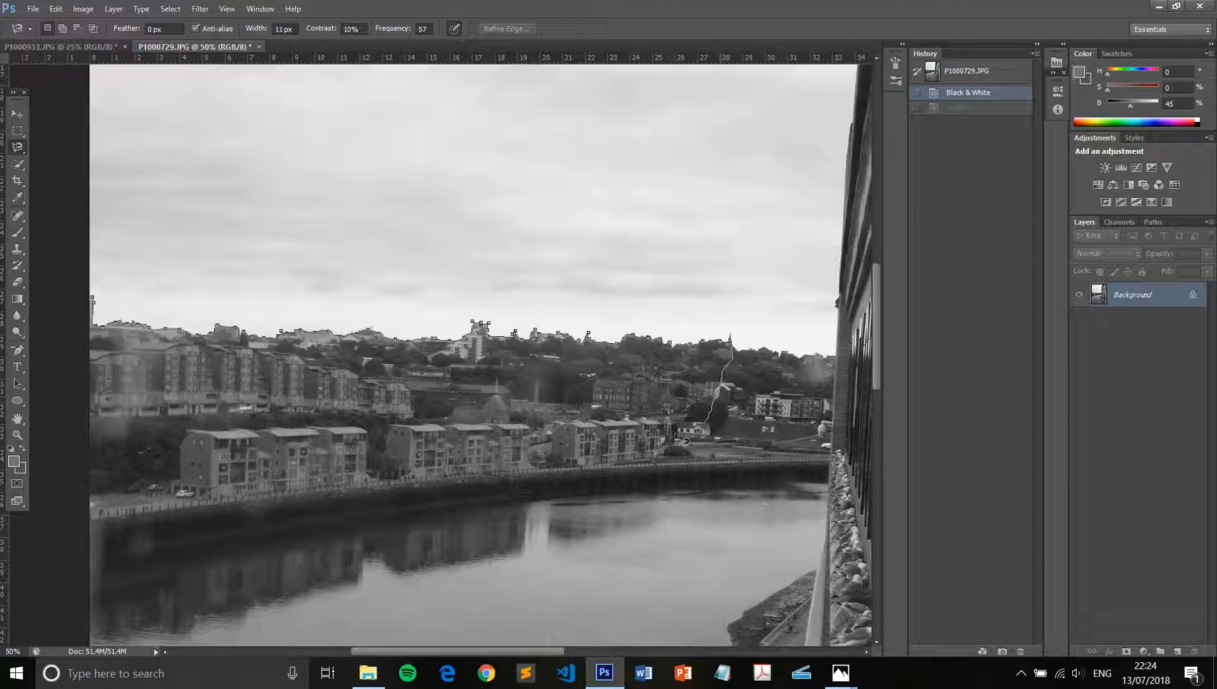
- Remove the stray Magnetic Lasso anchor points that run down from the church spire into the houses
scroll(781, 389, "down", 2)
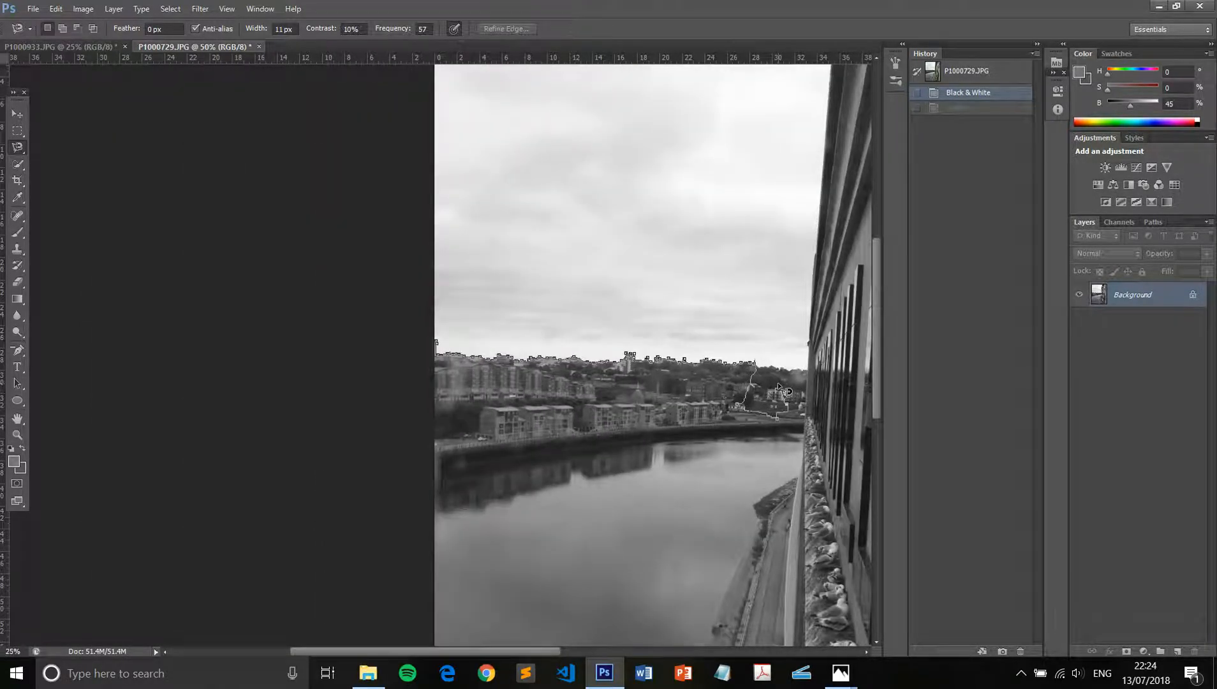
key("BackSpace")
key("BackSpace")
key("BackSpace")
key("BackSpace")
key("BackSpace")
key("BackSpace")
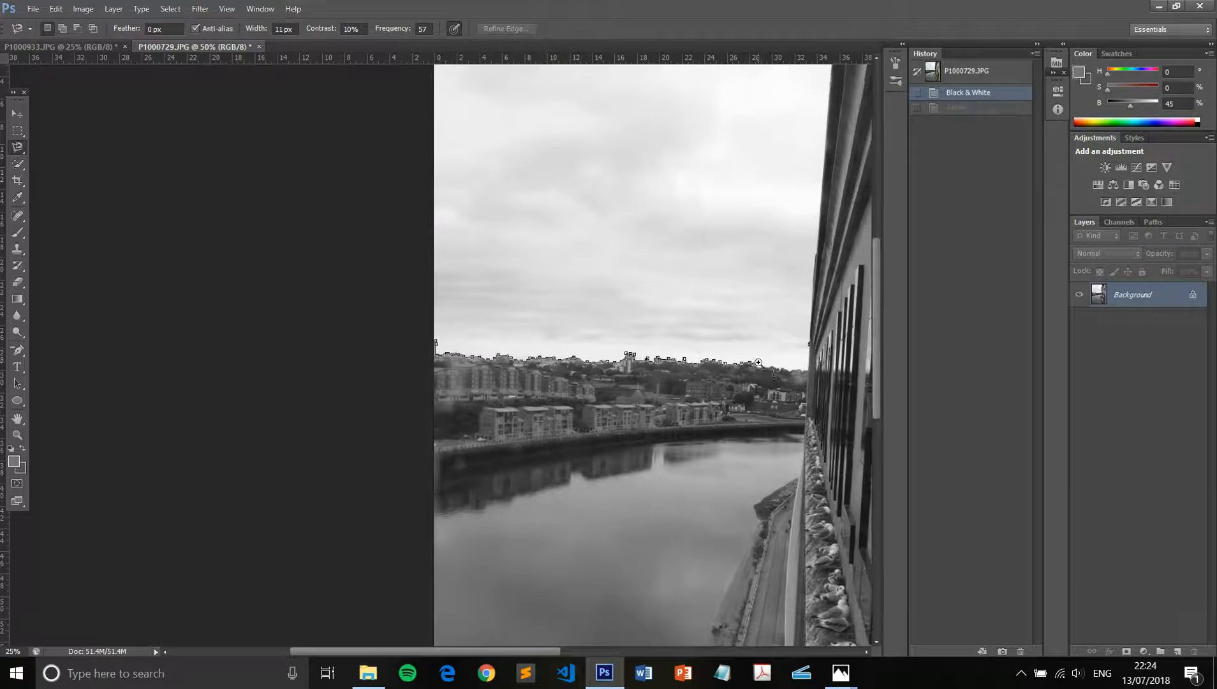
- Continue the Magnetic Lasso outline along the treetops to the building and close it through the sky at the starting point
scroll(764, 370, "up", 4)
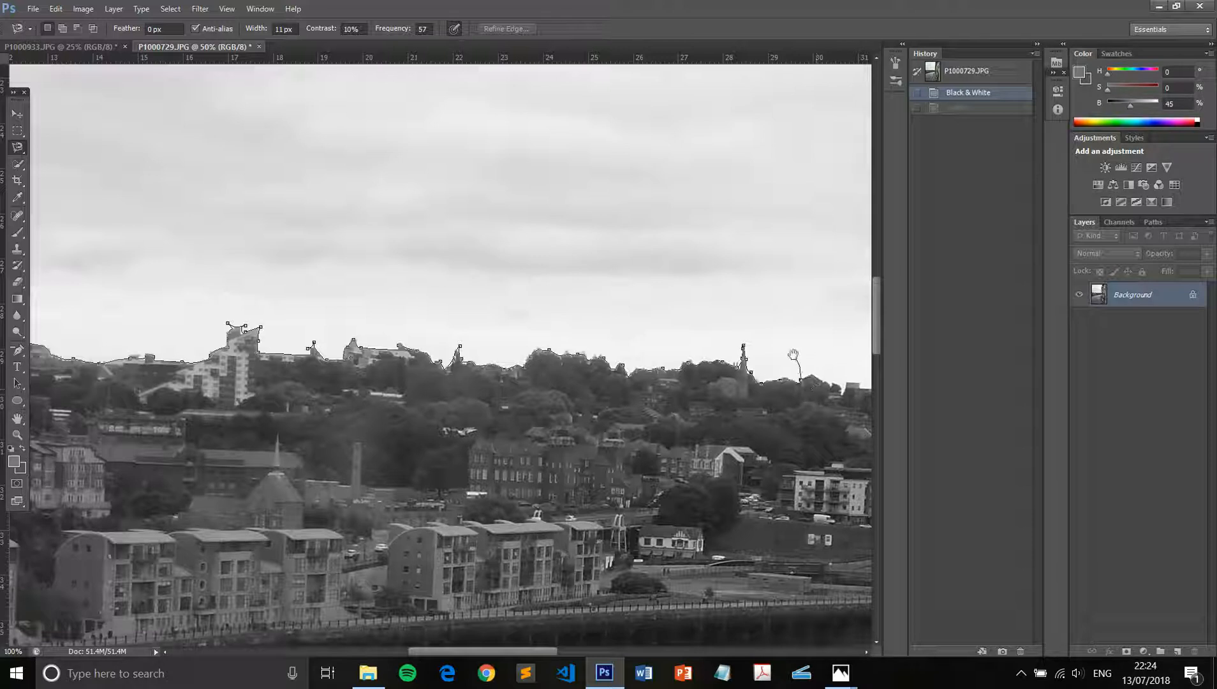
left_click_drag(793, 357, 489, 385)
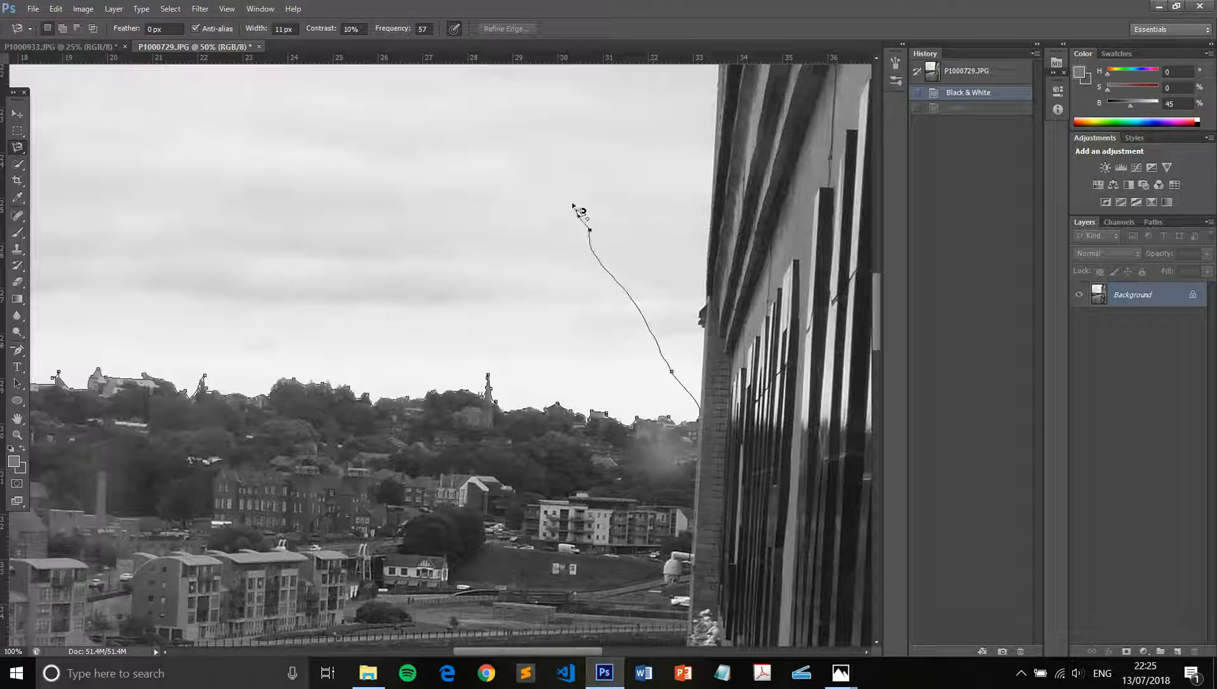
scroll(573, 206, "down", 3)
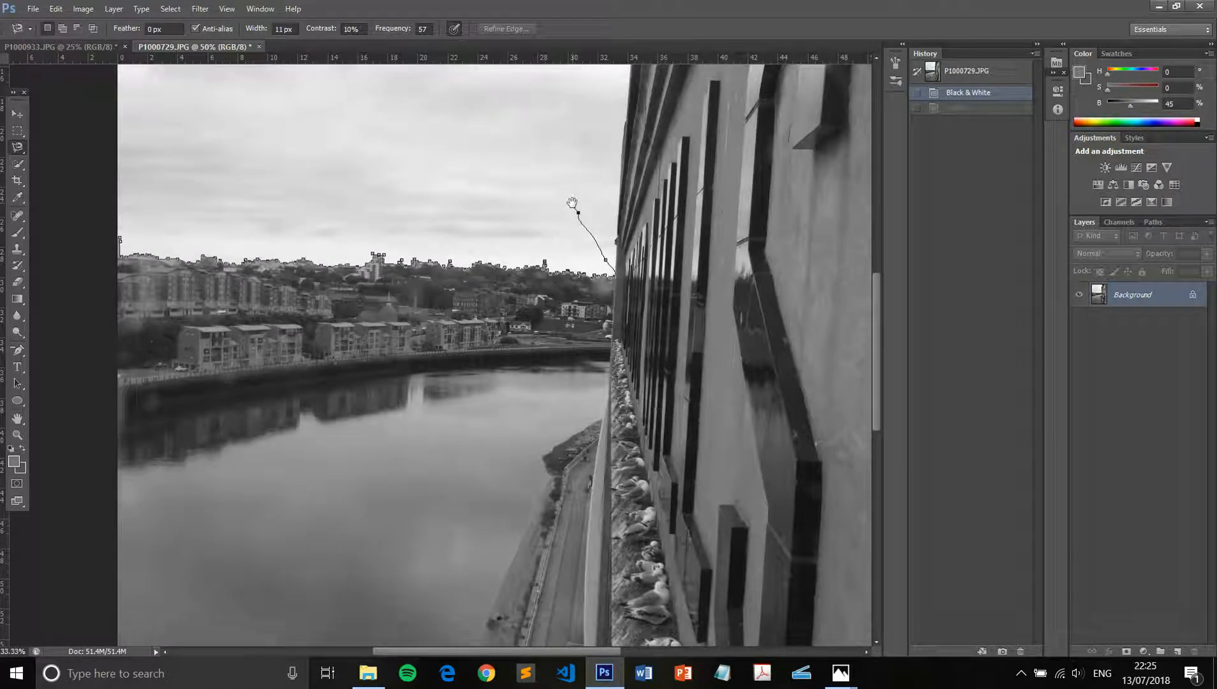
left_click_drag(510, 198, 527, 326)
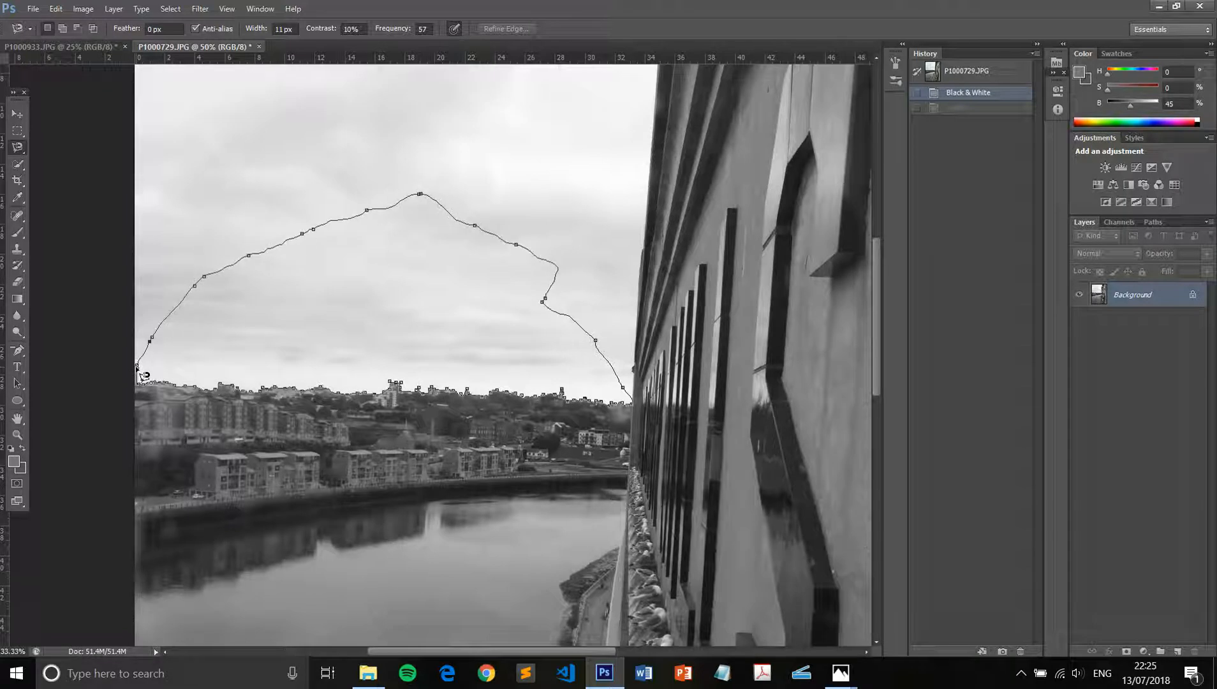
left_click(140, 377)
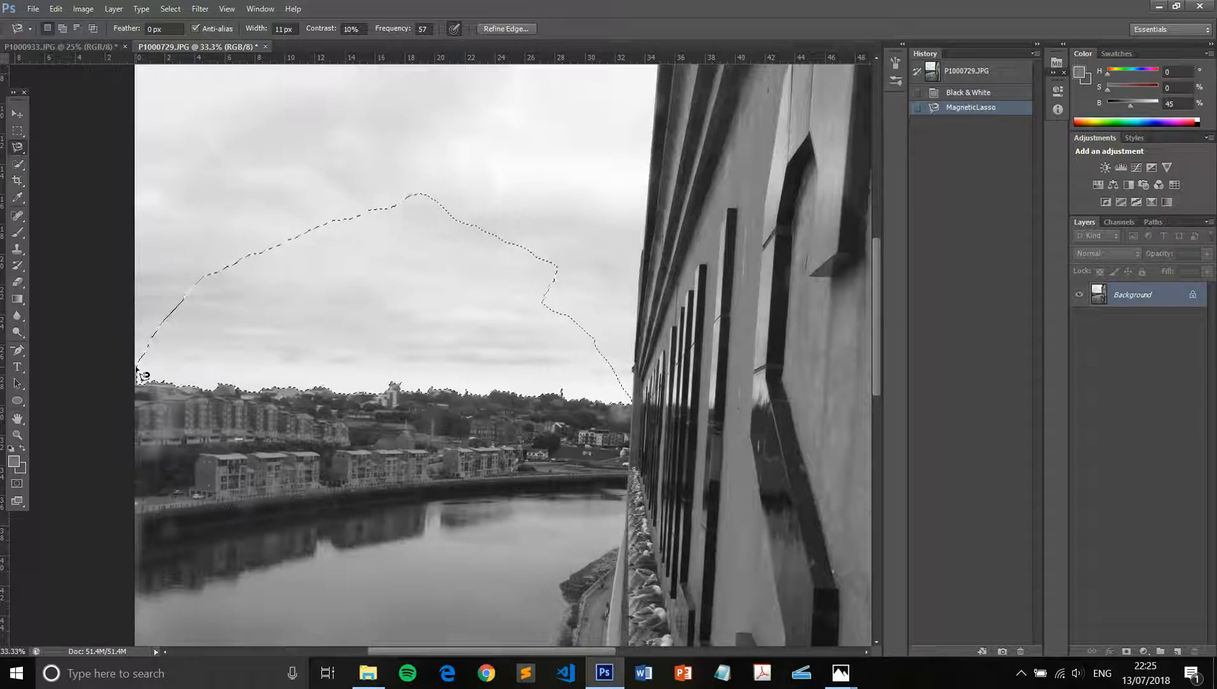
- Switch to the Polygonal Lasso and try out a straight-sided outline in the sky, then cancel it
right_click(19, 148)
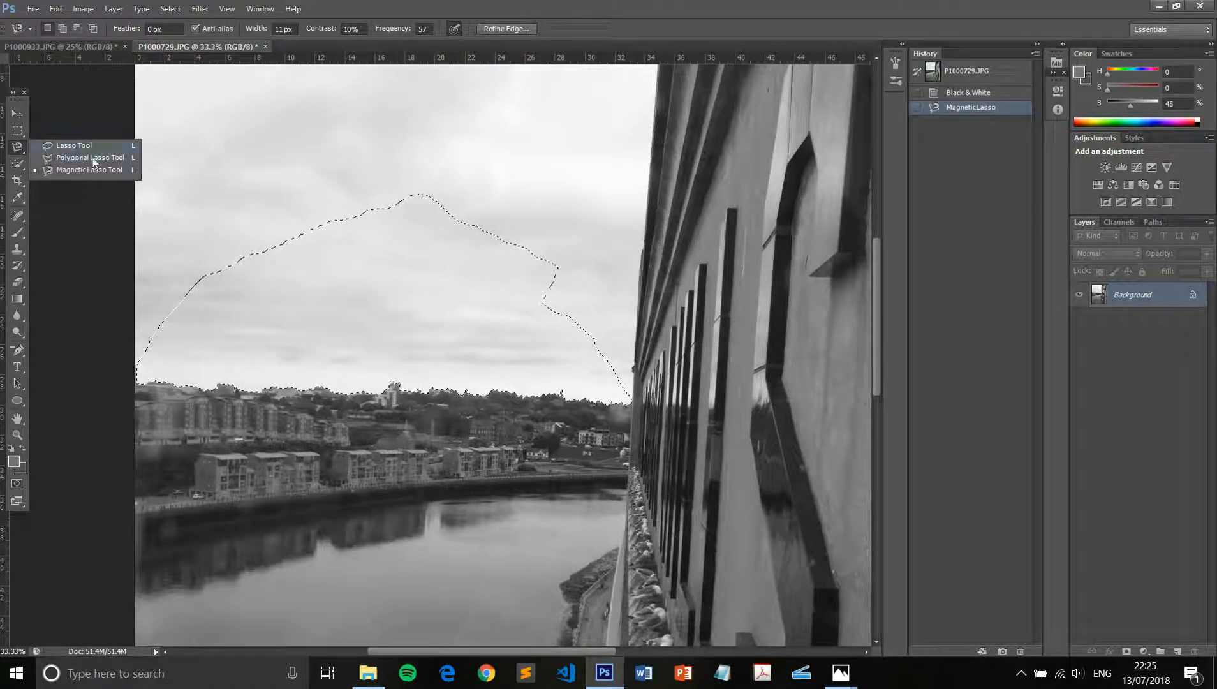
left_click(90, 157)
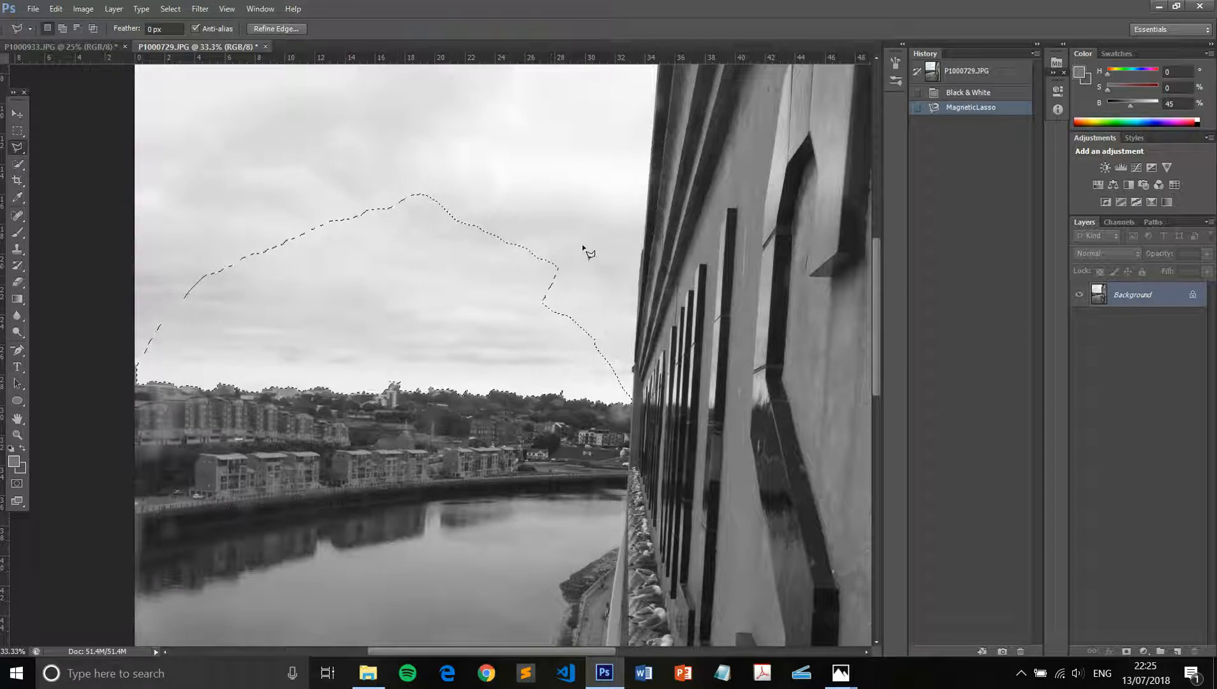
left_click(594, 209)
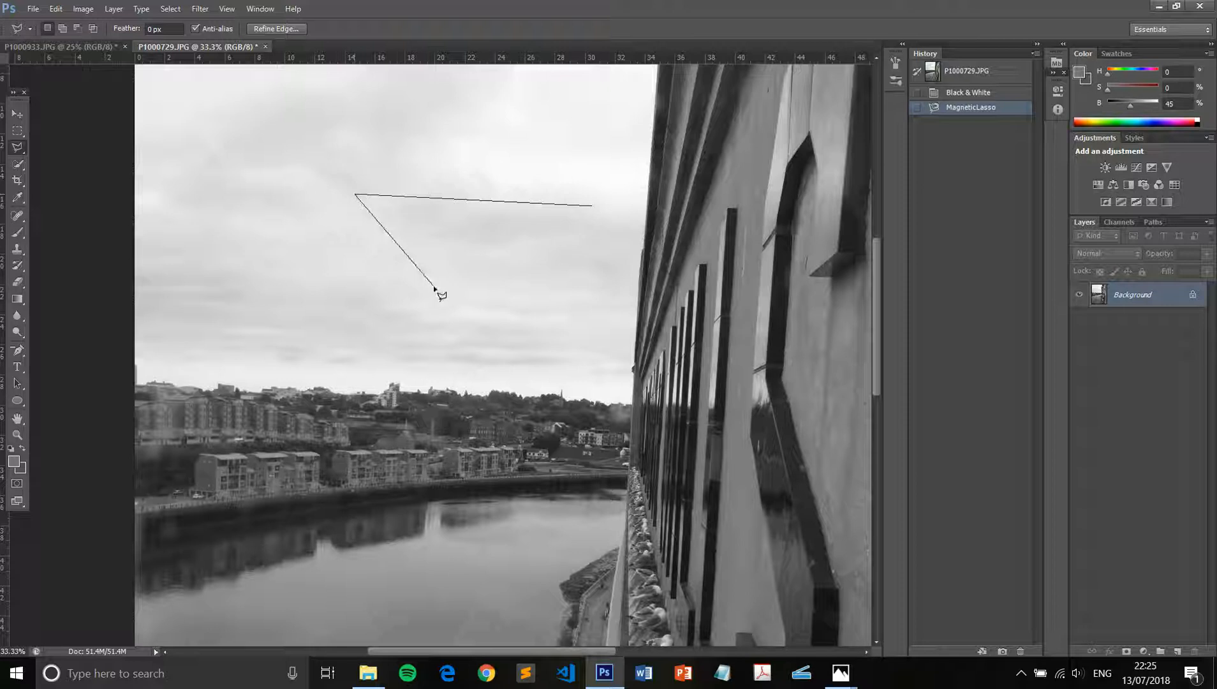
key("Escape")
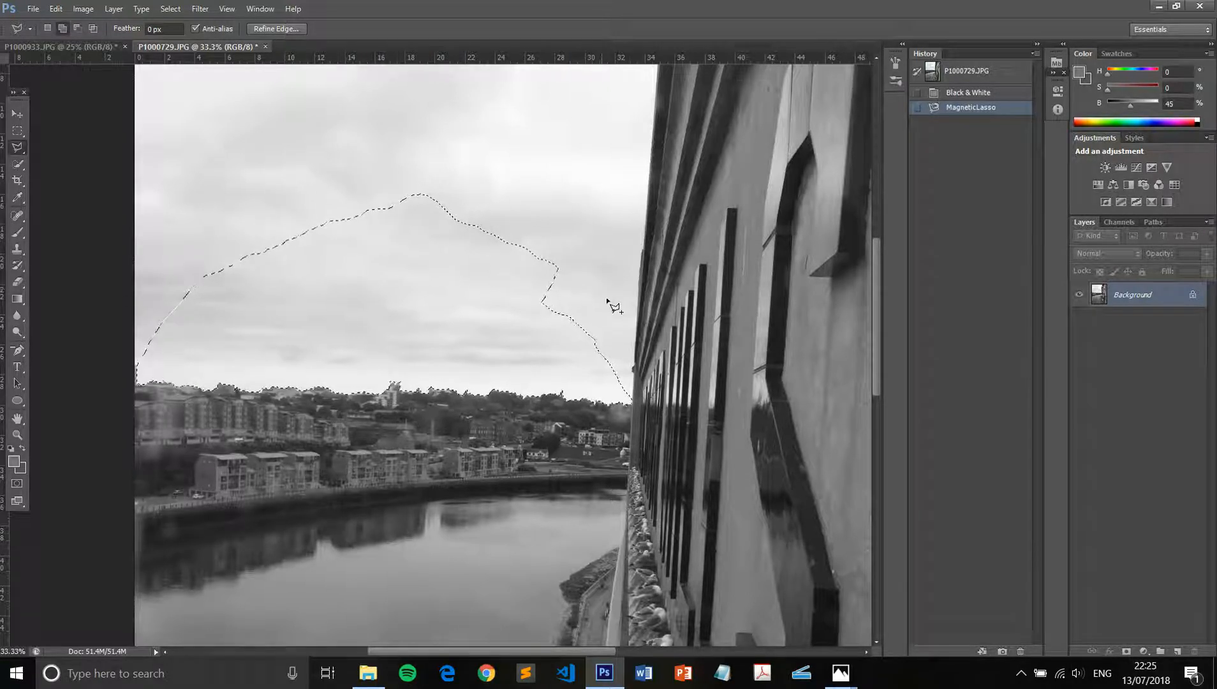
- Add the rest of the sky to the selection, following the building's edge upward and going around outside the photo's upper-left corner
left_click(633, 367)
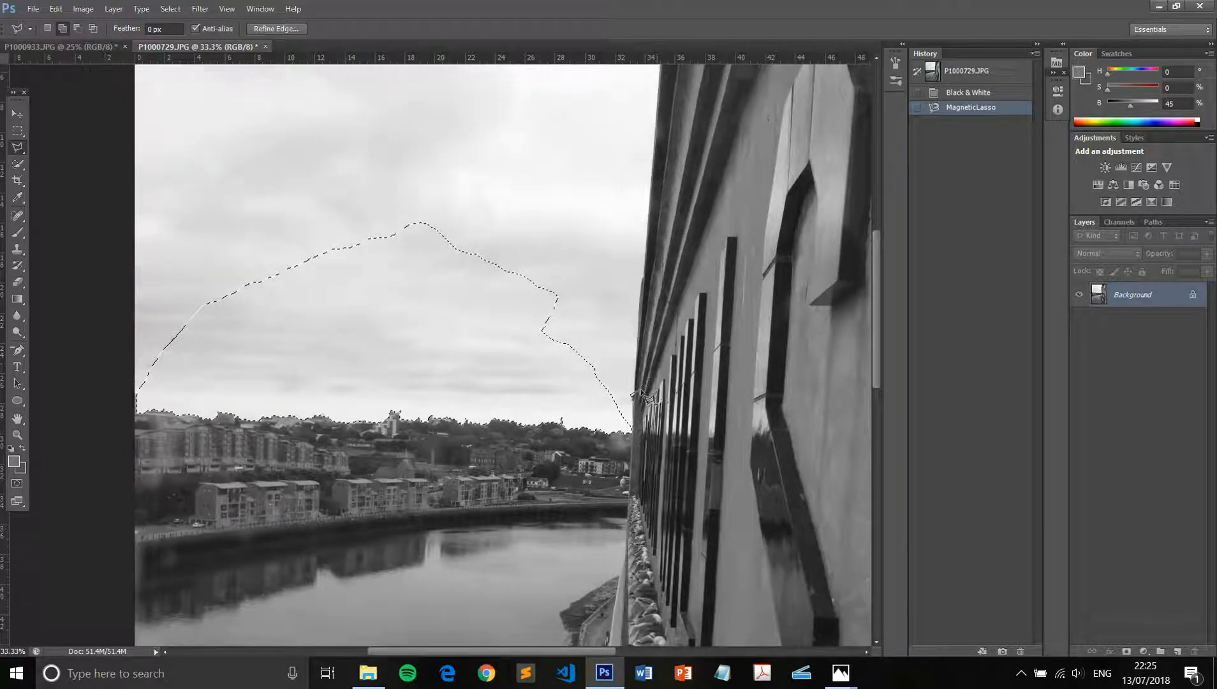
scroll(644, 397, "up", 3)
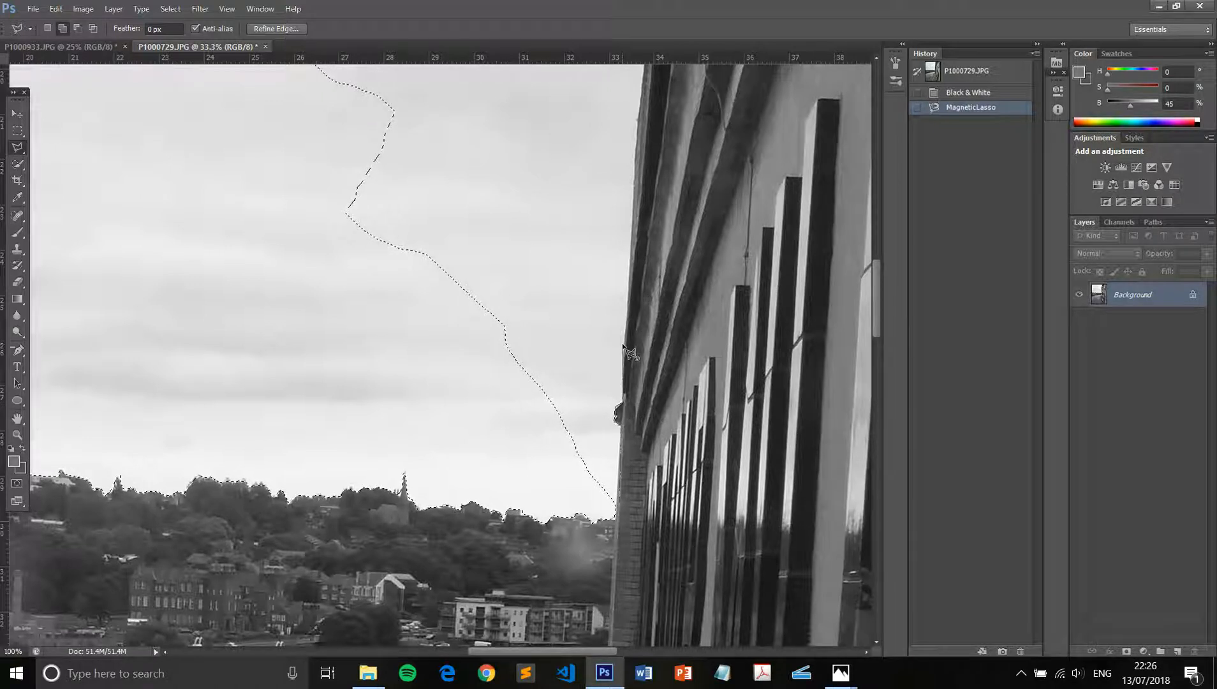
scroll(623, 345, "down", 3)
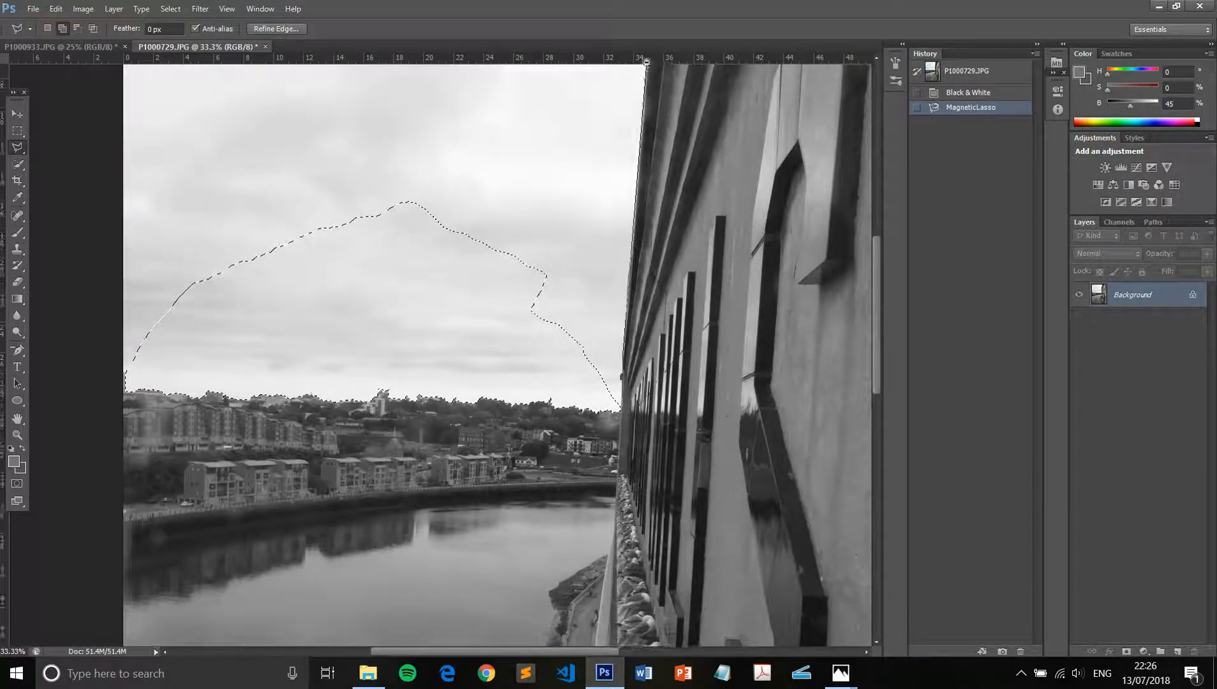
scroll(646, 67, "down", 1)
left_click_drag(646, 67, 627, 235)
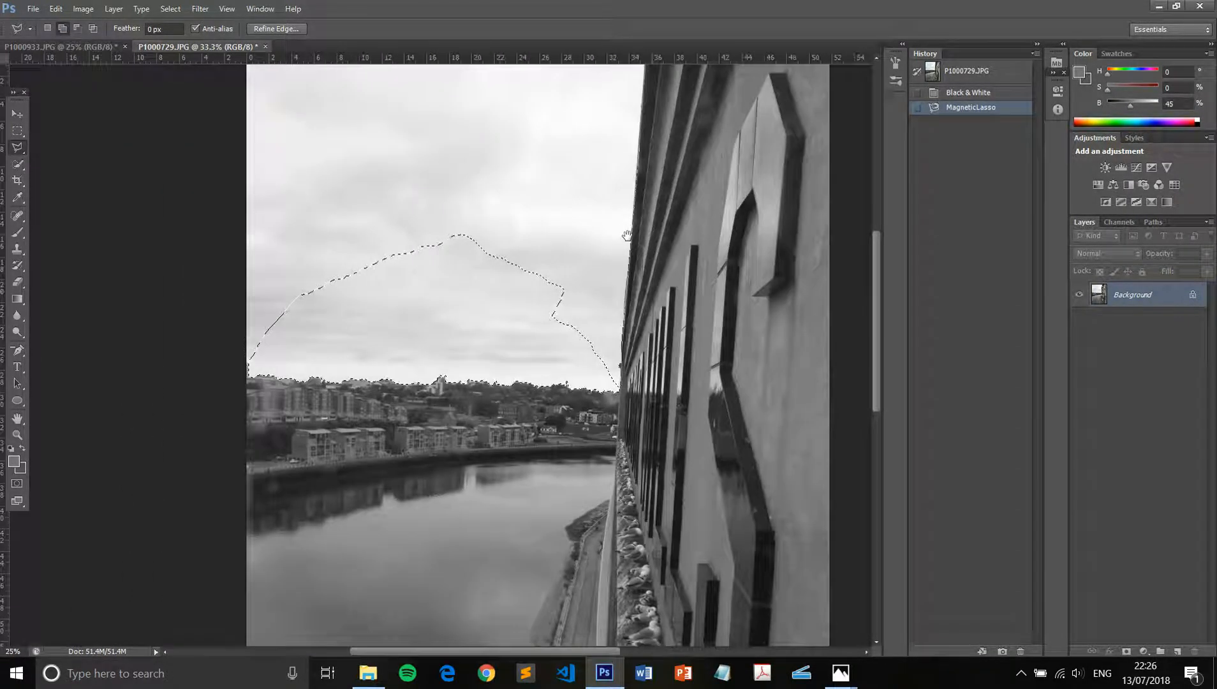
left_click_drag(652, 111, 638, 226)
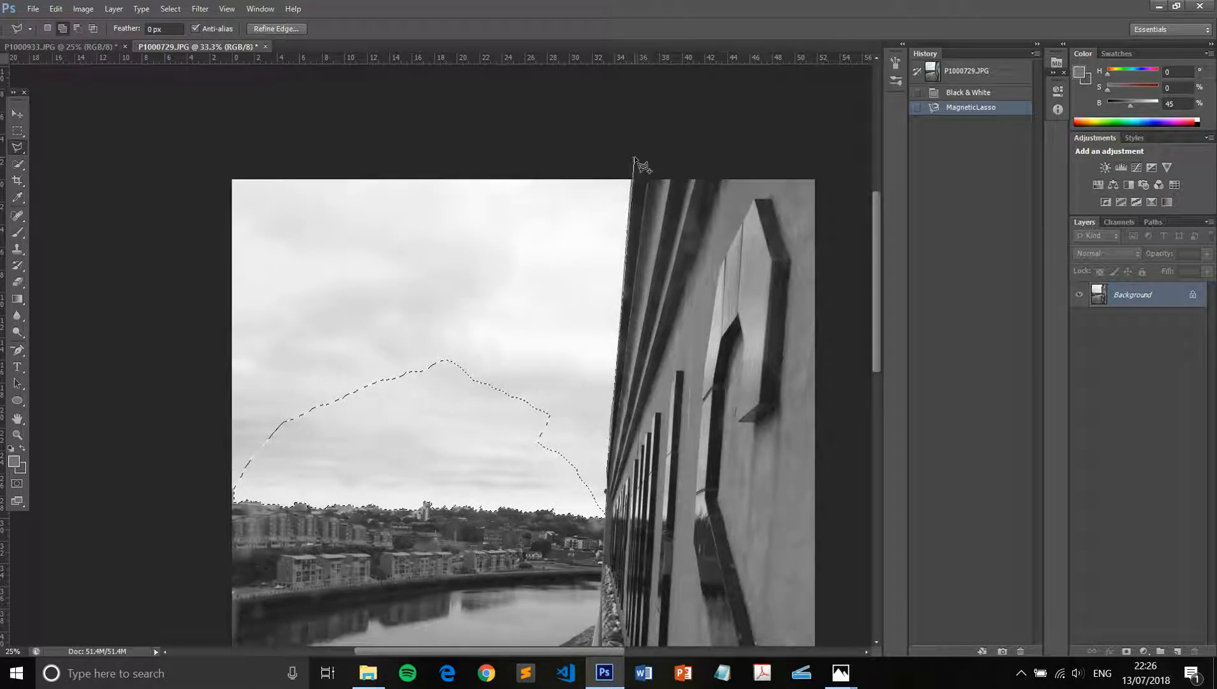
left_click(633, 157)
left_click(218, 163)
left_click(218, 489)
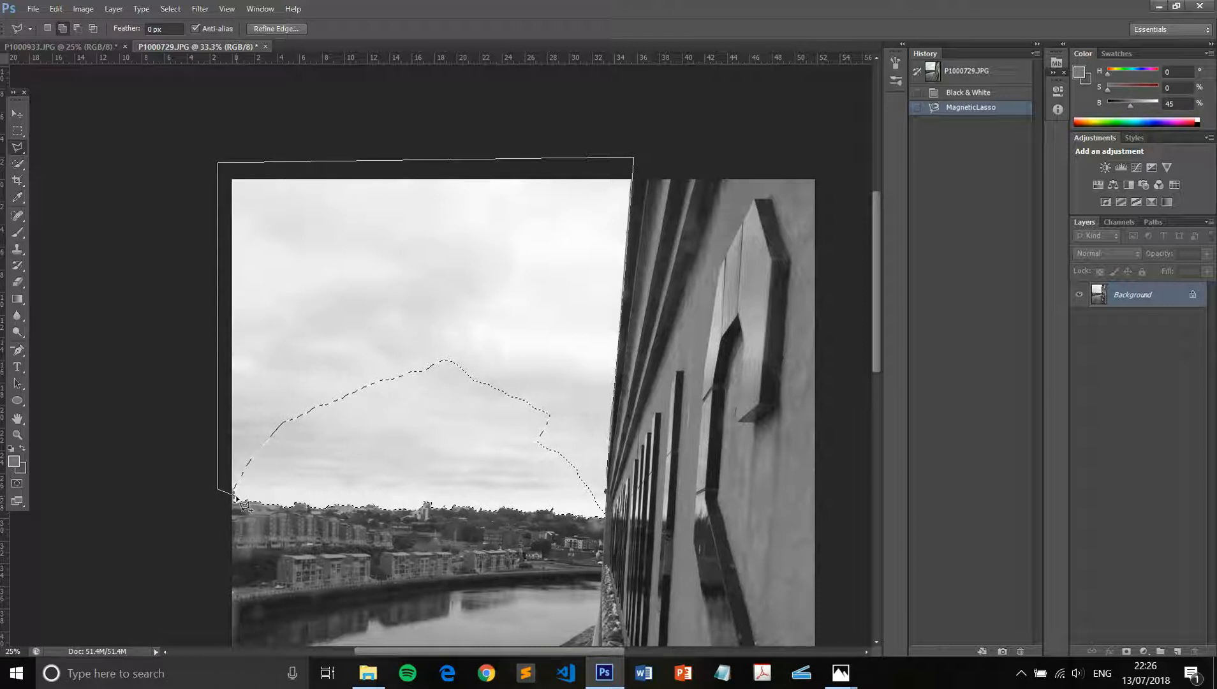
left_click(240, 501)
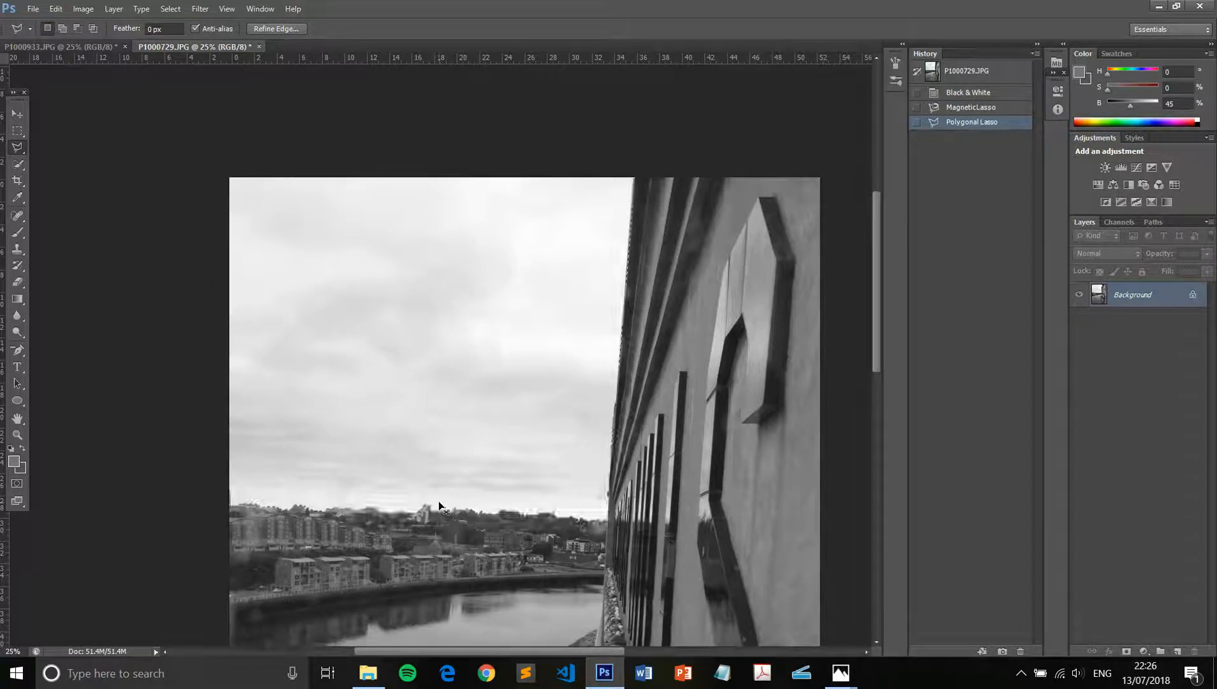
- Subtract the pale tower block on the skyline from the sky selection with the Magnetic Lasso
key("ctrl+plus")
key("ctrl+plus")
key("ctrl+plus")
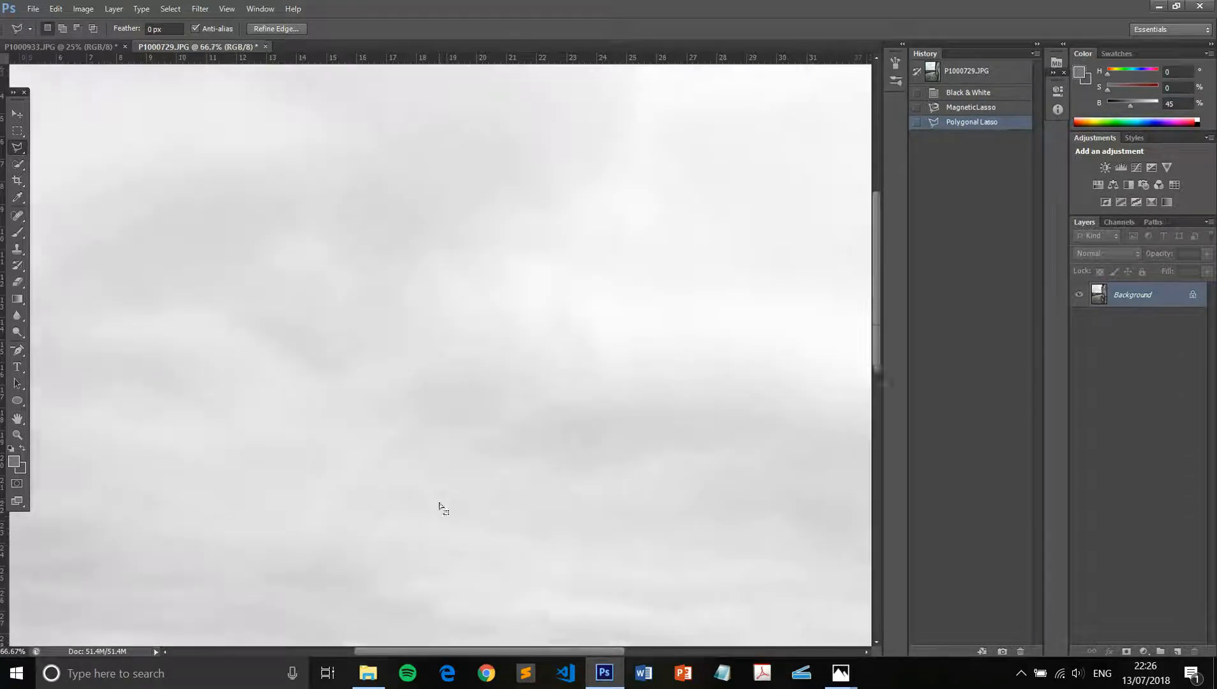
left_click_drag(368, 636, 413, 347)
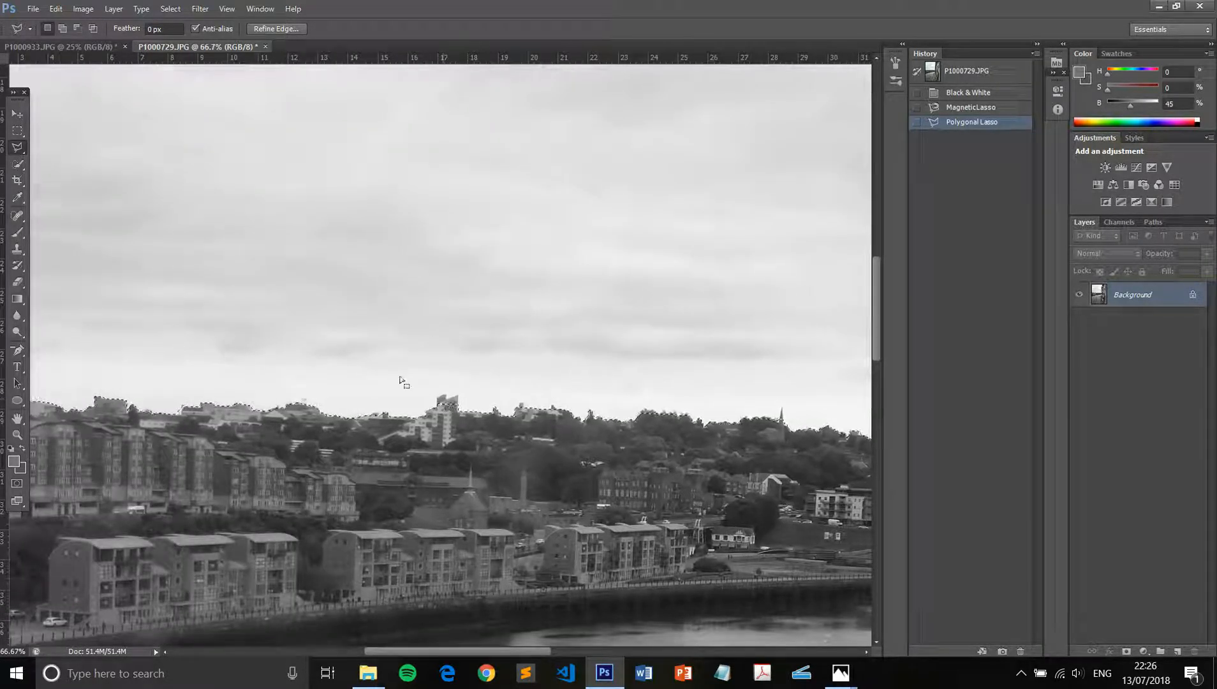
right_click(17, 147)
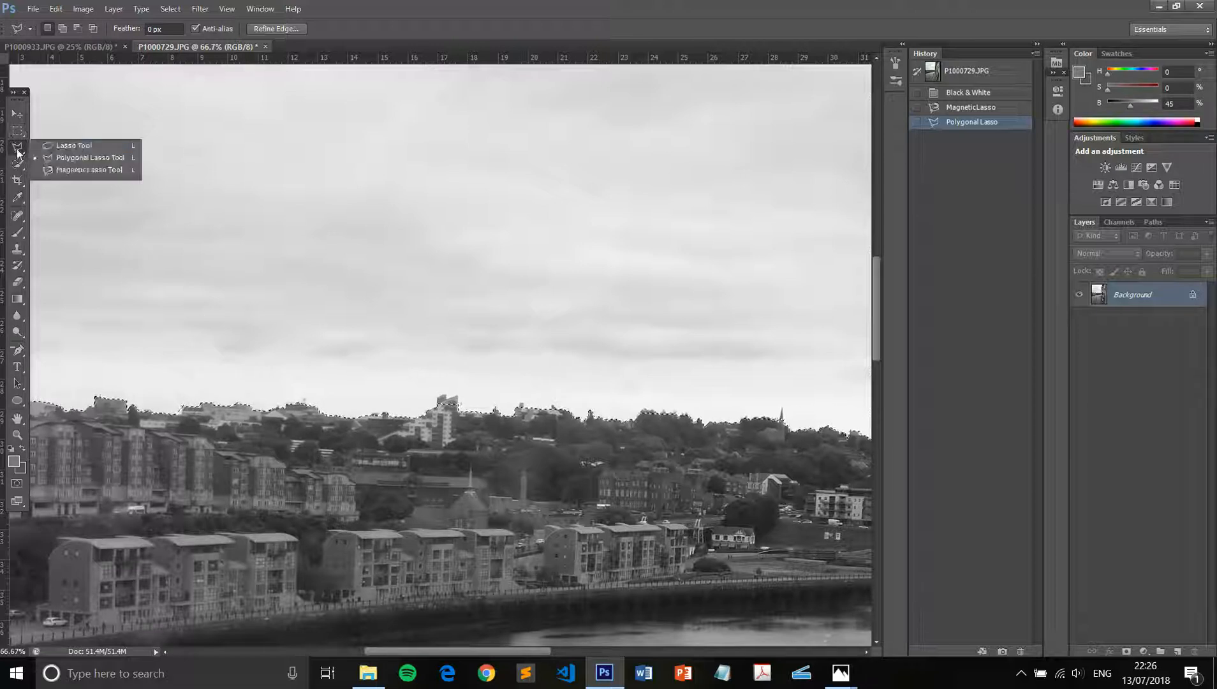
left_click(76, 169)
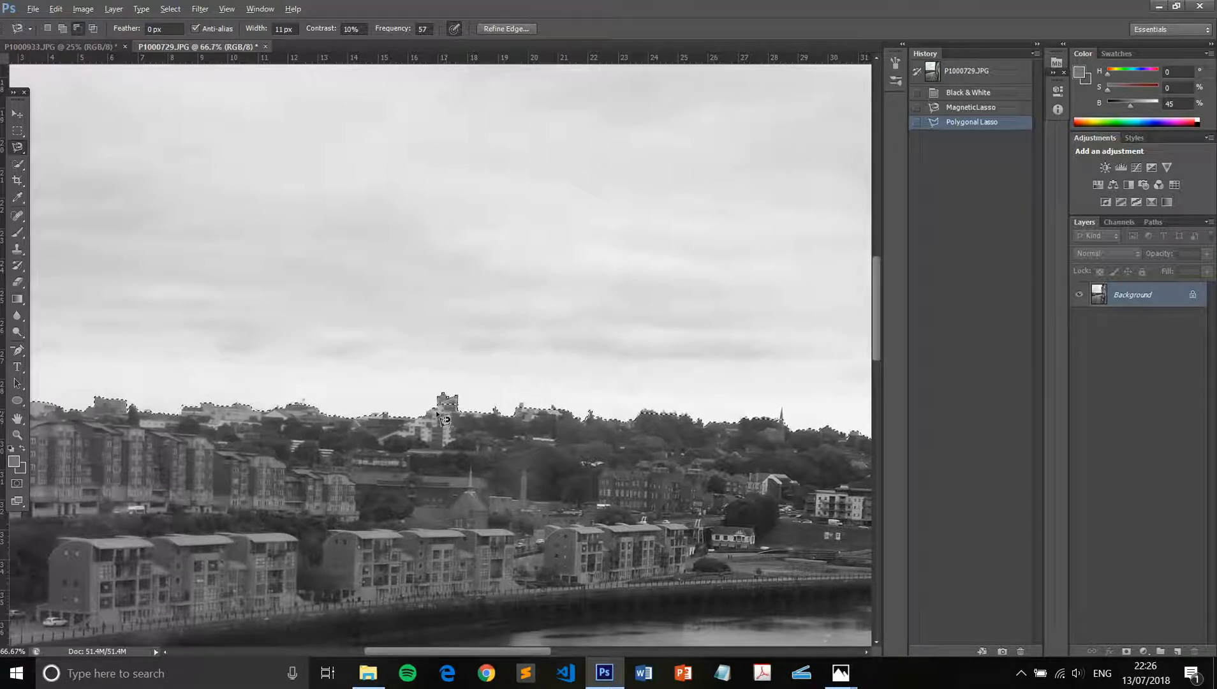
left_click(445, 415)
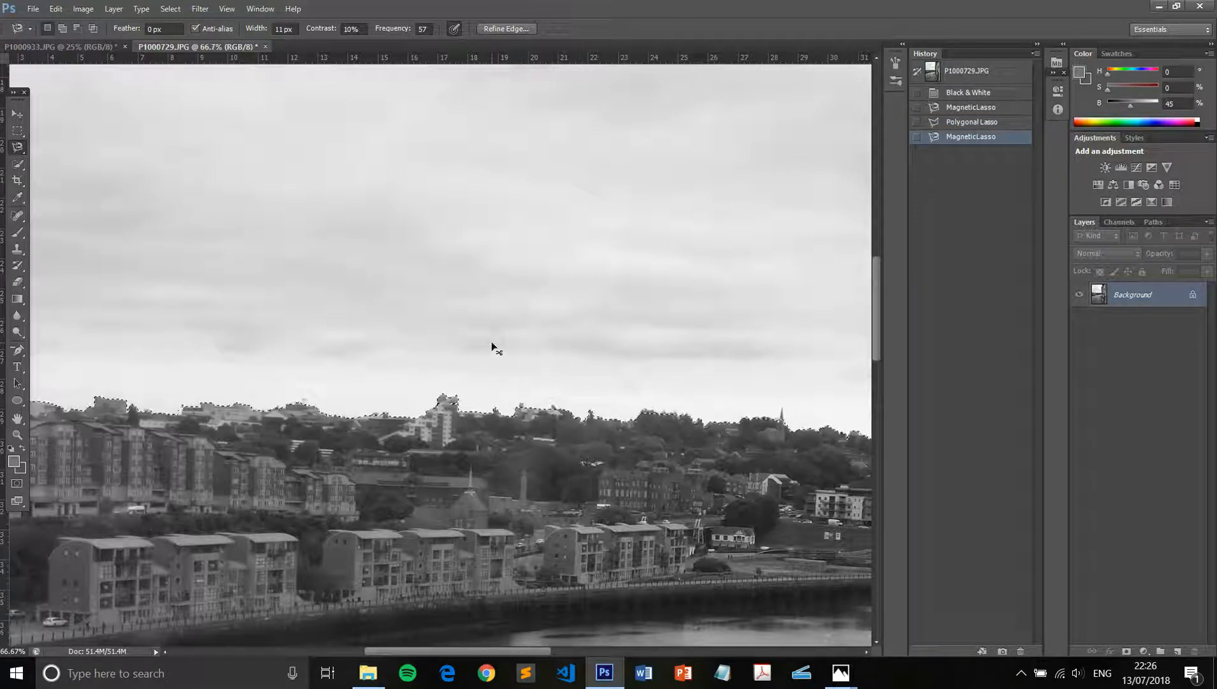
- Refine the sky selection's edge with radius 13.0 px, feather 3.1 px and shift edge about -53%, output to a selection
key("ctrl+0")
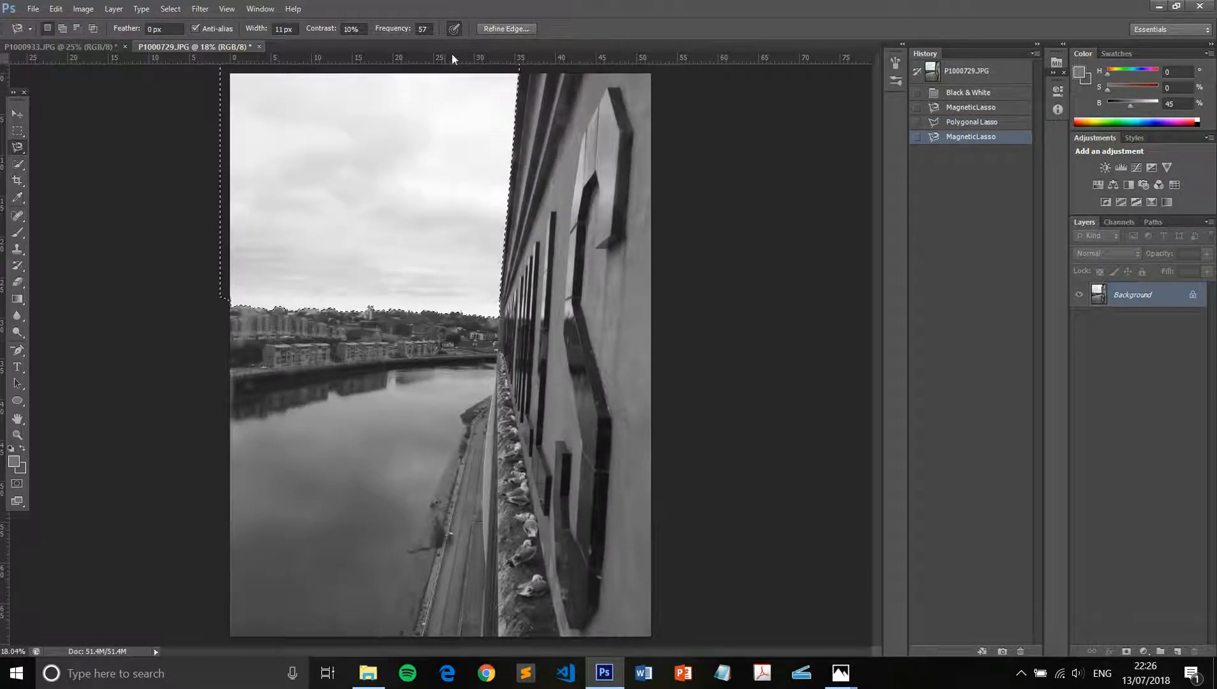
left_click(500, 28)
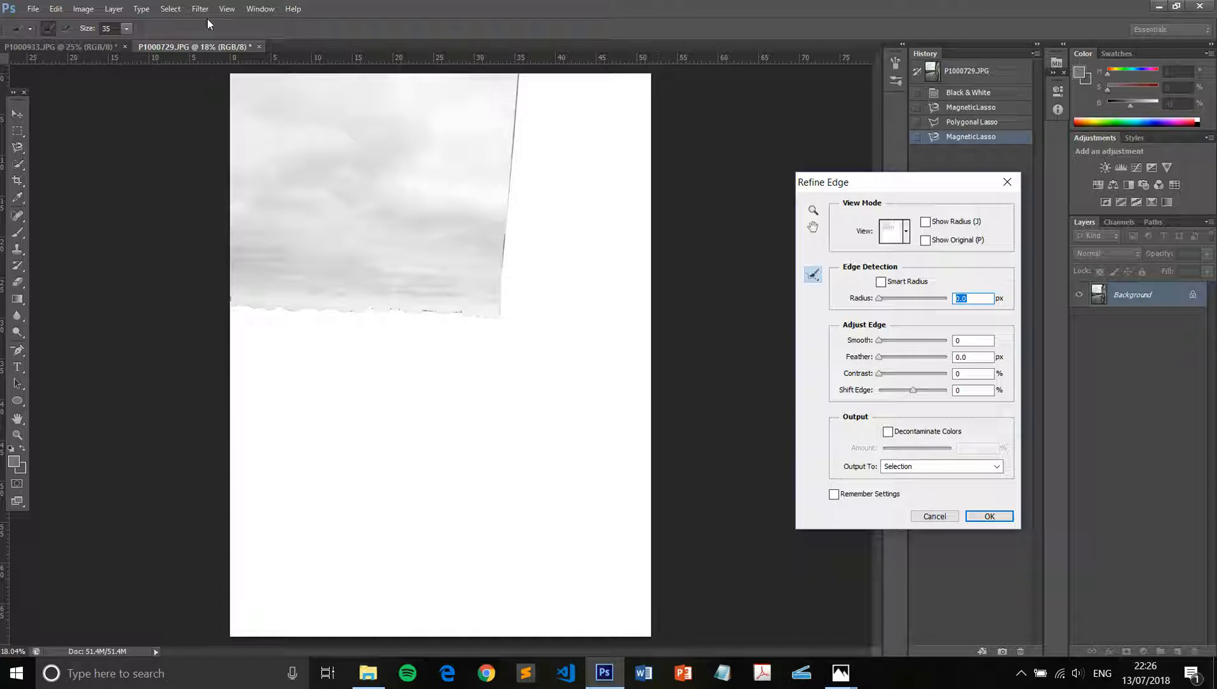
left_click(171, 9)
key("Escape")
left_click_drag(884, 303, 904, 303)
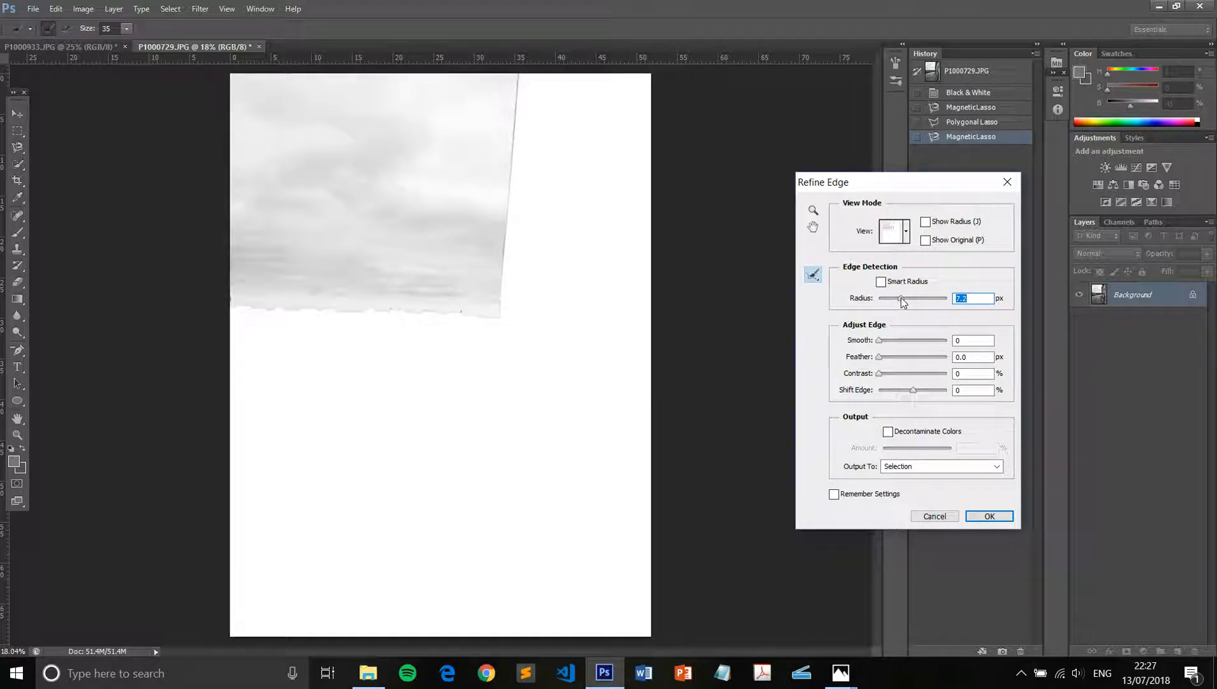
left_click_drag(907, 297, 908, 298)
mouse_move(879, 357)
left_mouse_down()
mouse_move(911, 363)
mouse_move(896, 362)
left_mouse_up()
left_click_drag(911, 393, 895, 393)
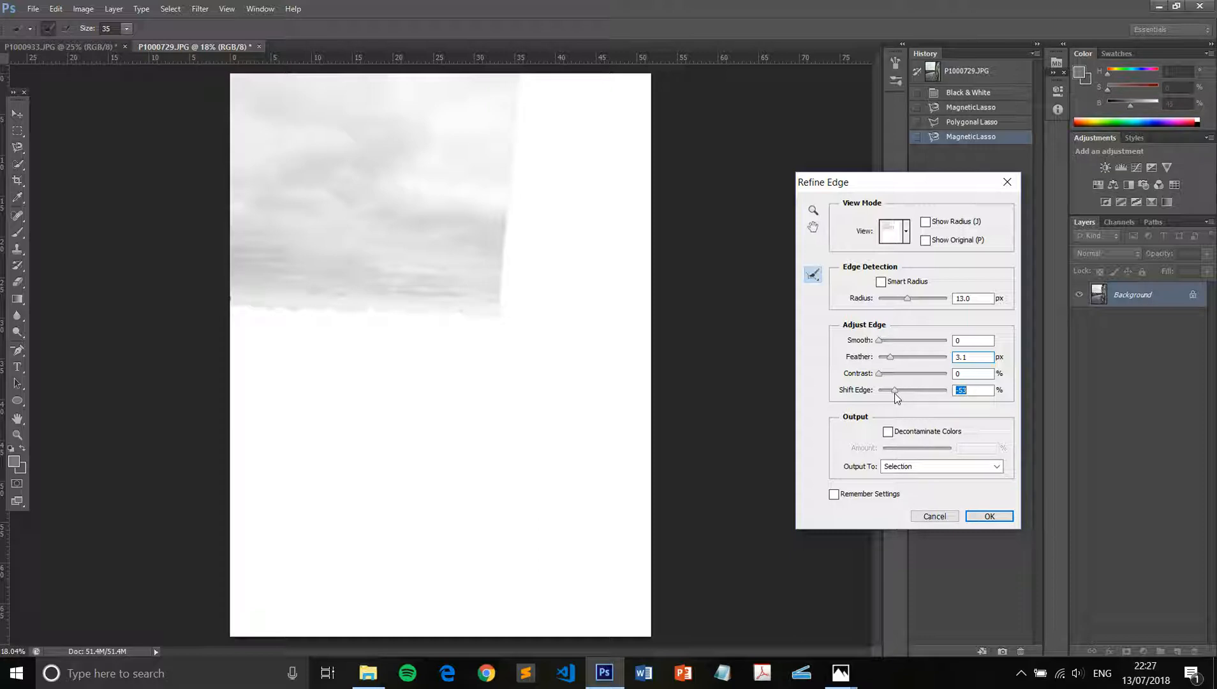
left_click_drag(894, 393, 896, 393)
left_click(991, 517)
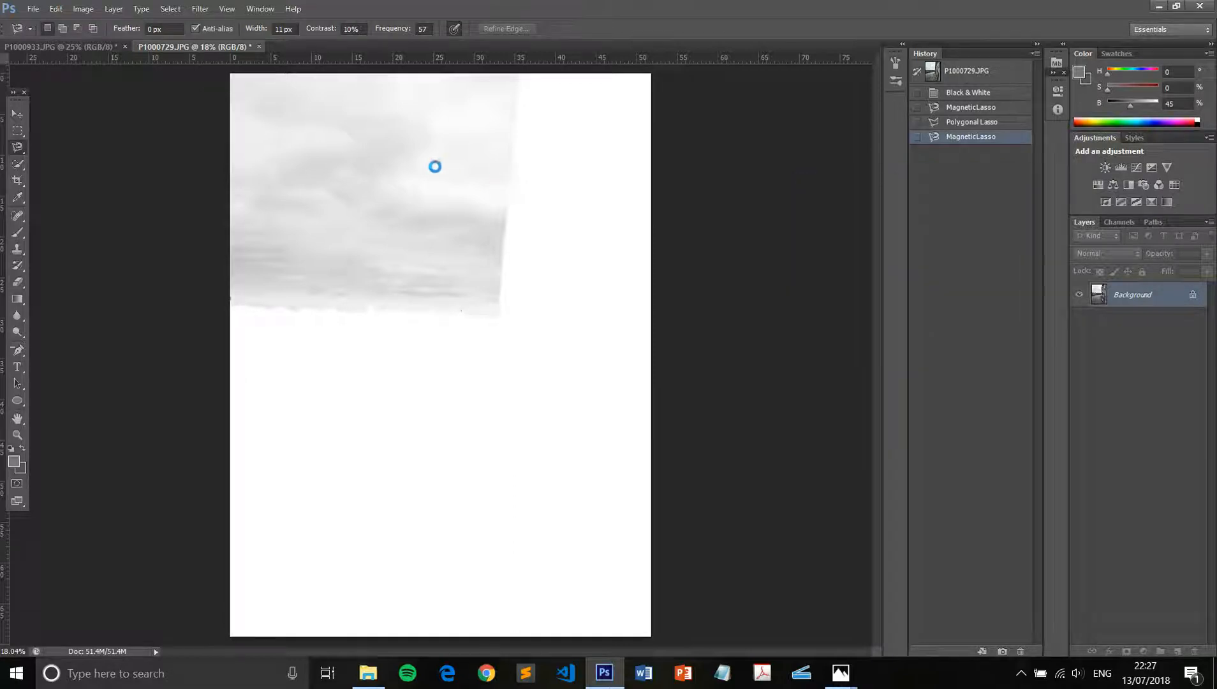
- Darken the selected sky with a Levels adjustment, setting the input black level to 165
left_click(83, 8)
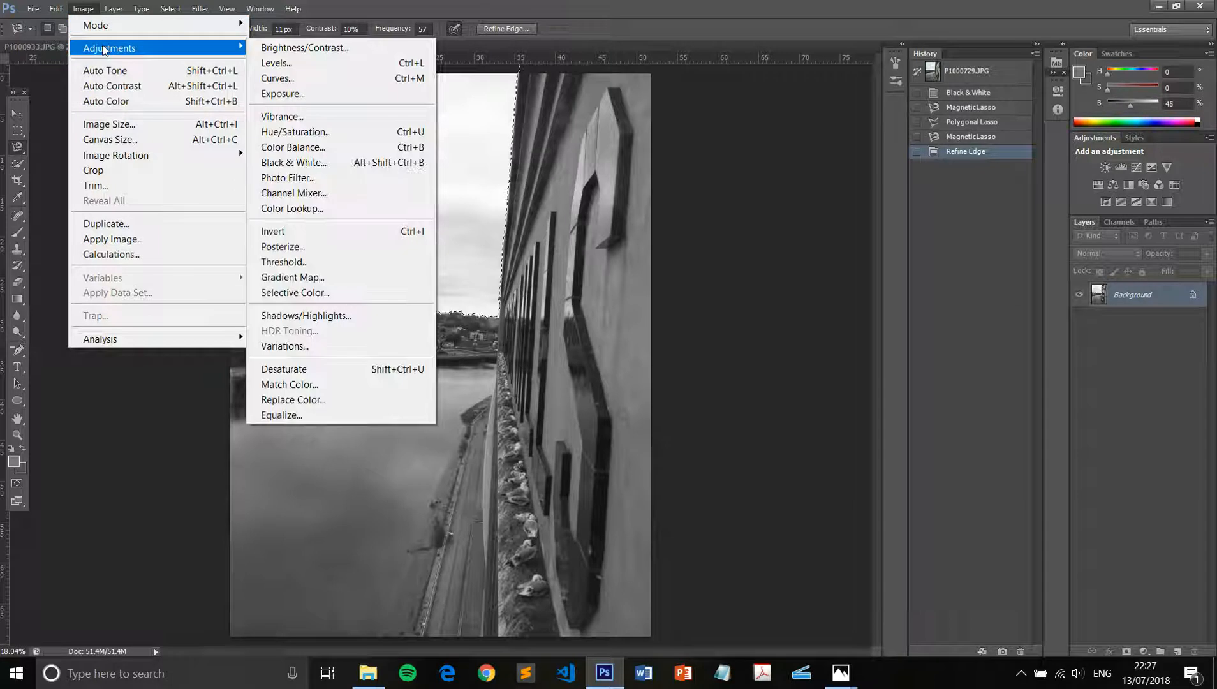
mouse_move(233, 51)
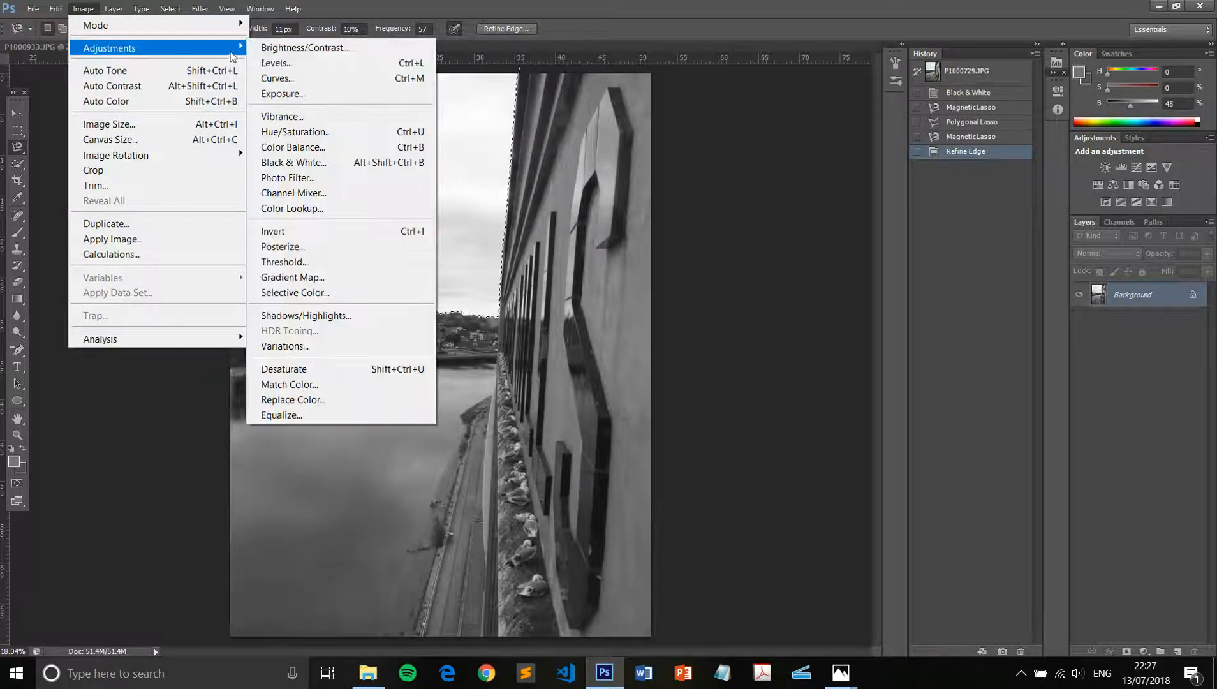
left_click(313, 62)
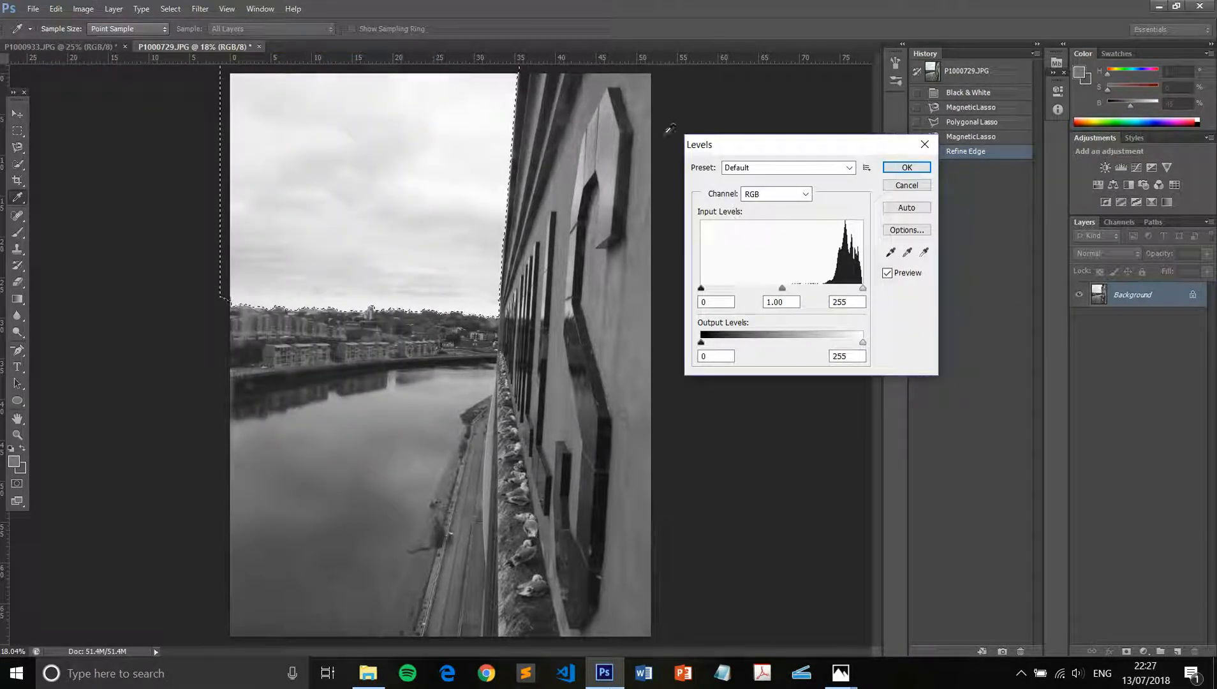
left_click_drag(712, 152, 617, 168)
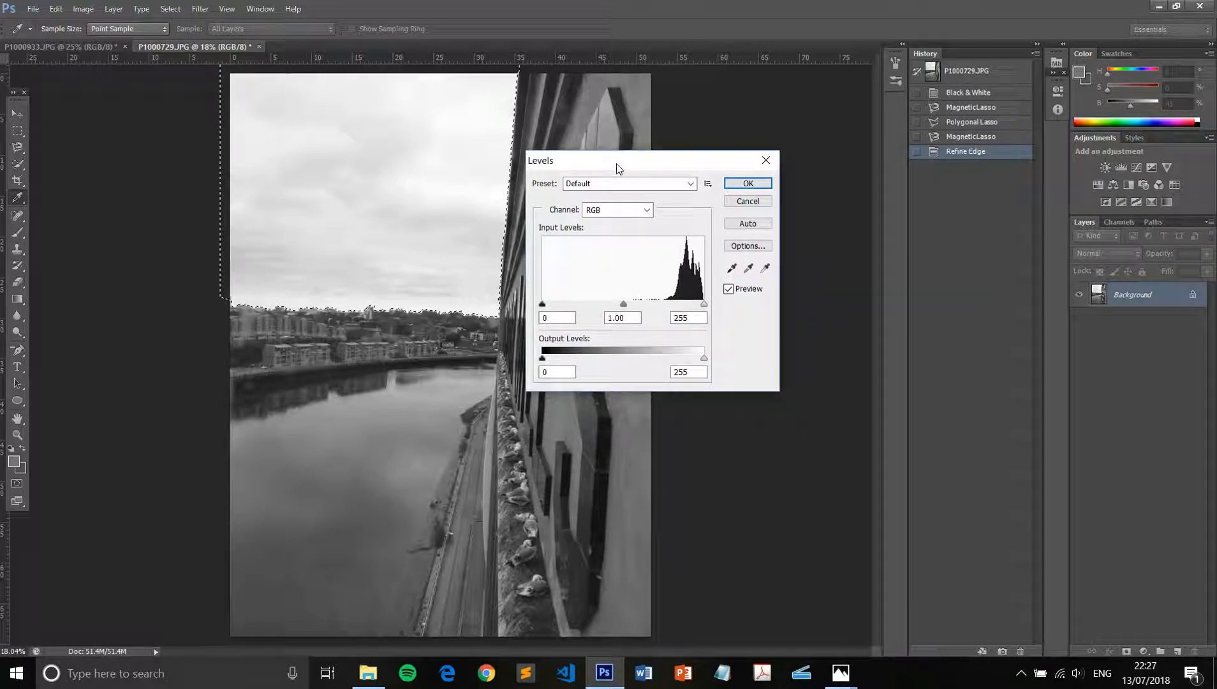
left_click_drag(545, 309, 651, 306)
left_click(650, 305)
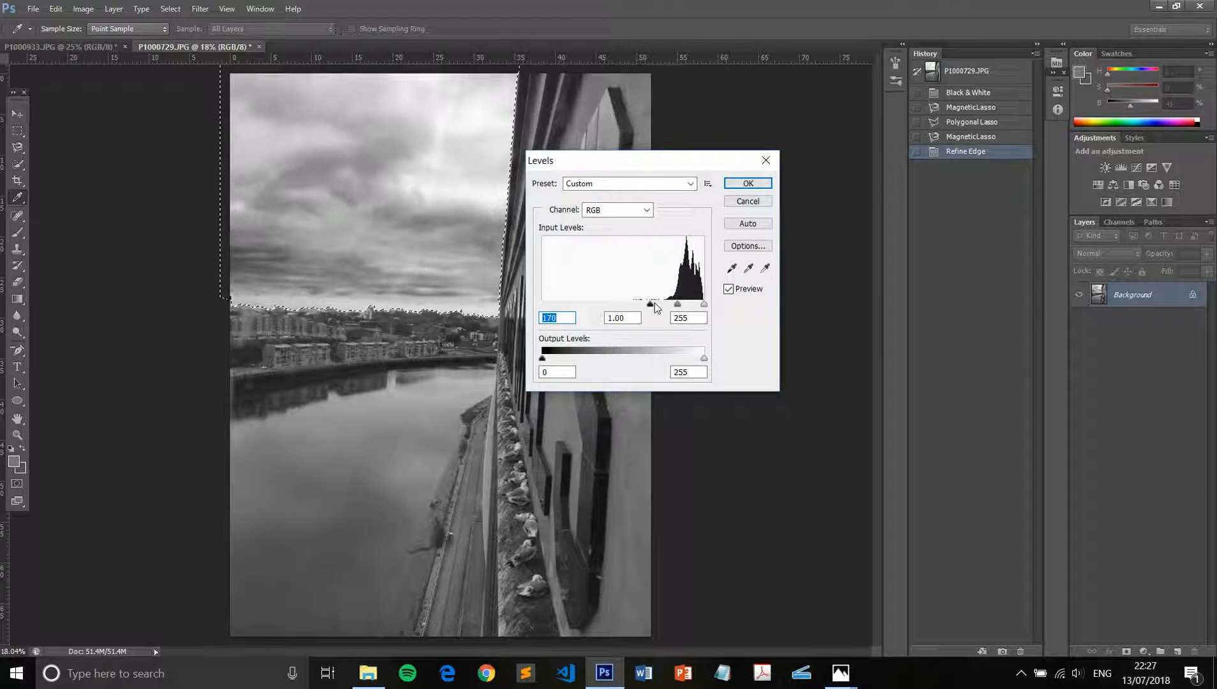
left_click_drag(653, 304, 647, 306)
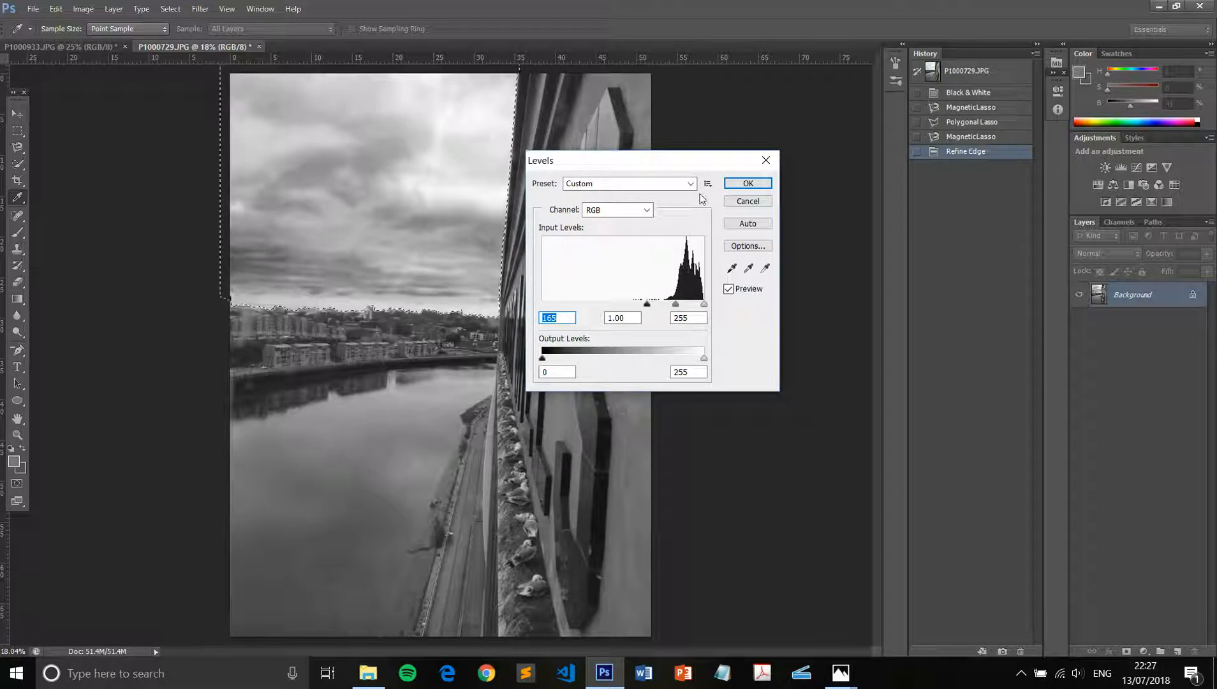
left_click(745, 191)
- Clear the sky selection and inspect the skyline where the adjusted sky meets the rooftops and building
left_click(416, 185)
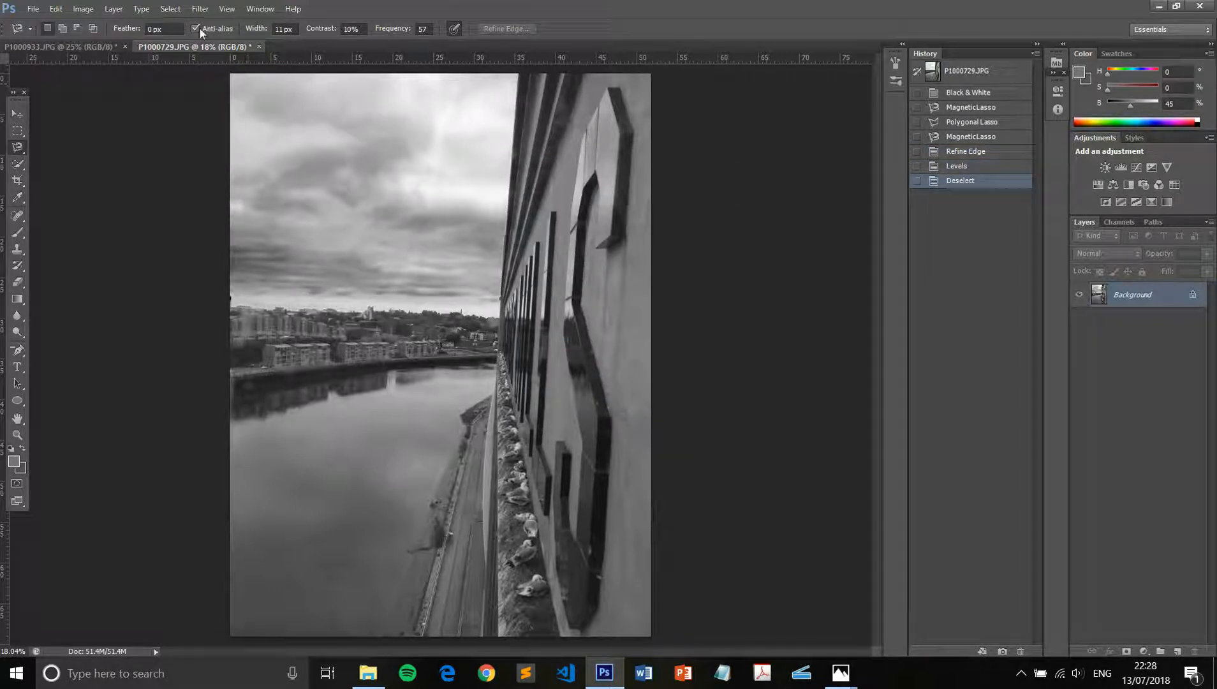
left_click(169, 7)
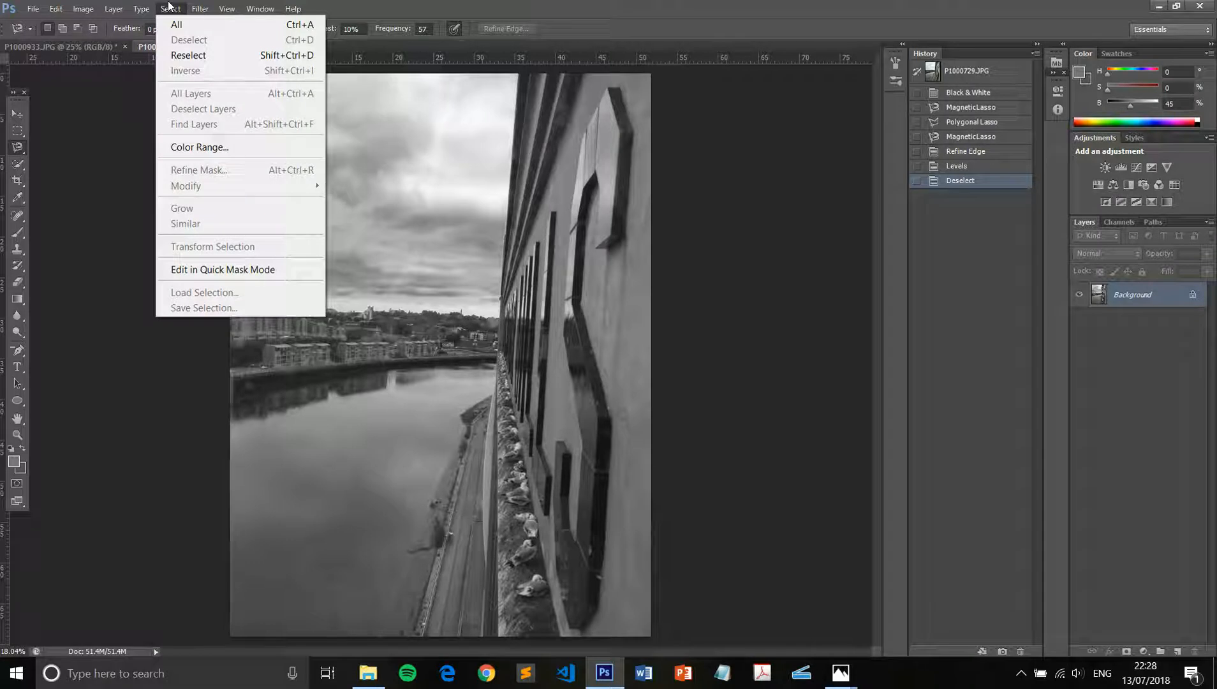
left_click(182, 40)
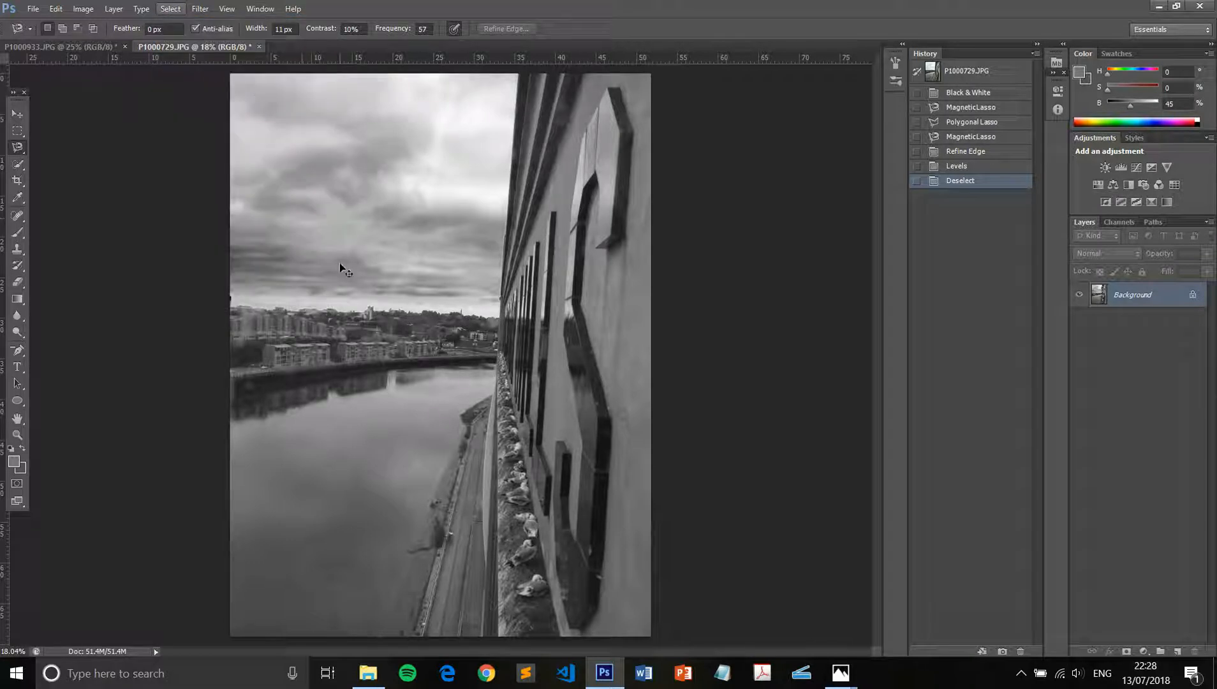
key("ctrl+plus")
key("ctrl+plus")
key("ctrl+plus")
key("ctrl+plus")
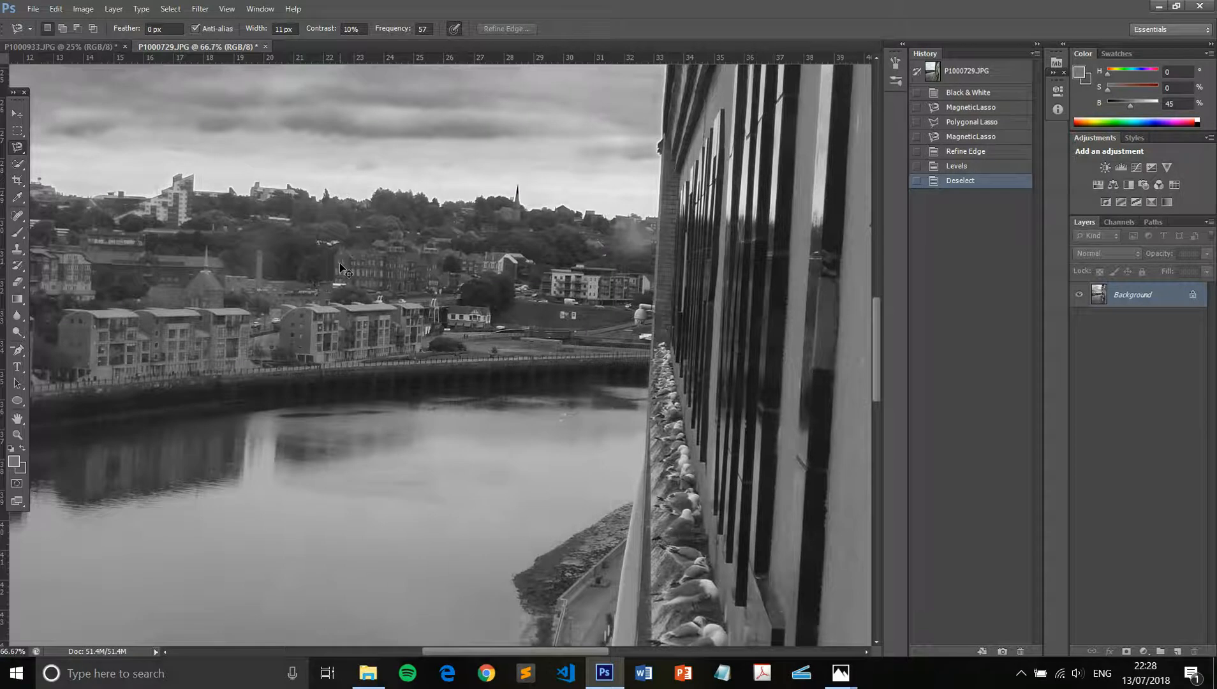
key("ctrl+0")
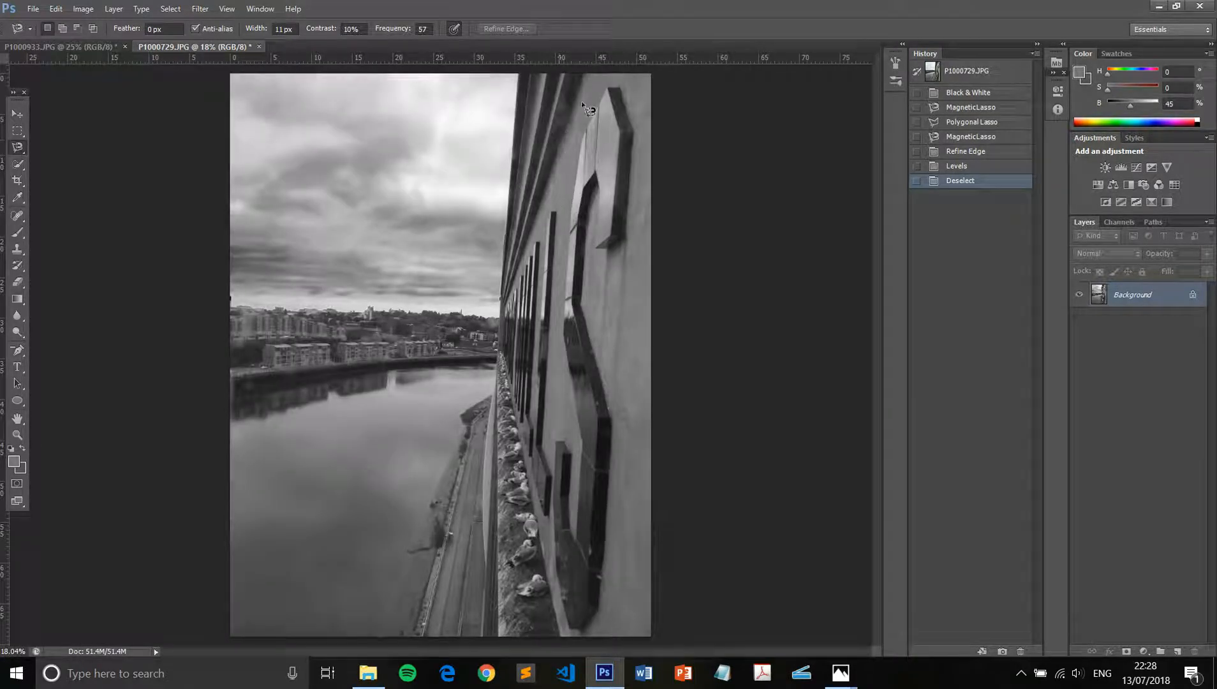
- Outline the whole building wall with its raised lettering using the Polygonal Lasso, running along the ledge and just past the photo's edges
right_click(23, 147)
left_click(109, 160)
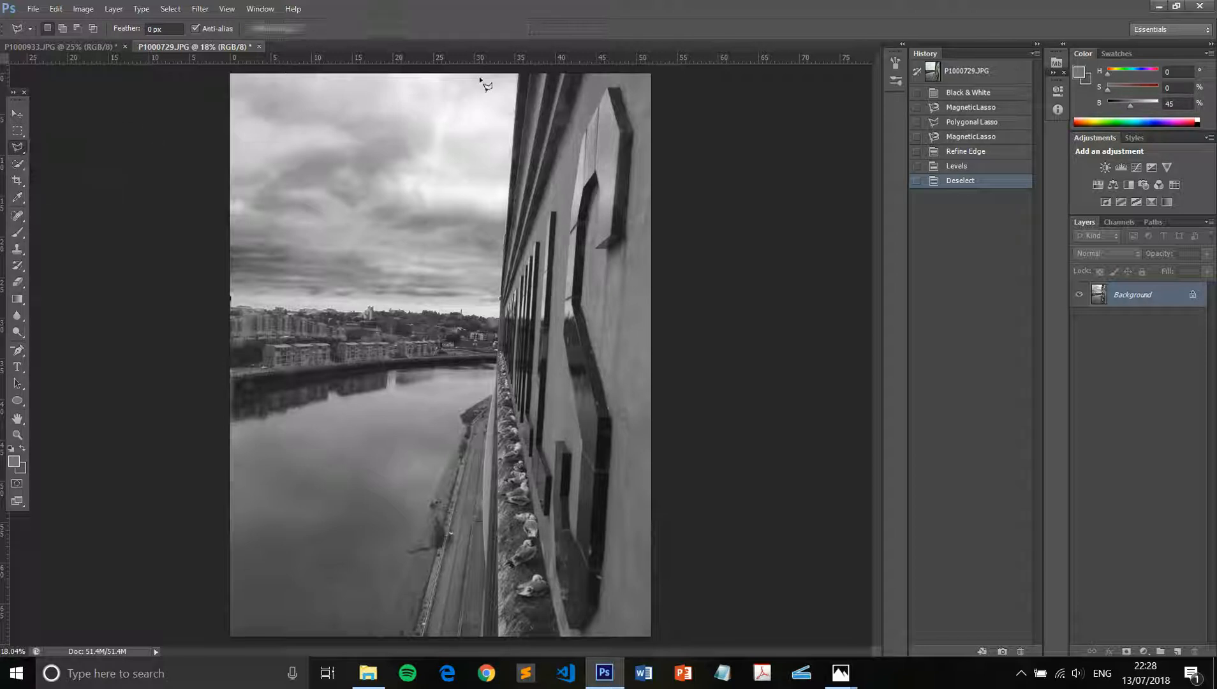
left_click(585, 74)
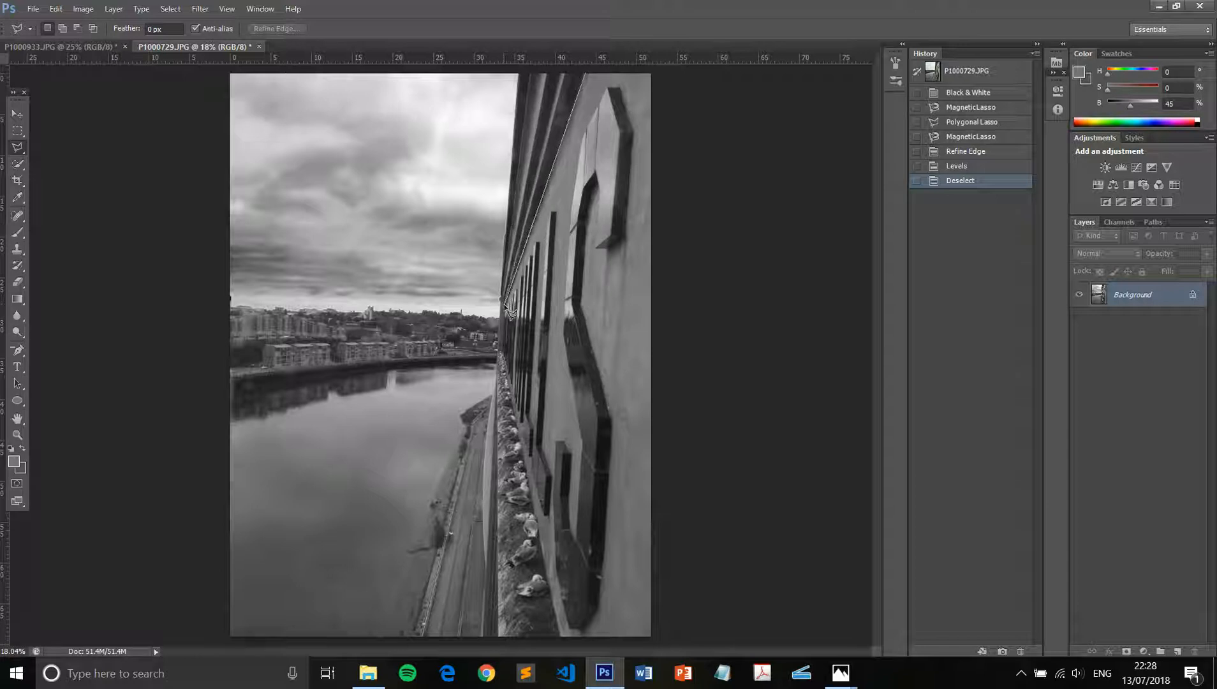
left_click(504, 305)
left_click(501, 352)
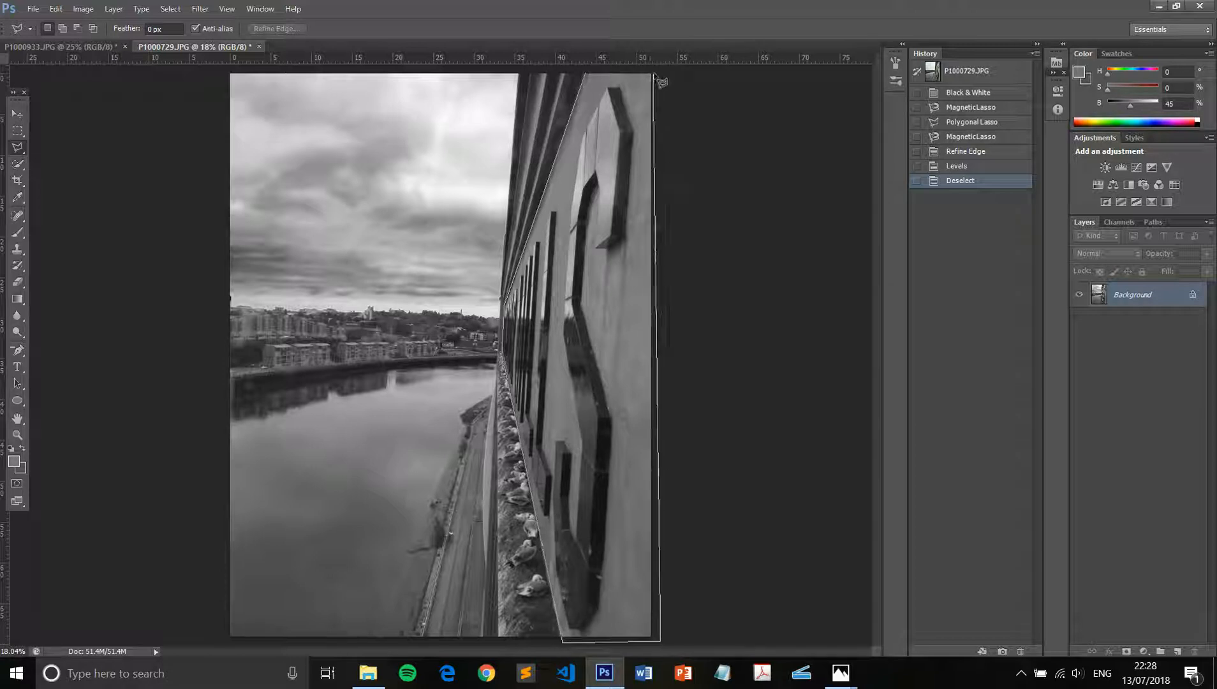
left_click(657, 71)
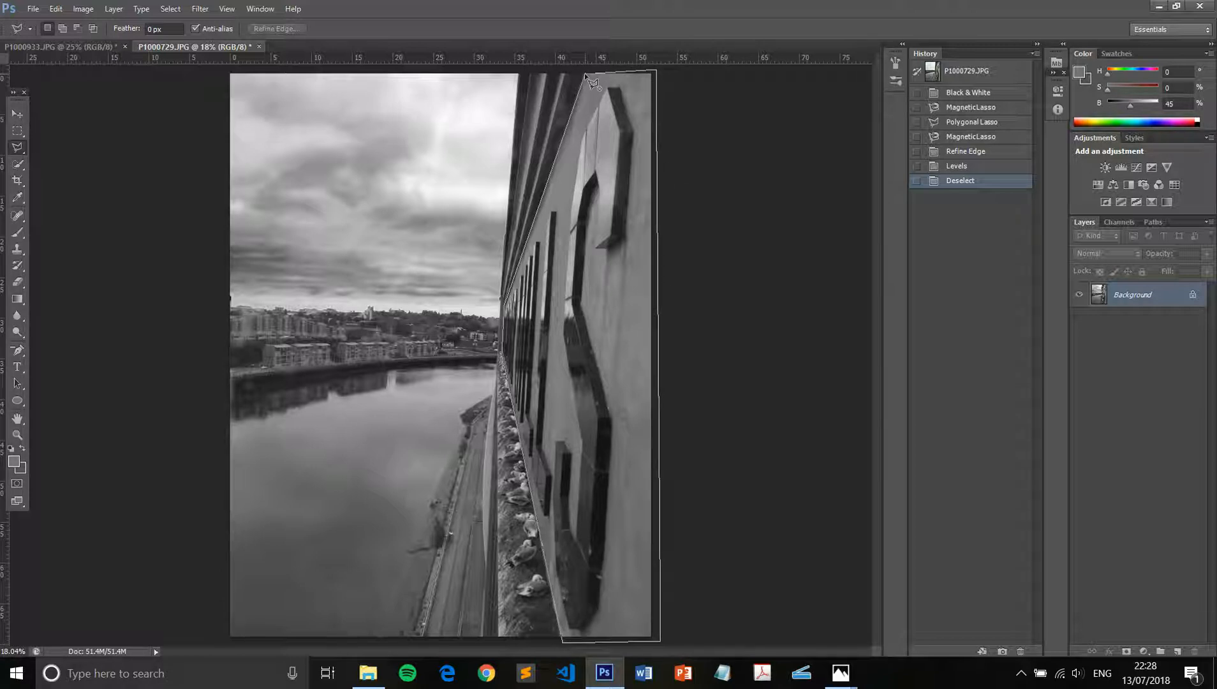
left_click(585, 72)
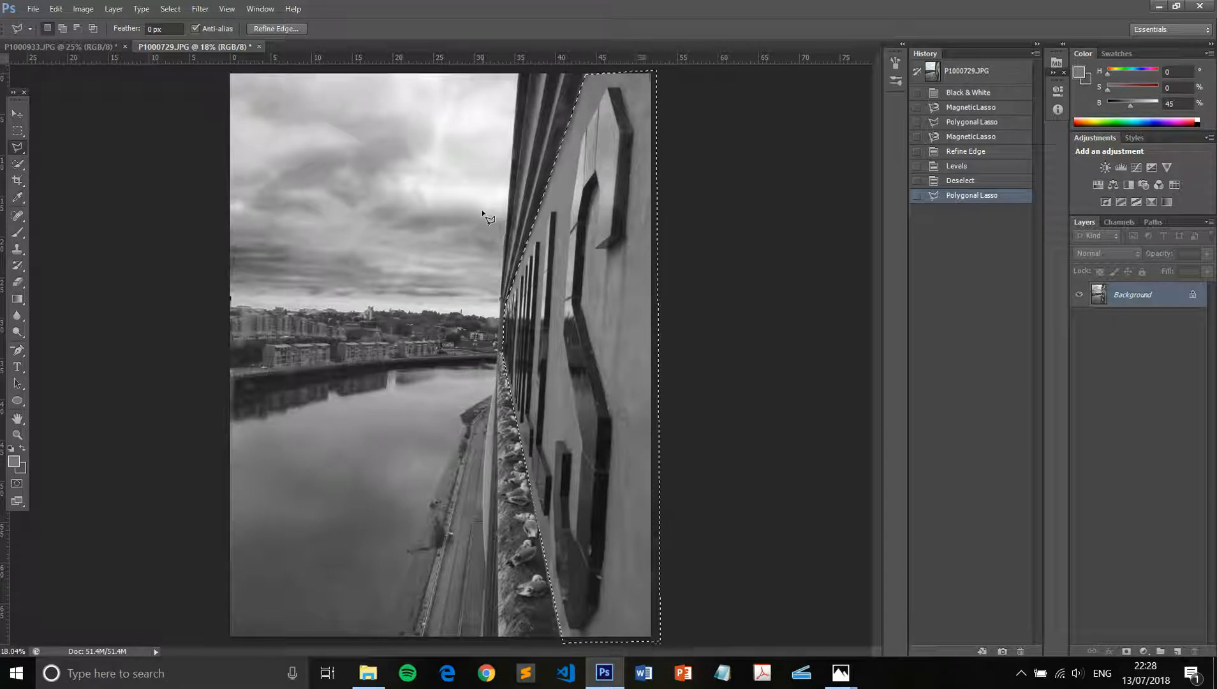
left_click(275, 28)
key("Escape")
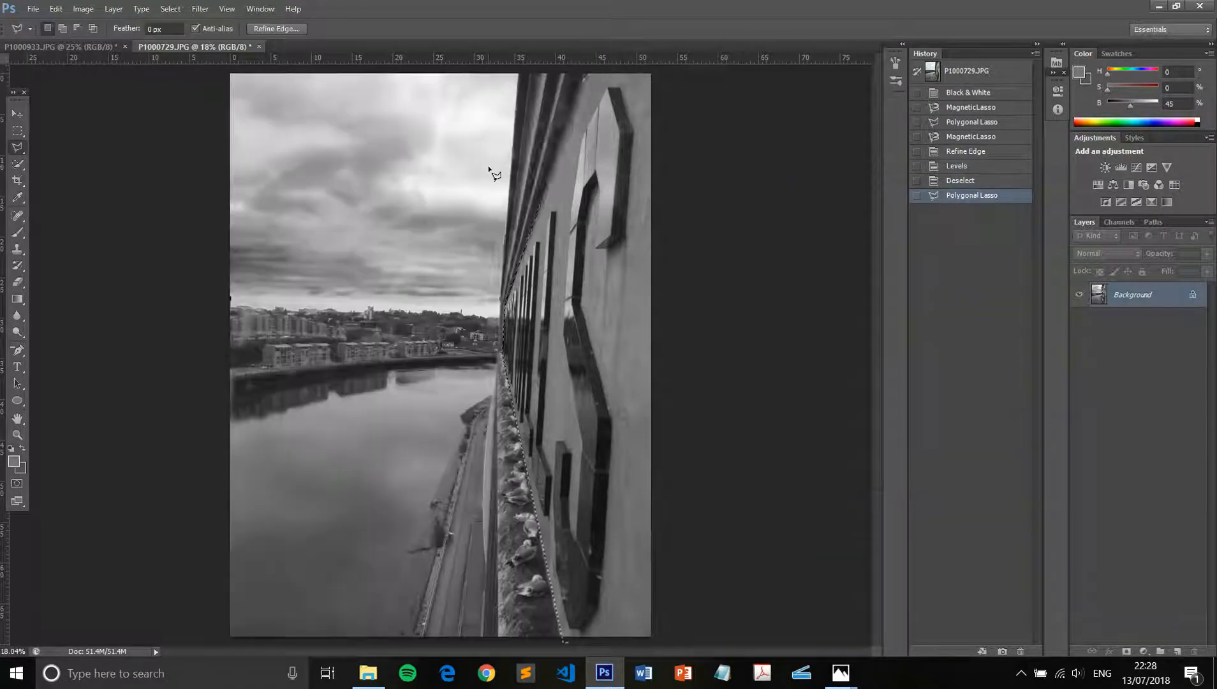
left_click(171, 9)
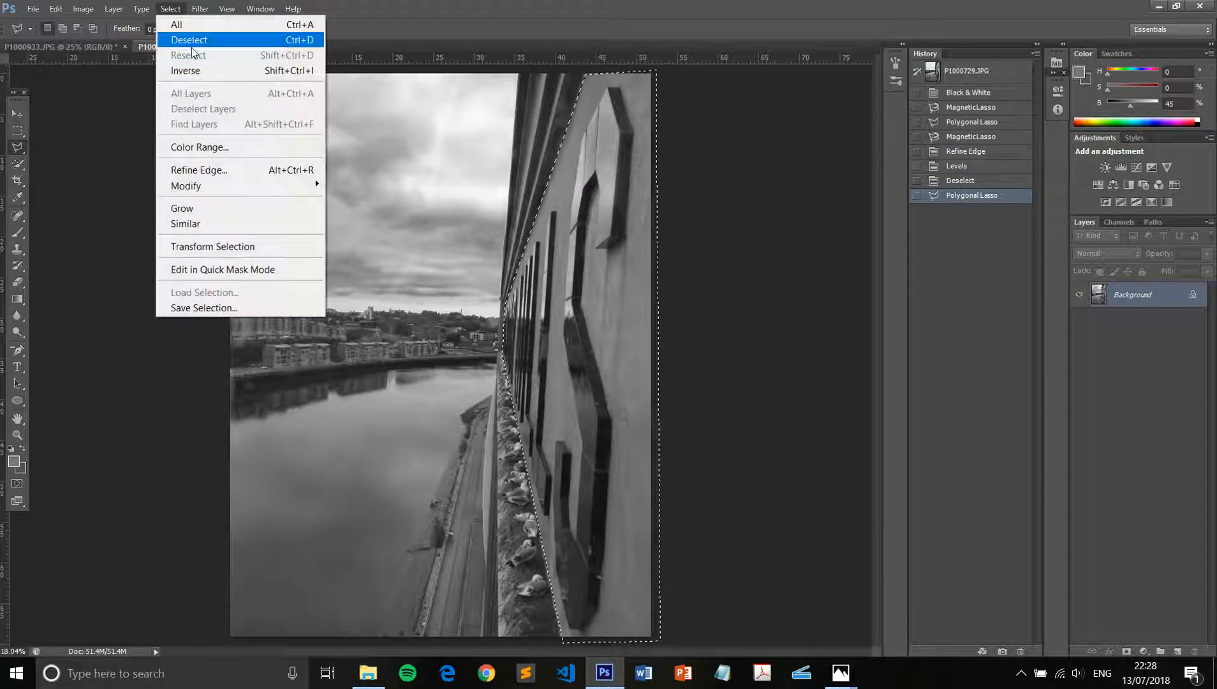
left_click(185, 70)
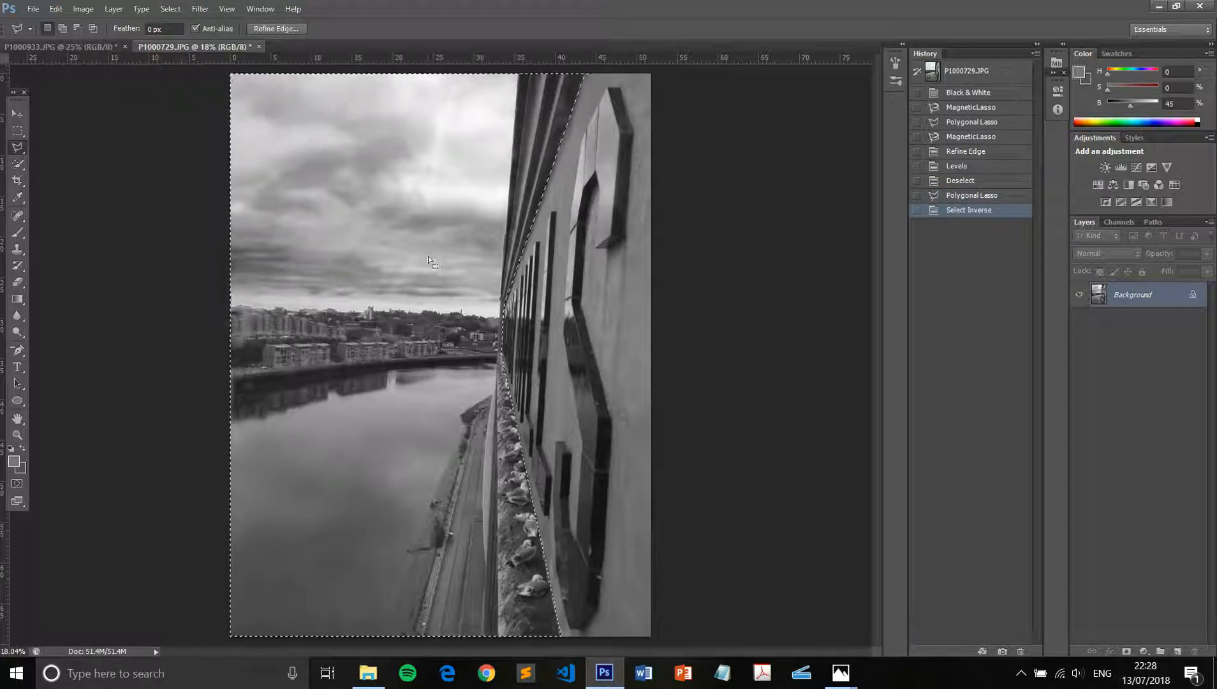
key("ctrl+l")
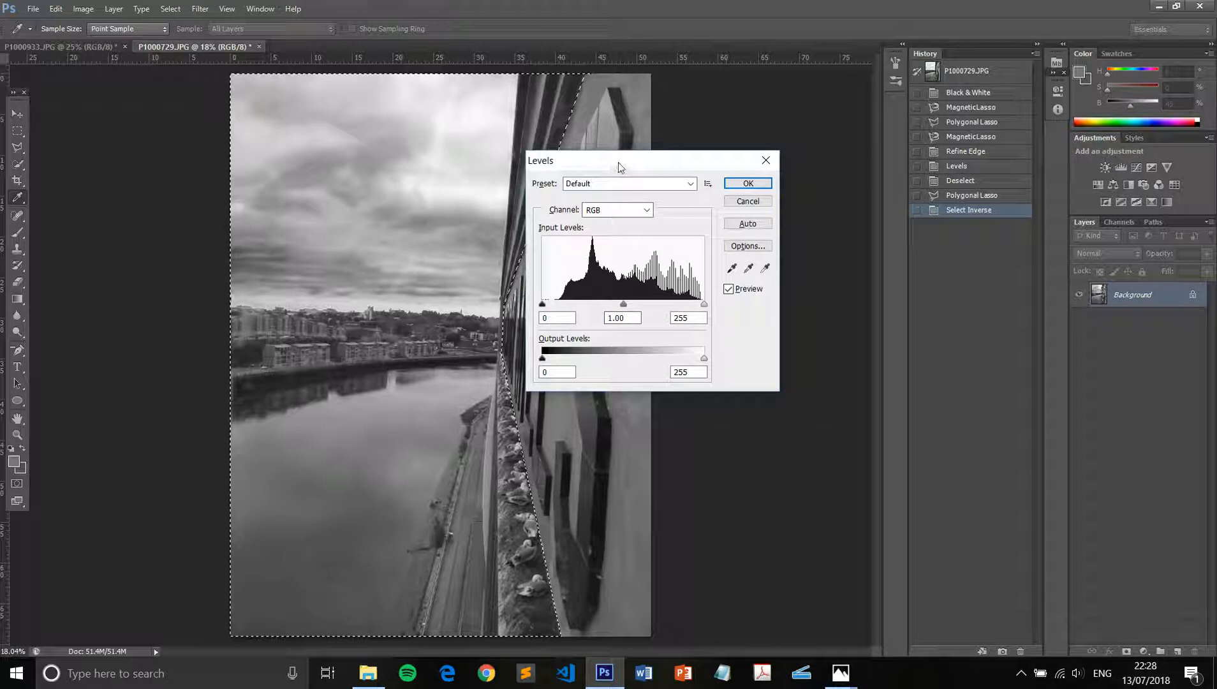
left_click_drag(622, 164, 781, 175)
left_click_drag(862, 371, 809, 372)
left_click(894, 211)
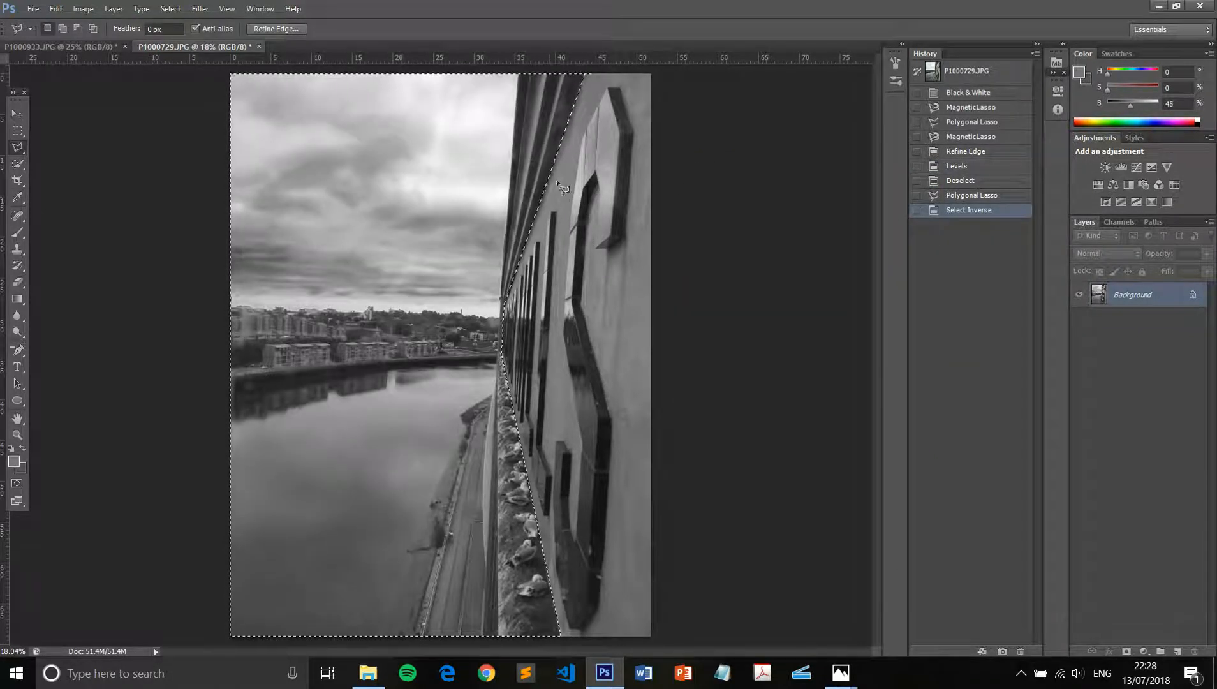
key("ctrl+shift+i")
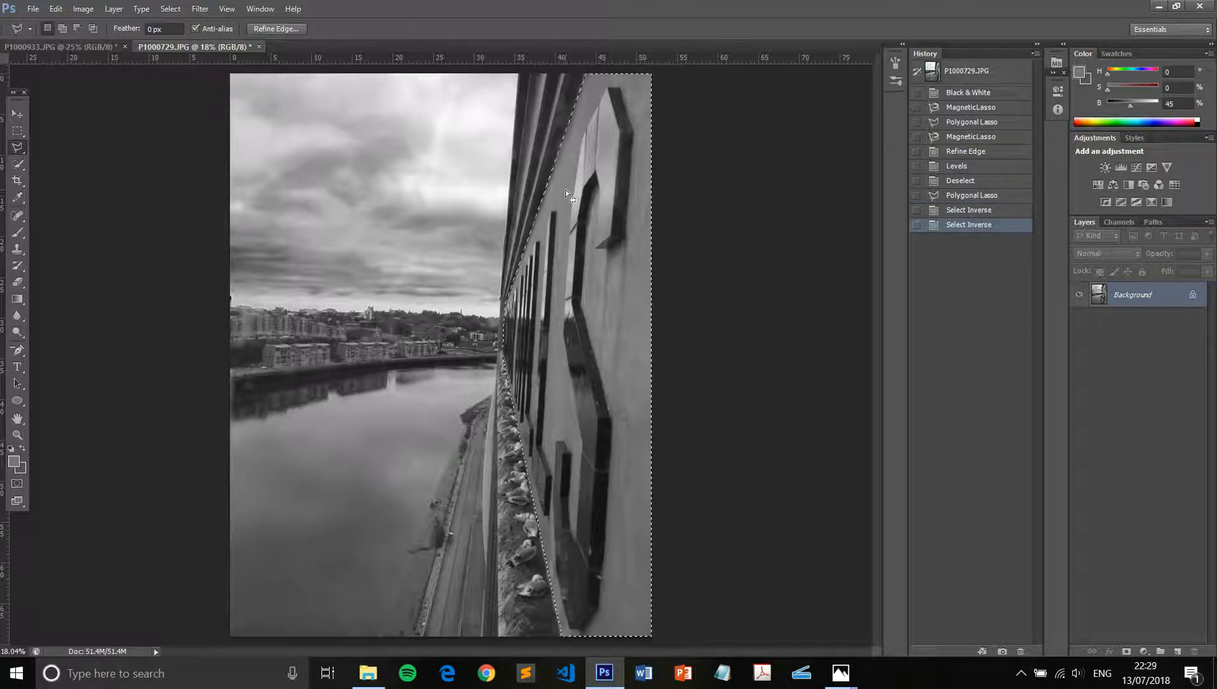
- Narrow the wall selection to its plain grey surface with Color Range, sampling the wall tone and setting fuzziness to 83
left_click(169, 8)
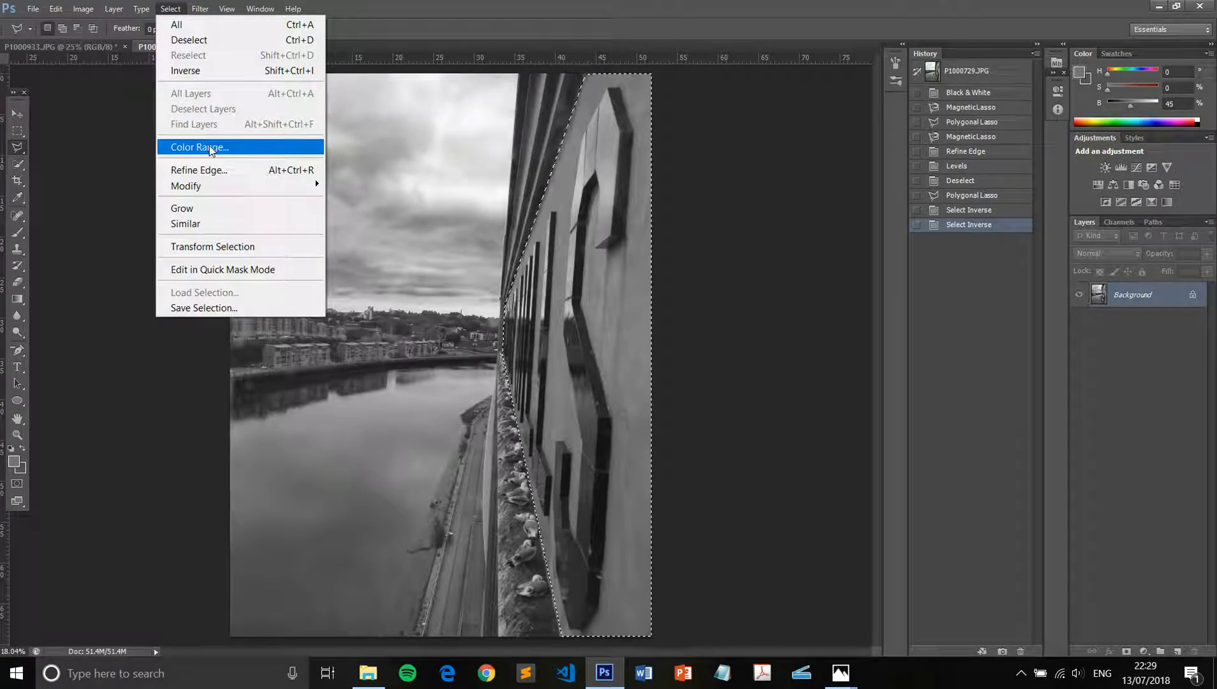
left_click(229, 149)
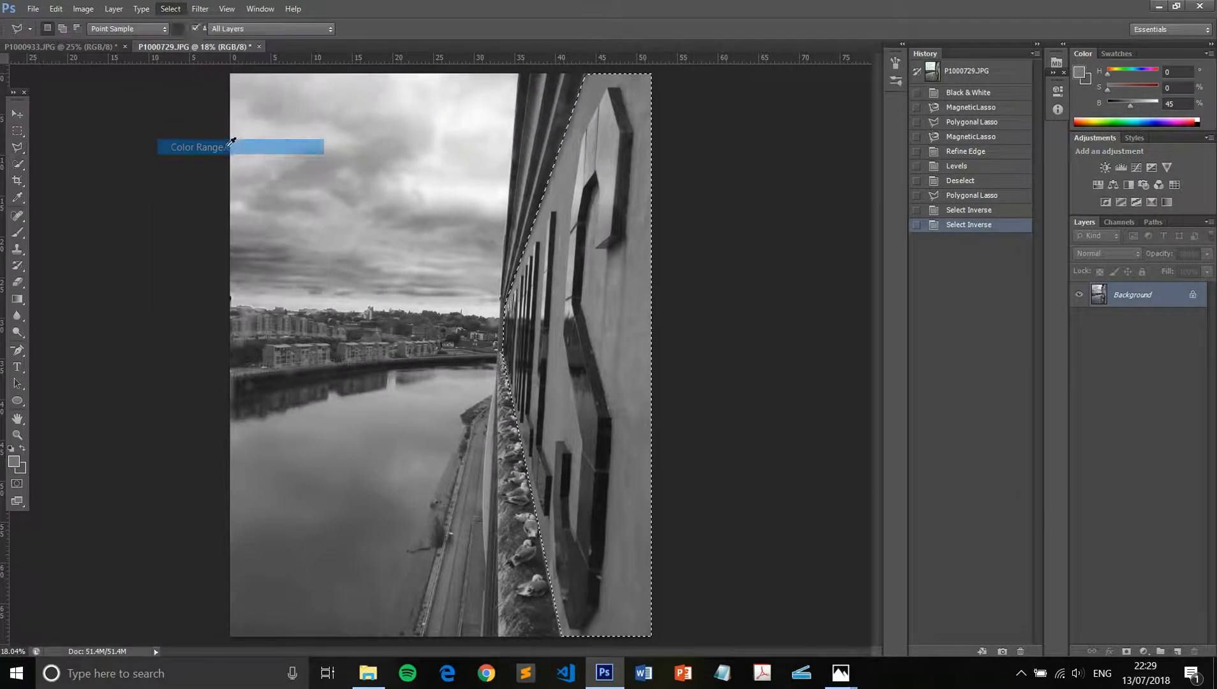
left_click(597, 285)
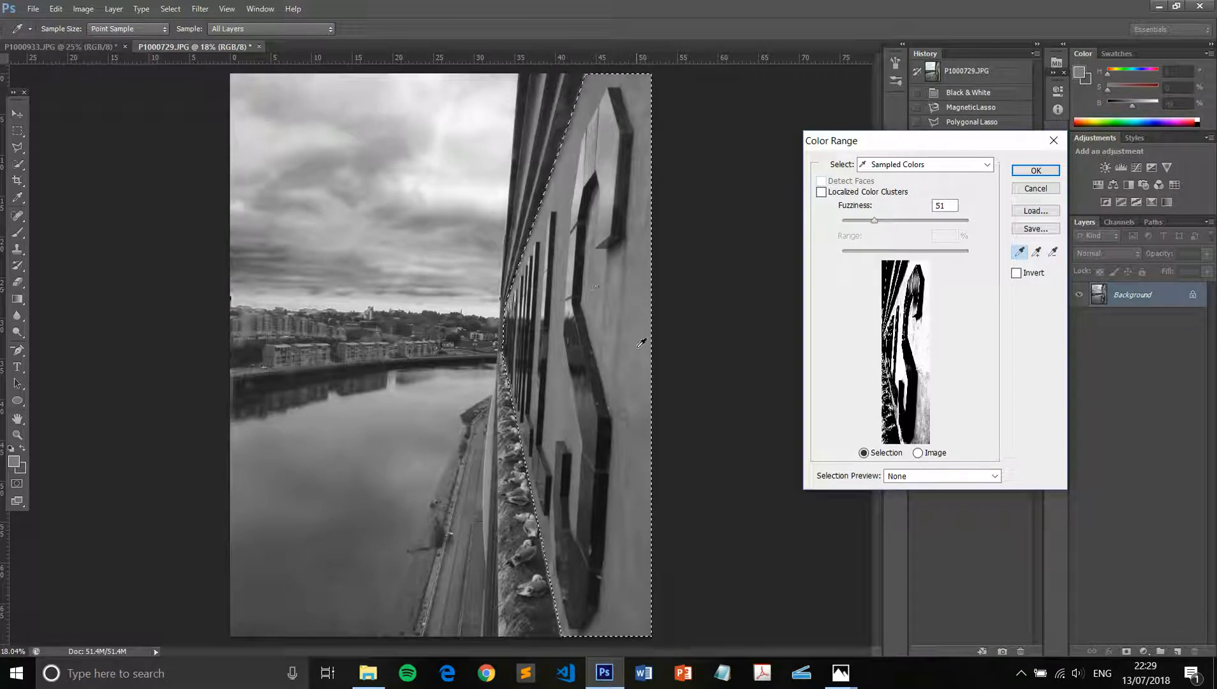
left_click(562, 371)
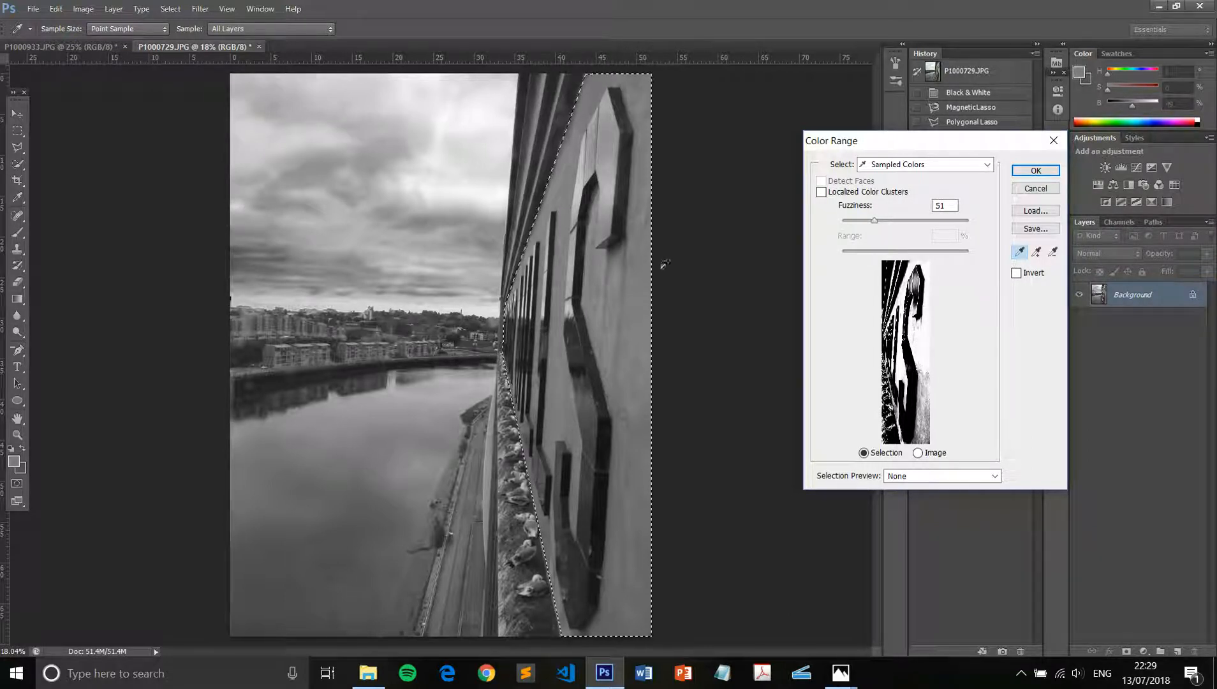
mouse_move(874, 220)
left_mouse_down()
mouse_move(855, 224)
mouse_move(925, 223)
mouse_move(895, 221)
left_mouse_up()
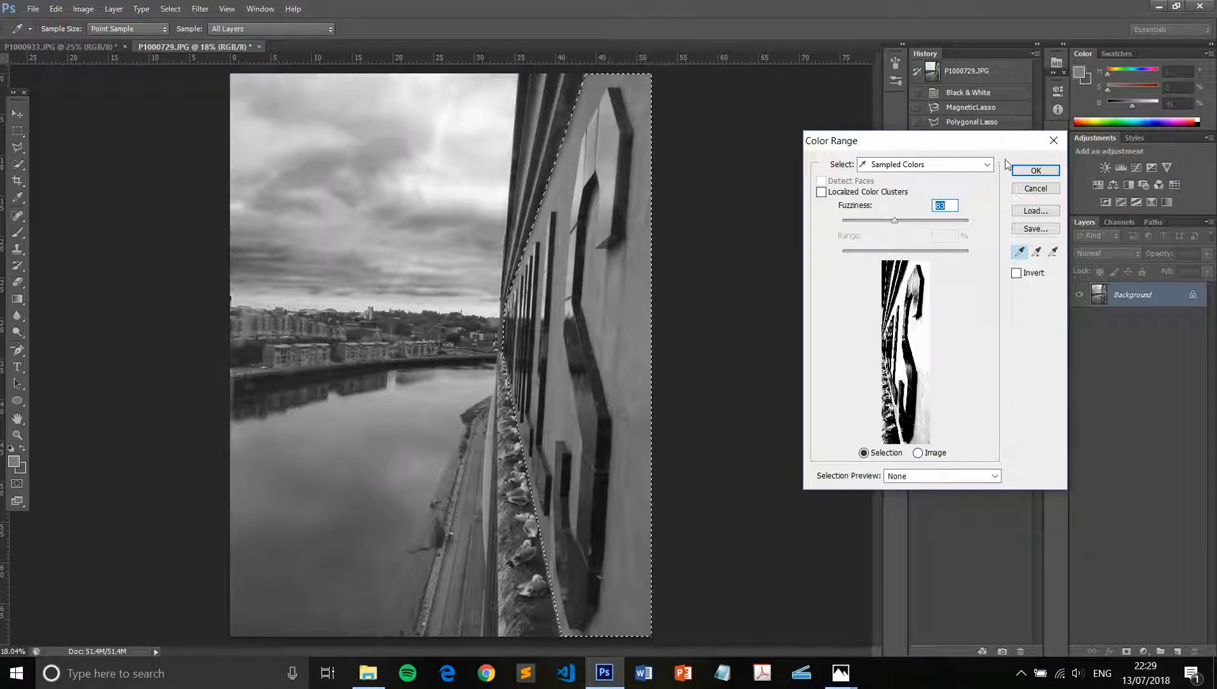
left_click(1027, 171)
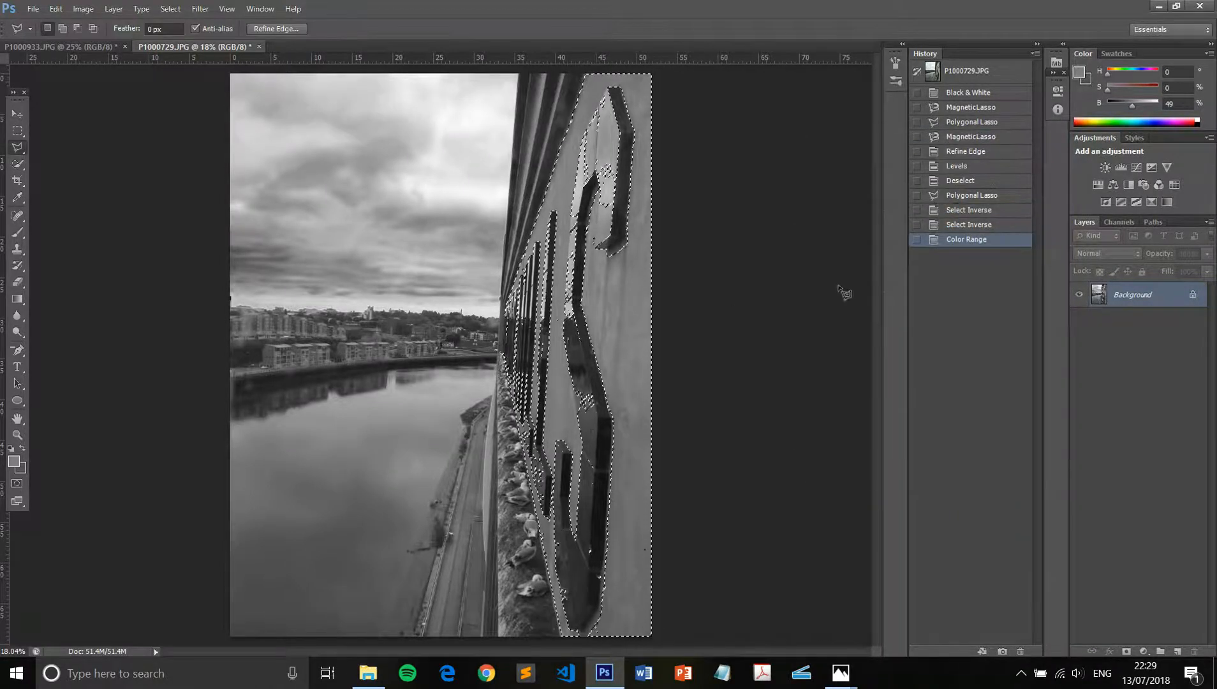
left_click(274, 29)
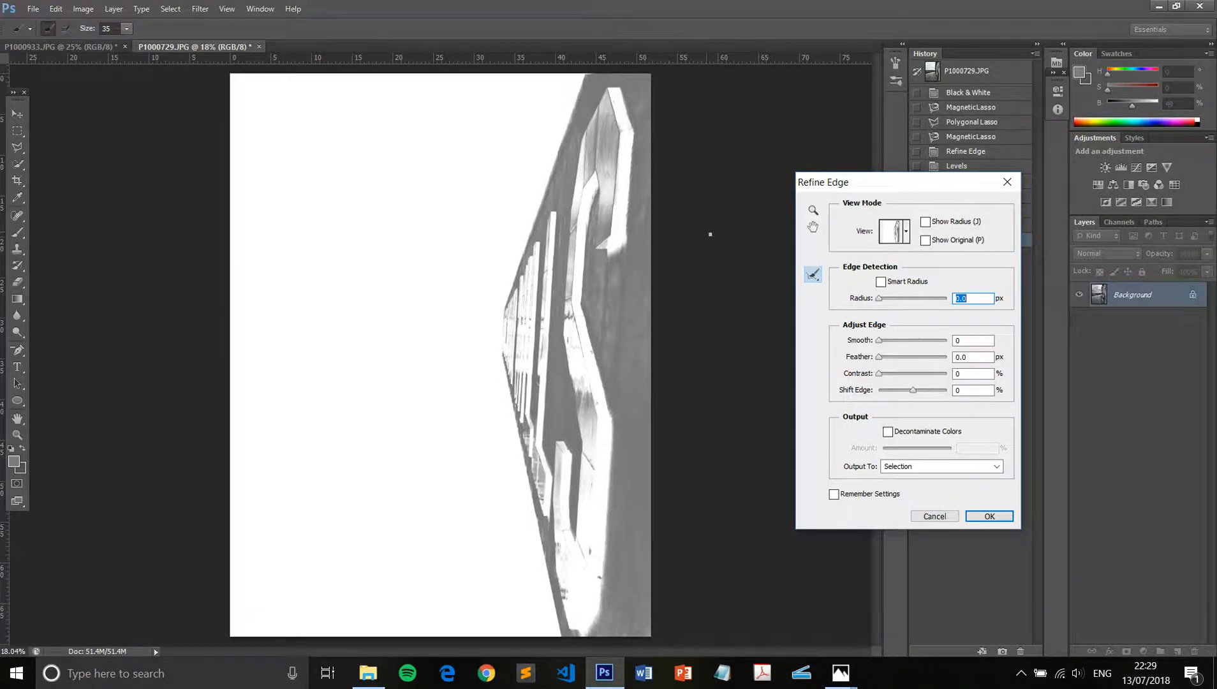
key("Escape")
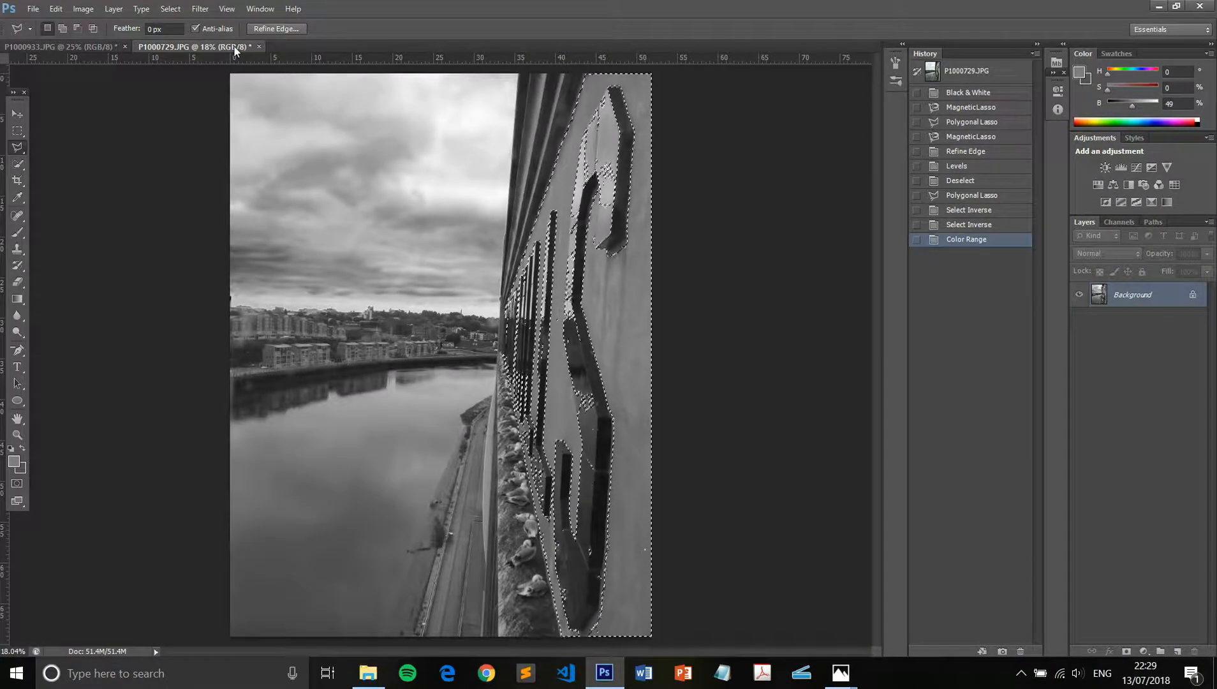
- Increase the selected wall's contrast with an S-shaped Curves adjustment, placing points at input 83, output 53 and input 163, output 206
left_click(83, 9)
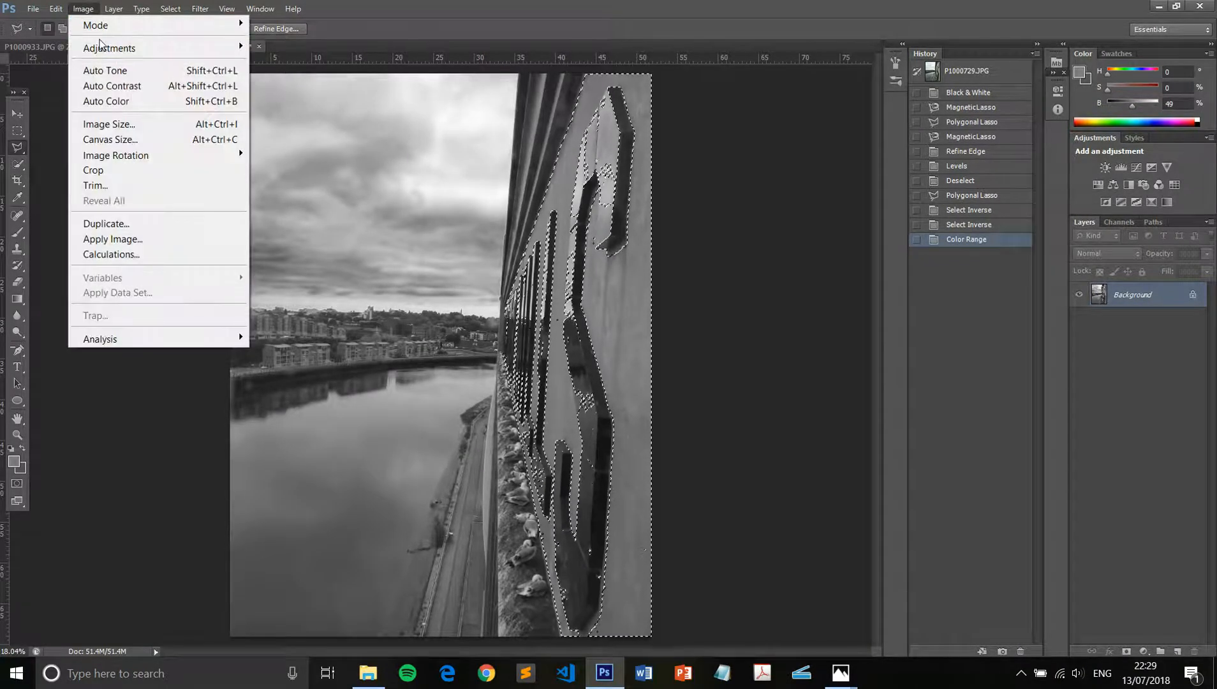
mouse_move(229, 47)
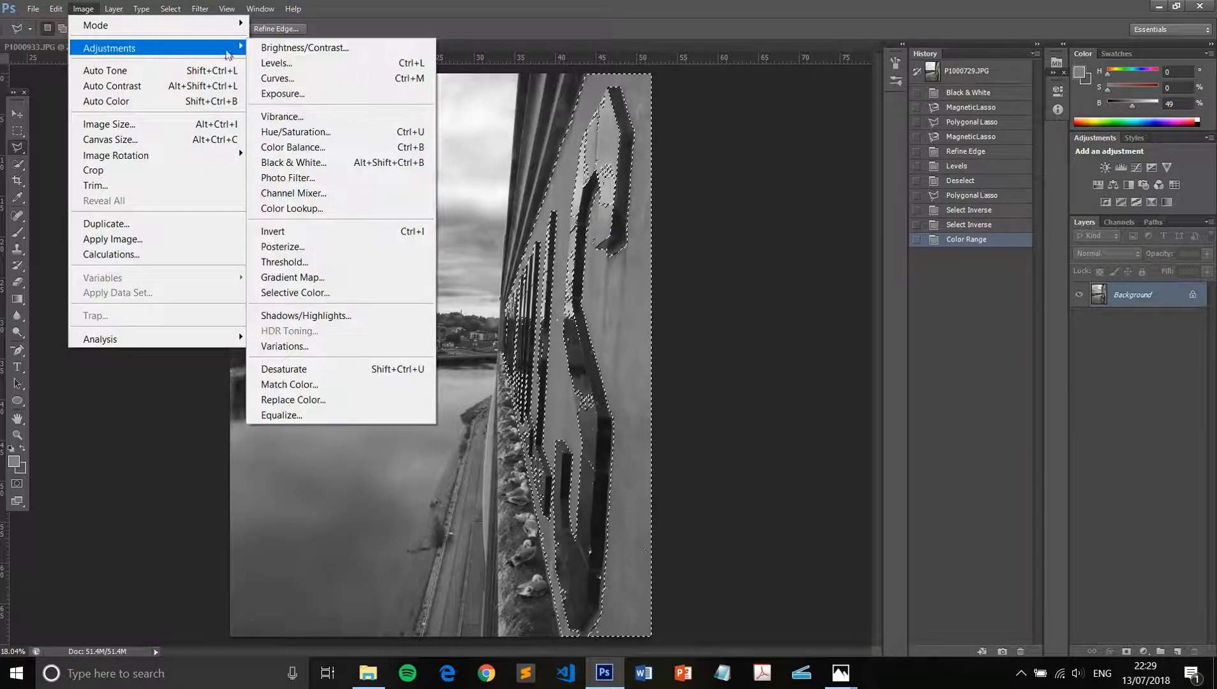
left_click(300, 78)
left_click(942, 312)
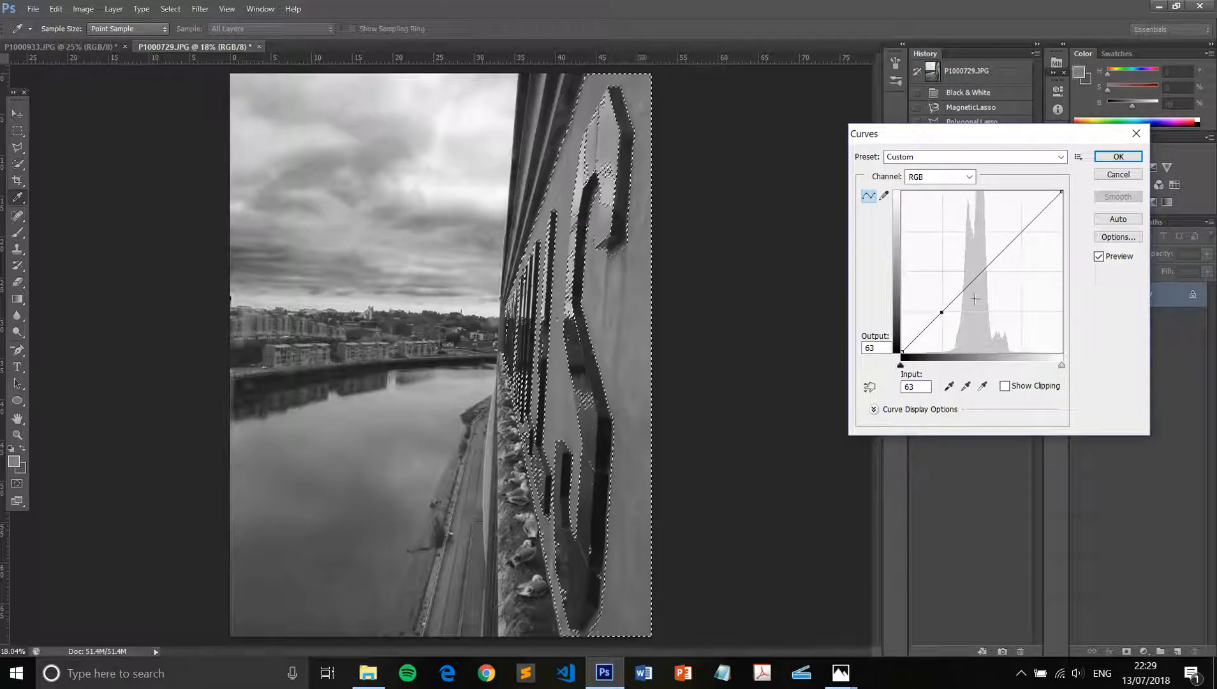
left_click(1021, 231)
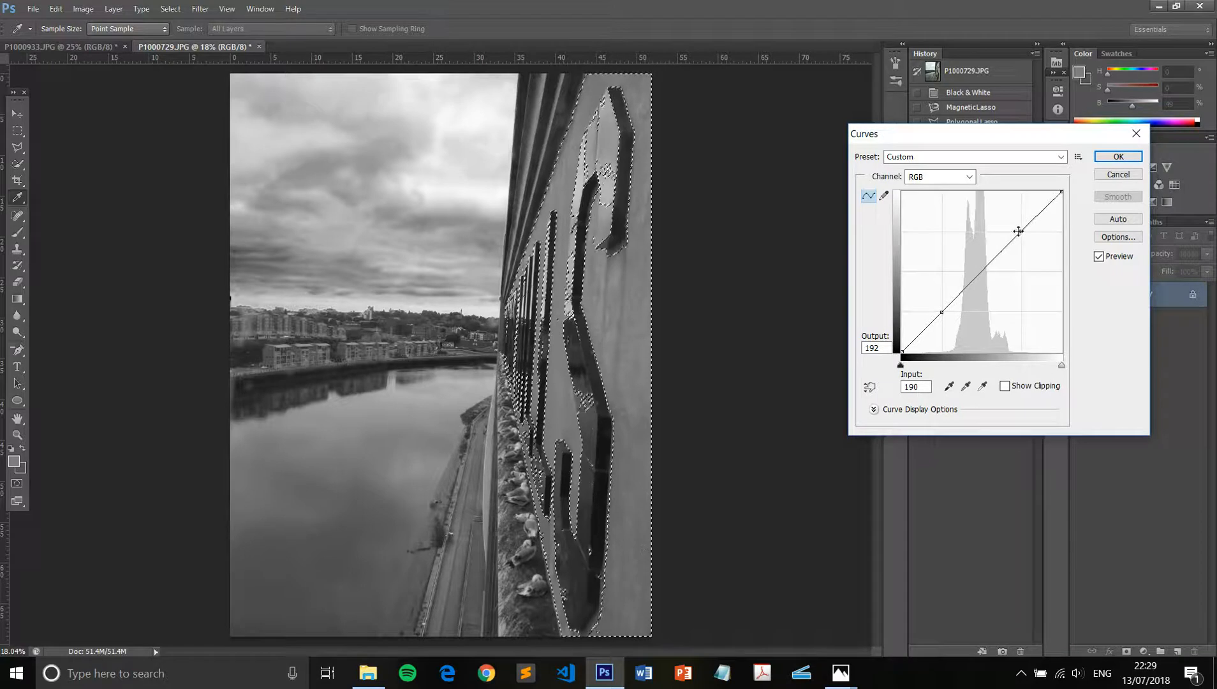
left_click_drag(1020, 231, 1002, 218)
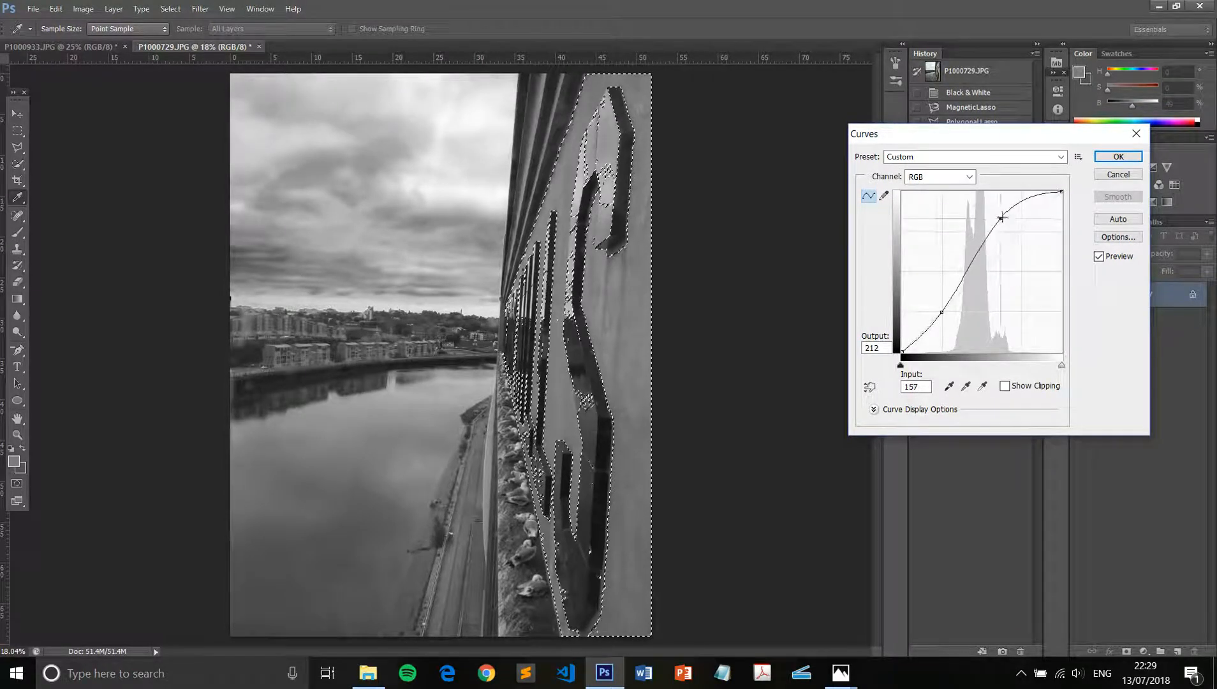
left_click_drag(941, 312, 953, 317)
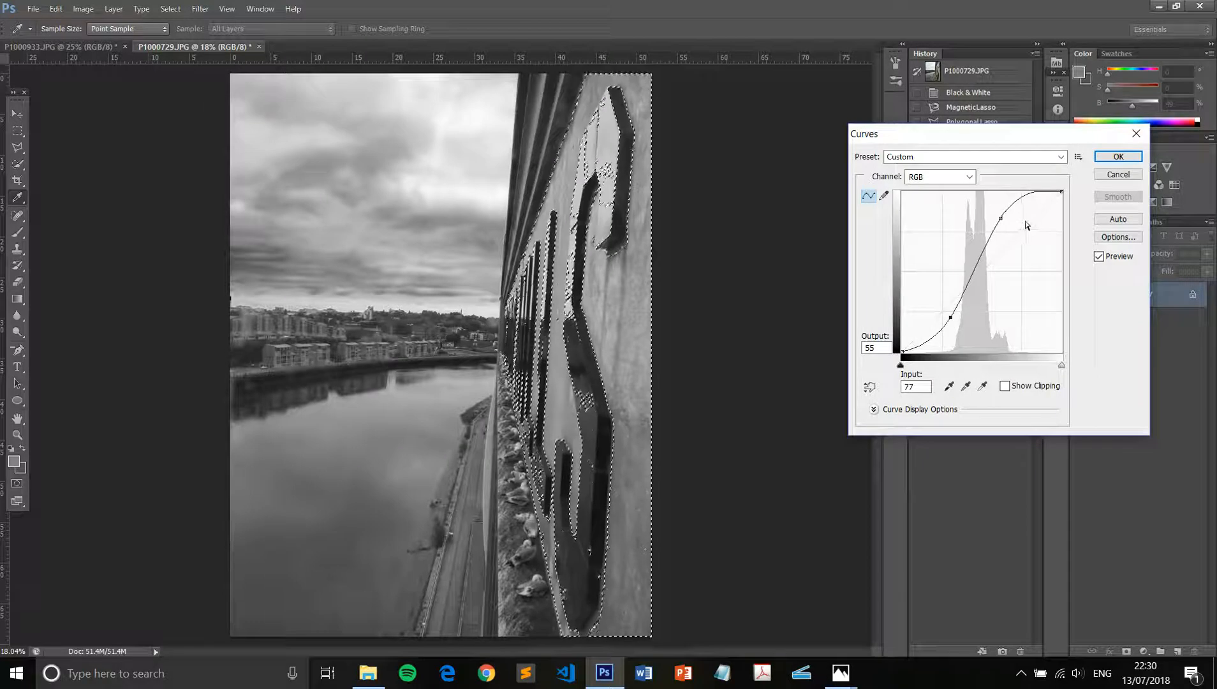
left_click_drag(1005, 218, 1010, 221)
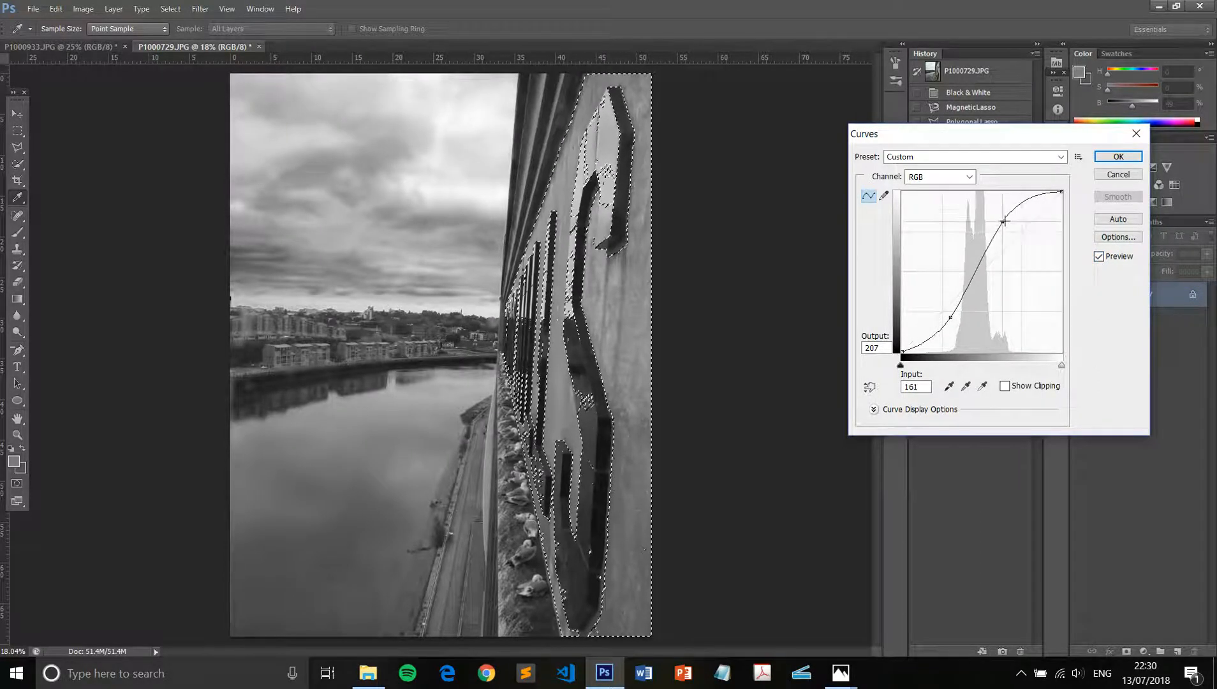
left_click_drag(1009, 221, 1001, 221)
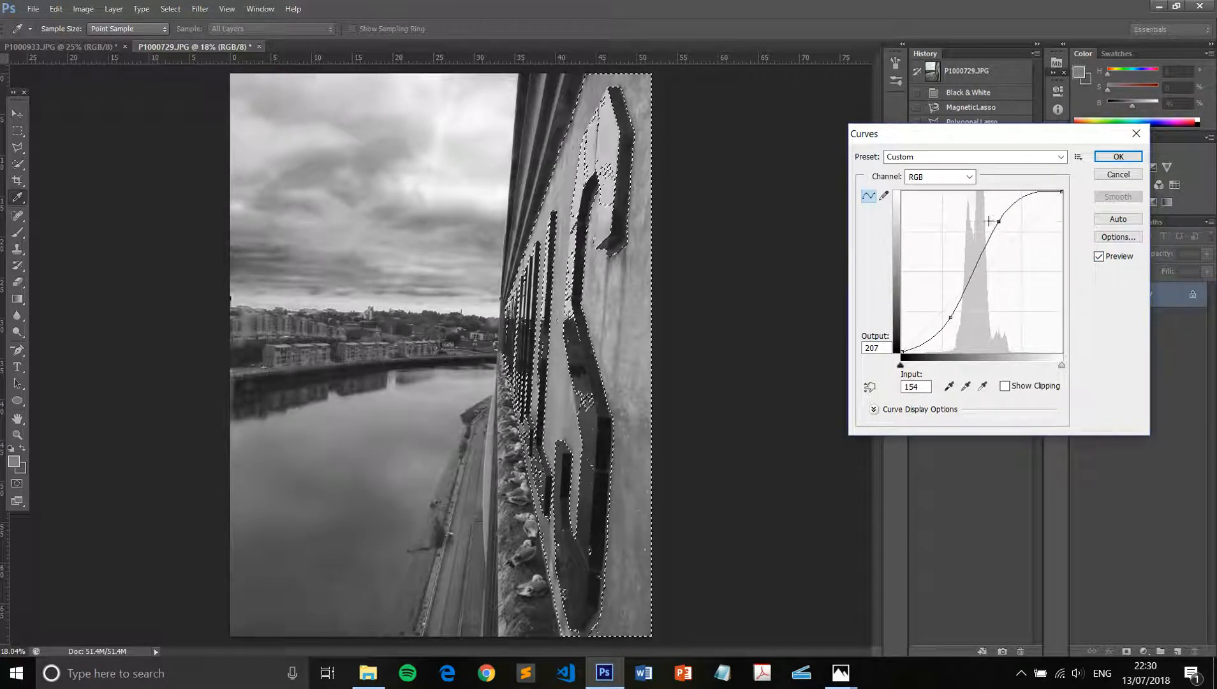
left_click_drag(949, 319, 954, 321)
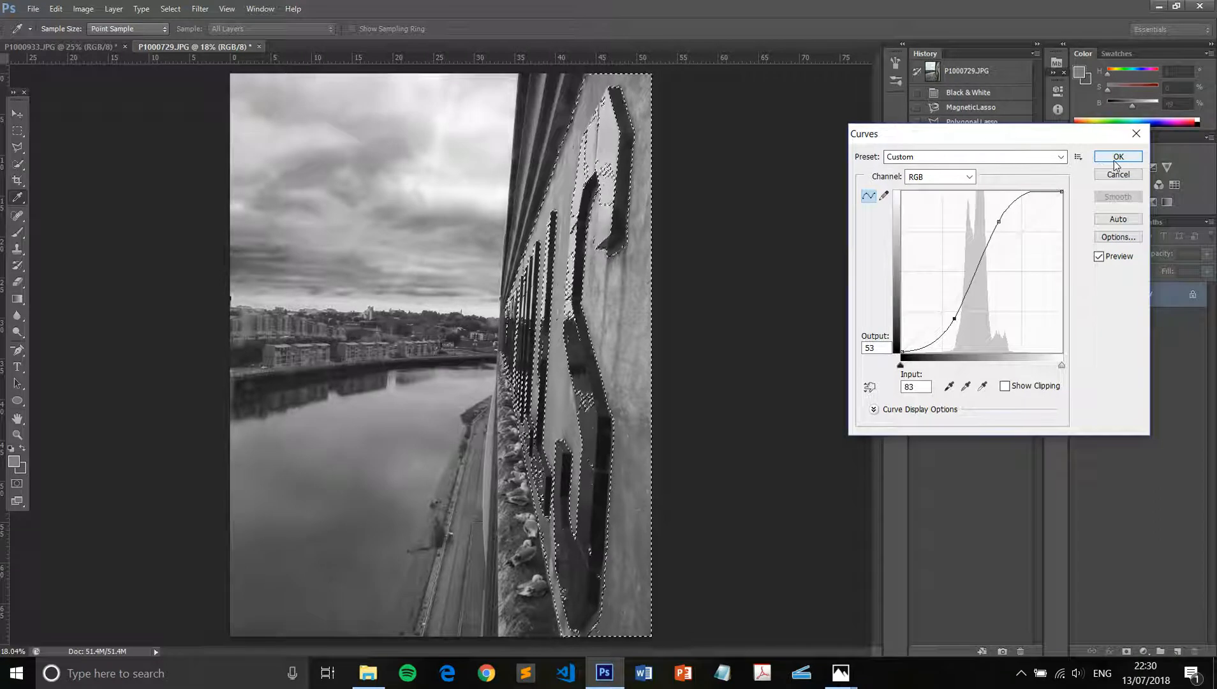
left_click(999, 219)
left_click_drag(999, 219, 1004, 222)
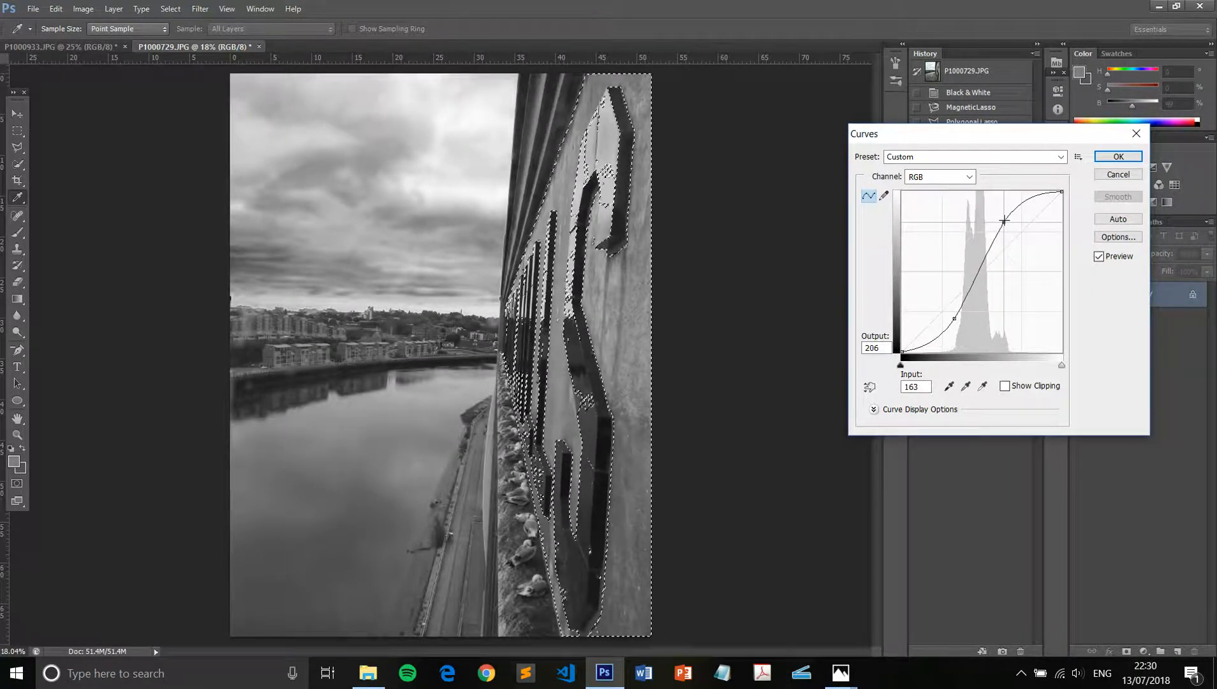
left_click(1106, 157)
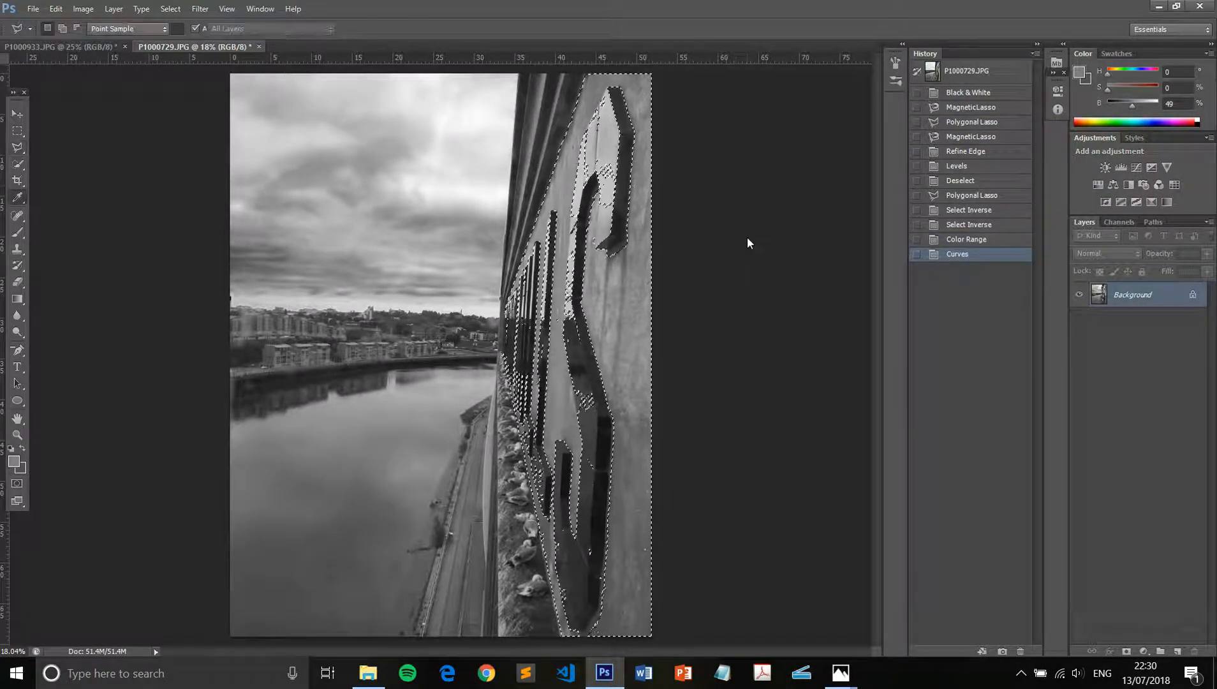
key("ctrl+l")
left_click_drag(863, 316, 802, 317)
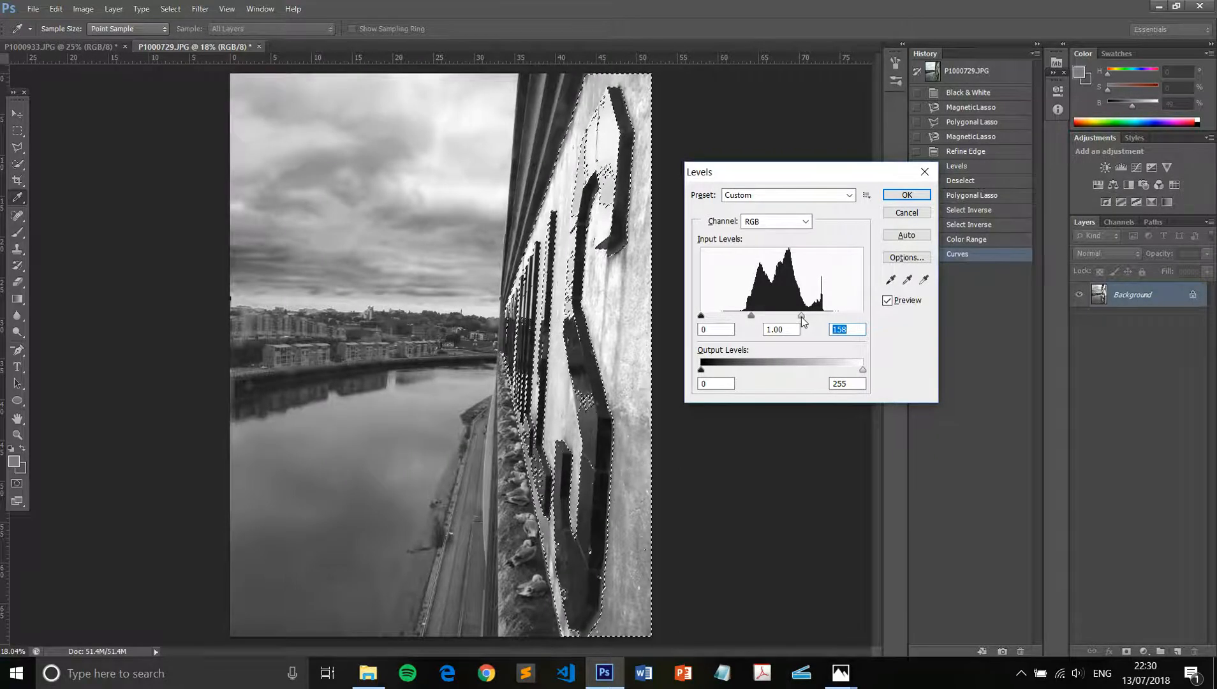
key("Escape")
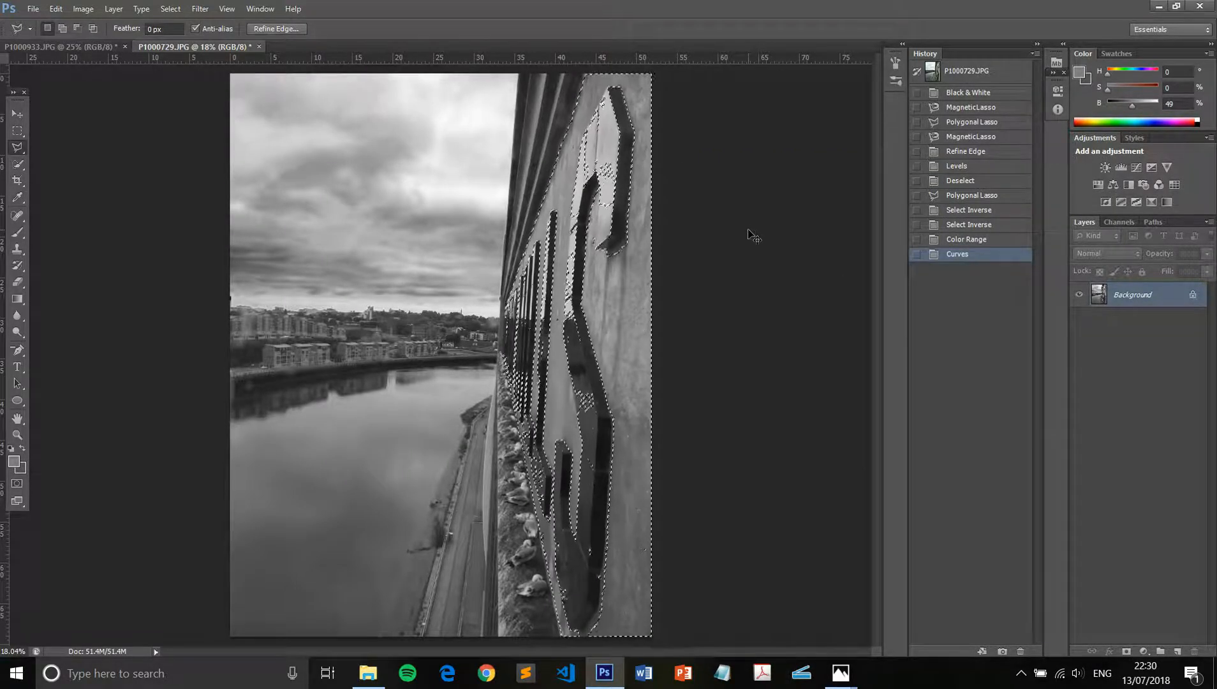
- Clear the wall selection to inspect the adjusted wall, and restore it by returning to the Curves state in the history
right_click(615, 237)
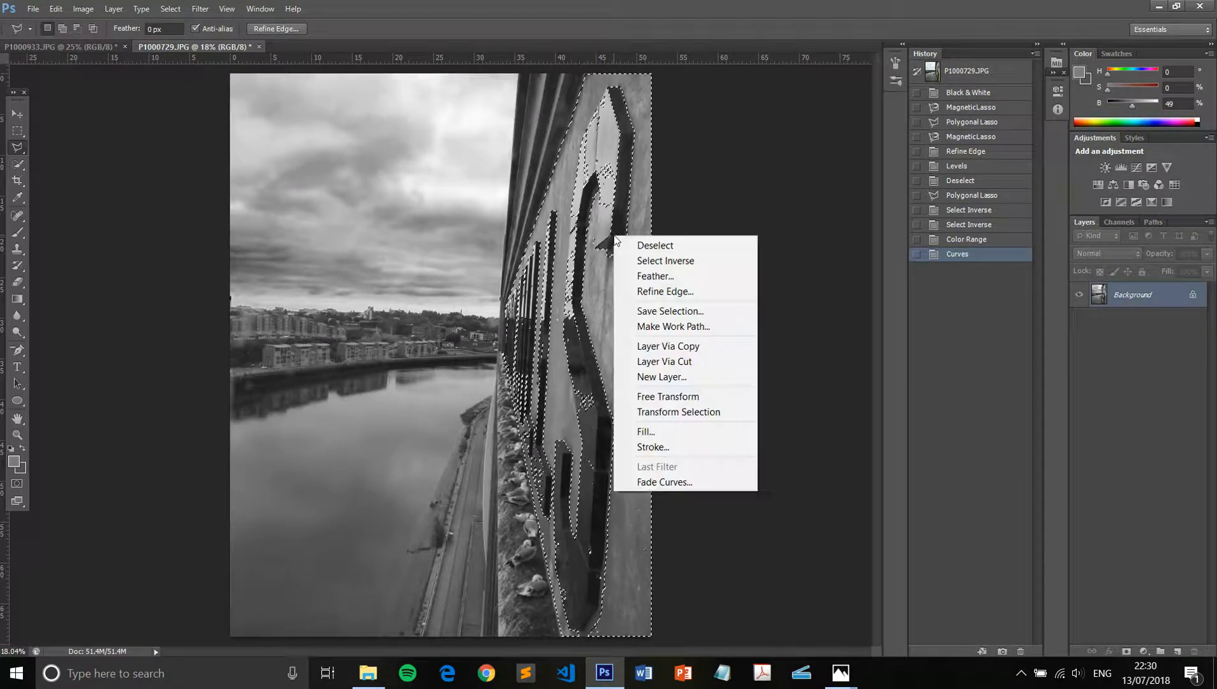
left_click(648, 246)
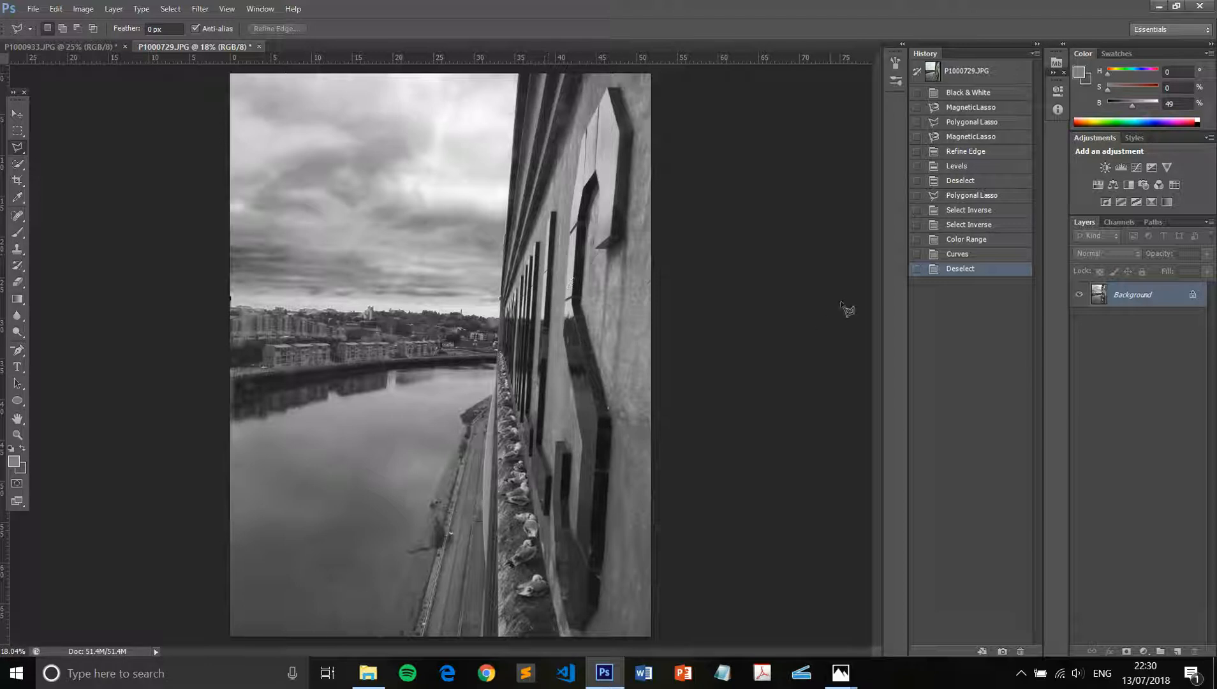
left_click(955, 254)
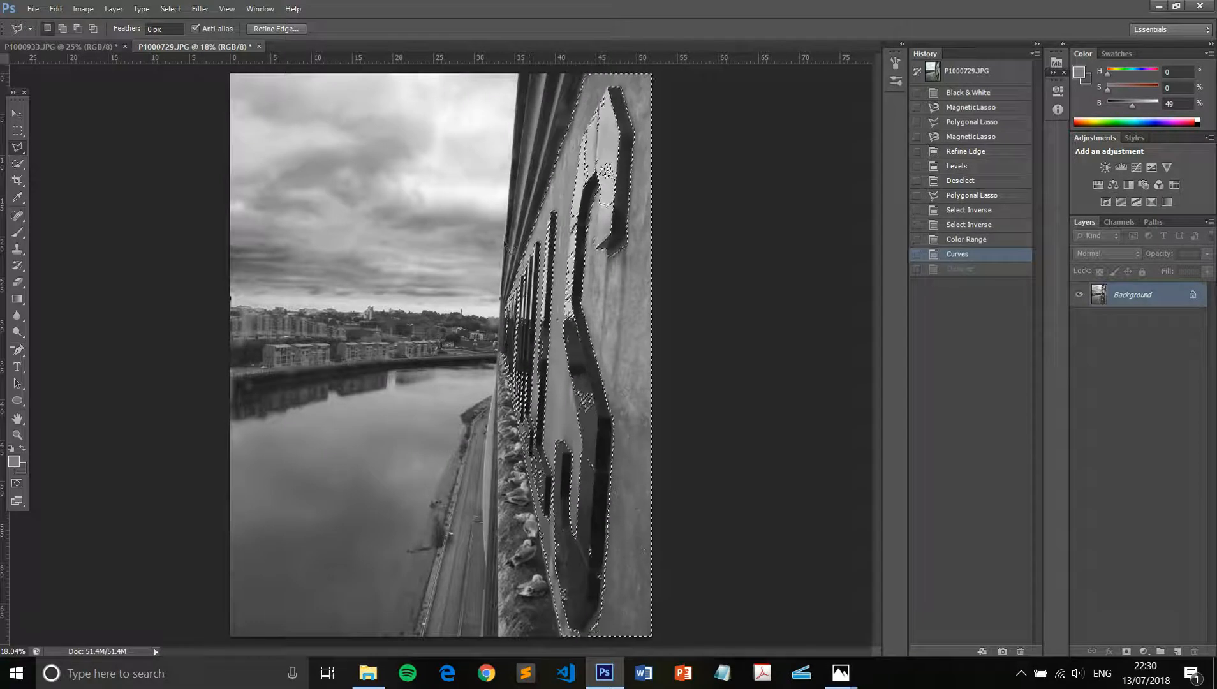
- Invert the selection and subtract everything outside the wall using the Polygonal Lasso, keeping only the raised lettering, and accept Refine Edge unchanged
left_click(176, 10)
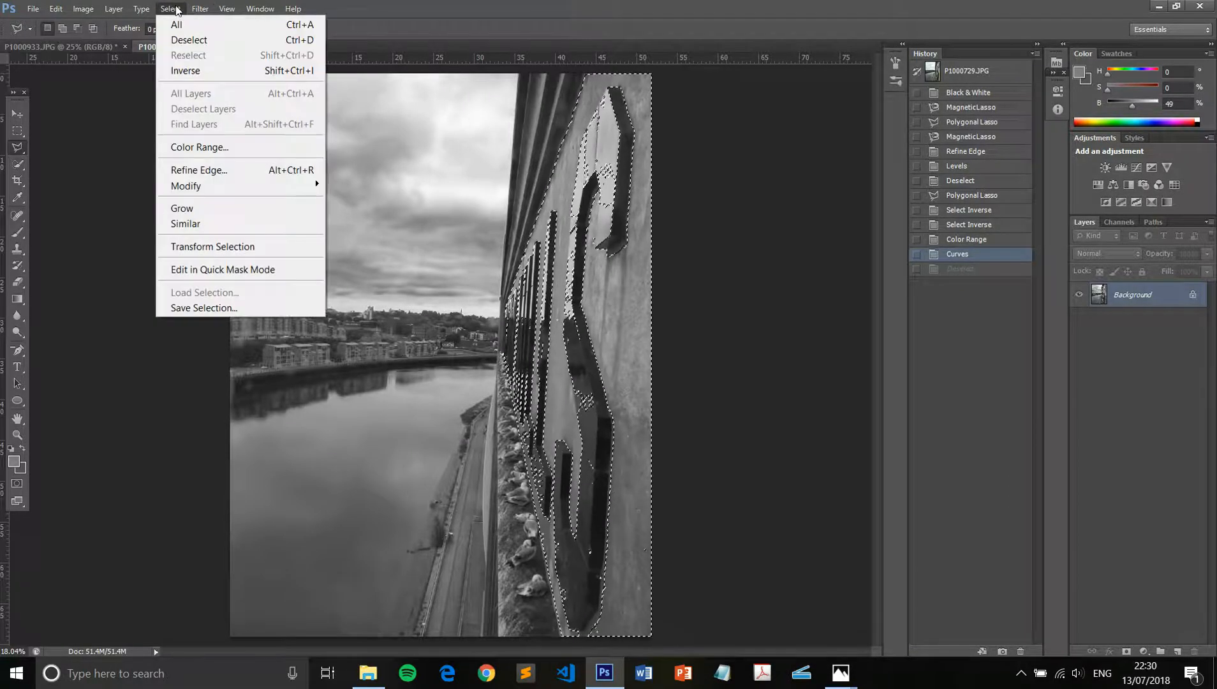
left_click(189, 71)
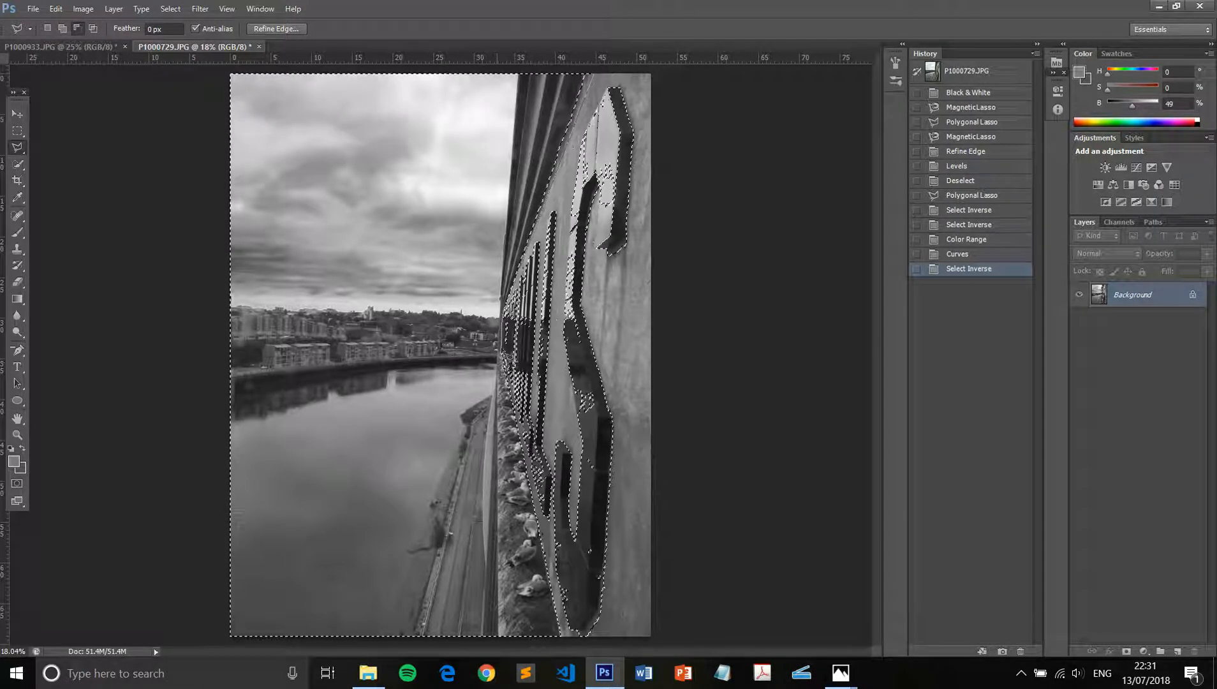
left_click(502, 354)
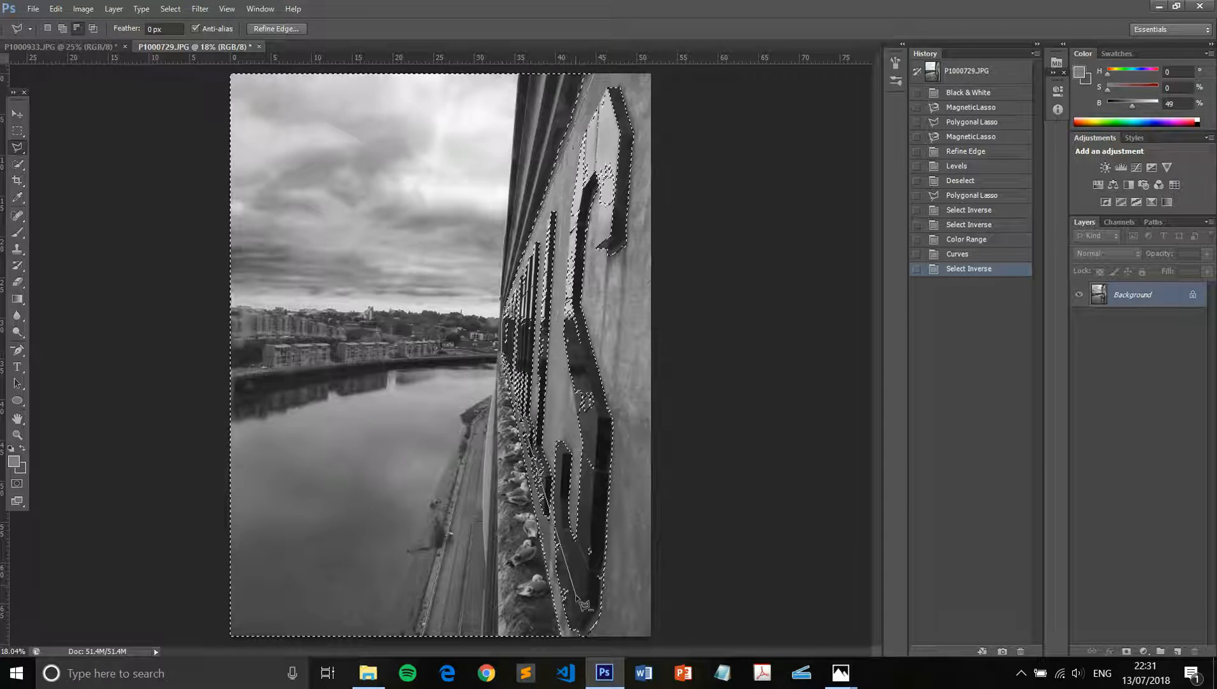
left_click(567, 645)
left_click(210, 641)
left_click(217, 68)
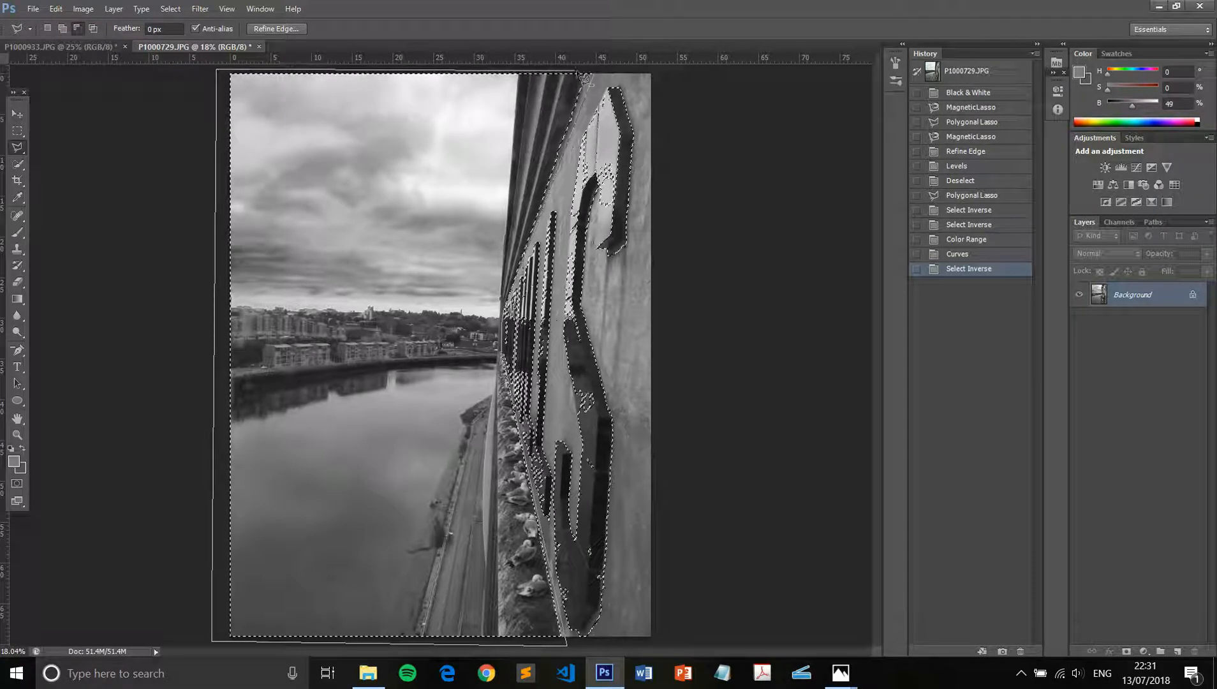
left_click(599, 78)
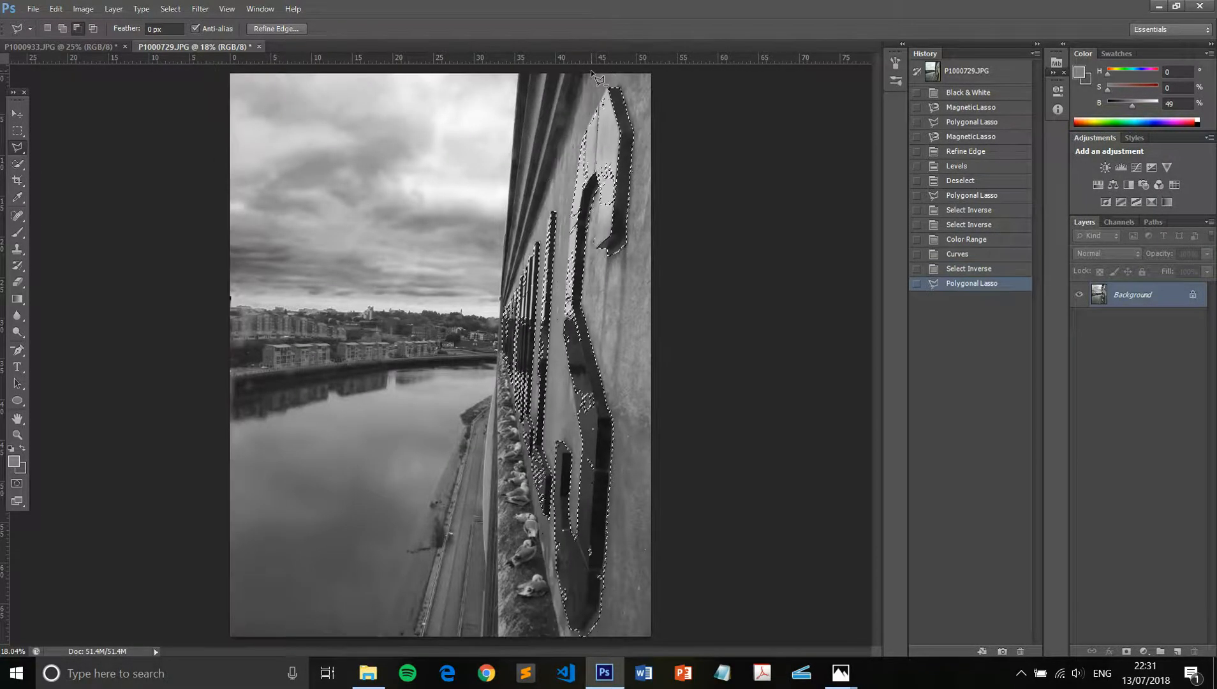
left_click(274, 29)
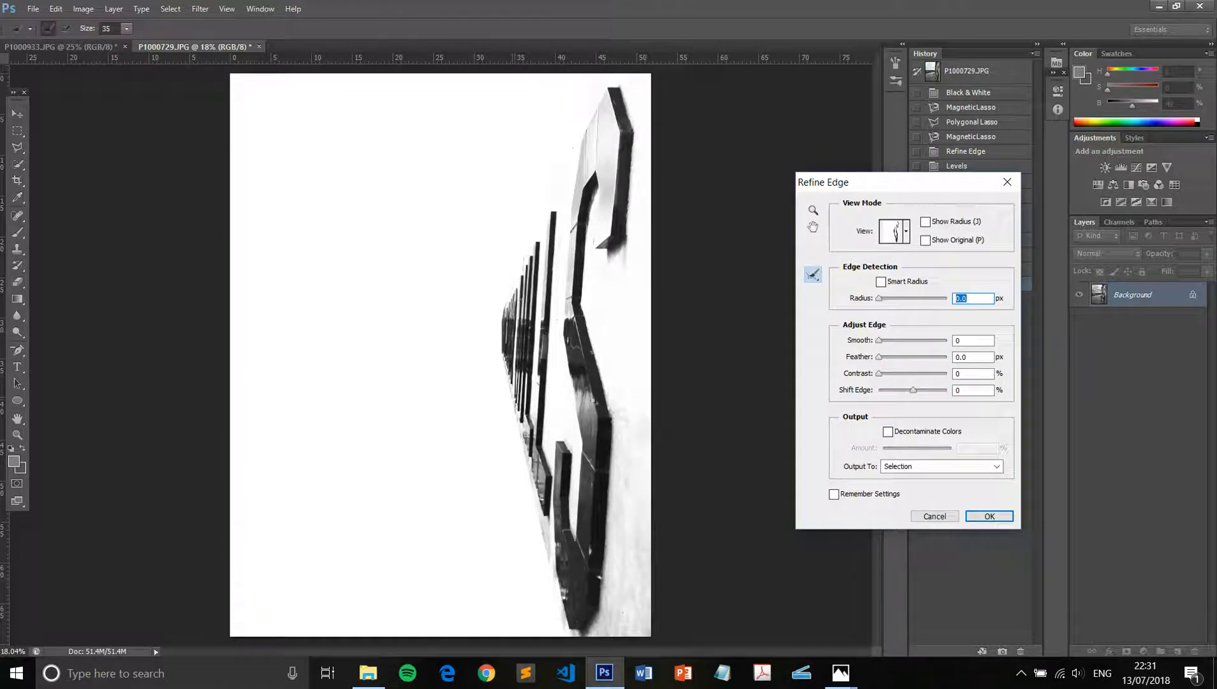
left_click(989, 516)
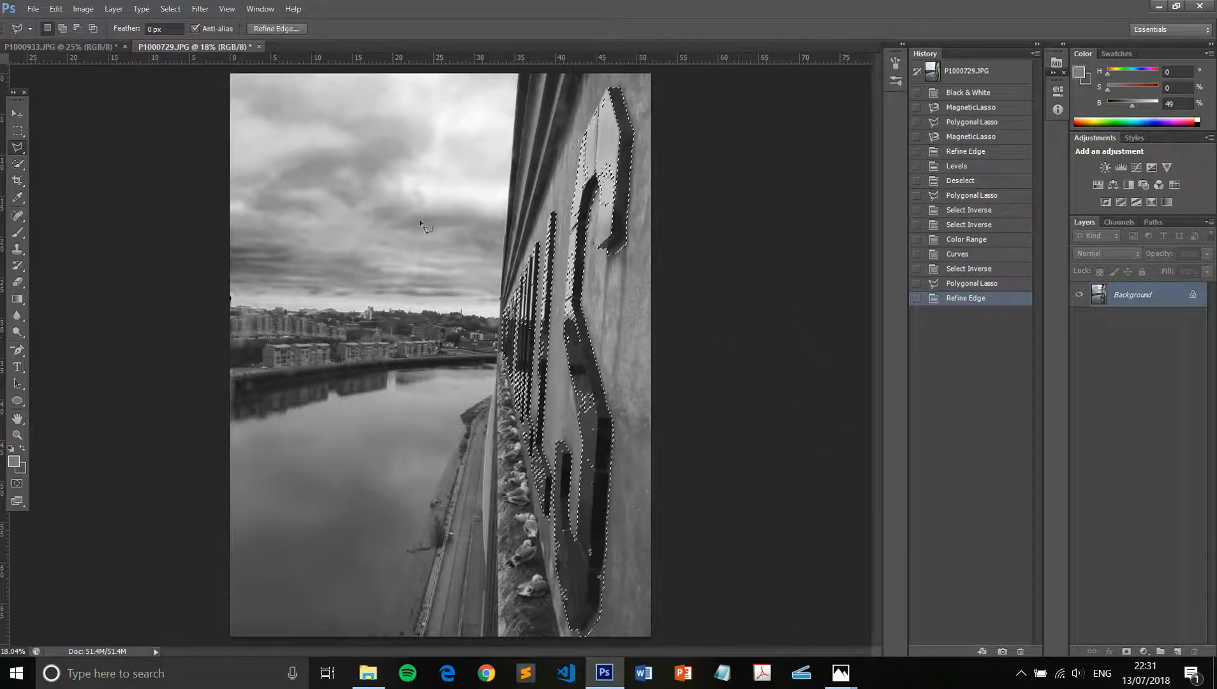
- Apply Brightness/Contrast to the selected lettering with brightness 44 and contrast 11, comparing it with the original in the preview
left_click(83, 8)
mouse_move(160, 48)
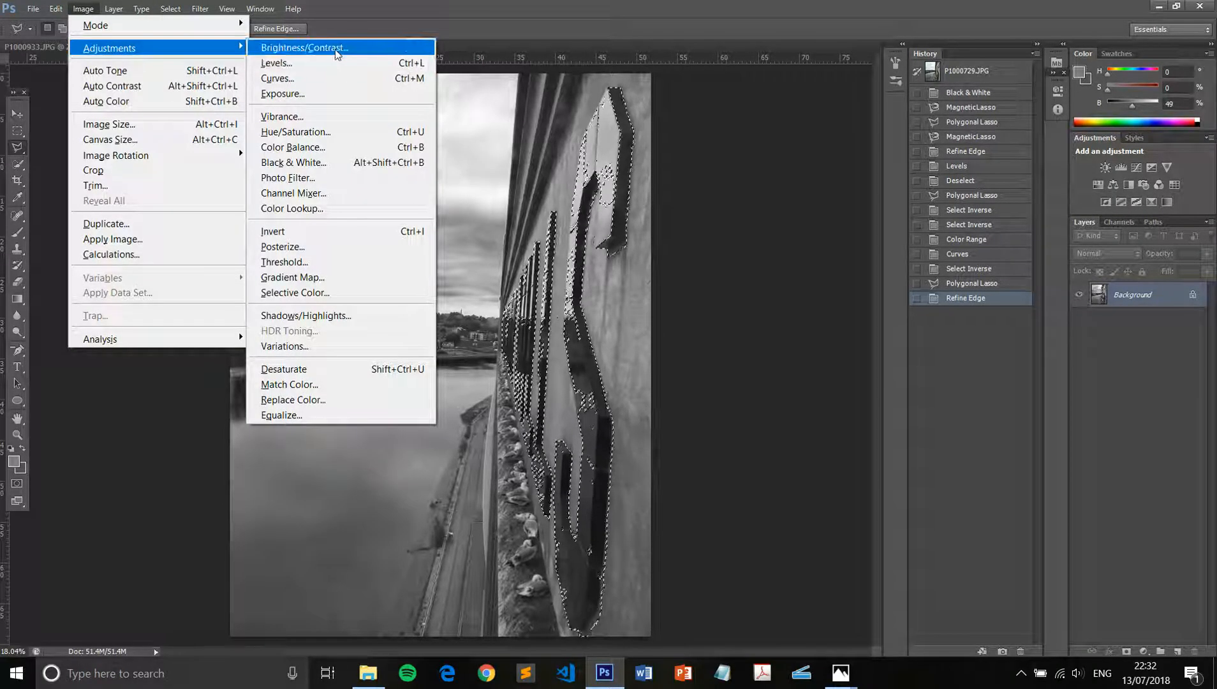
left_click(336, 50)
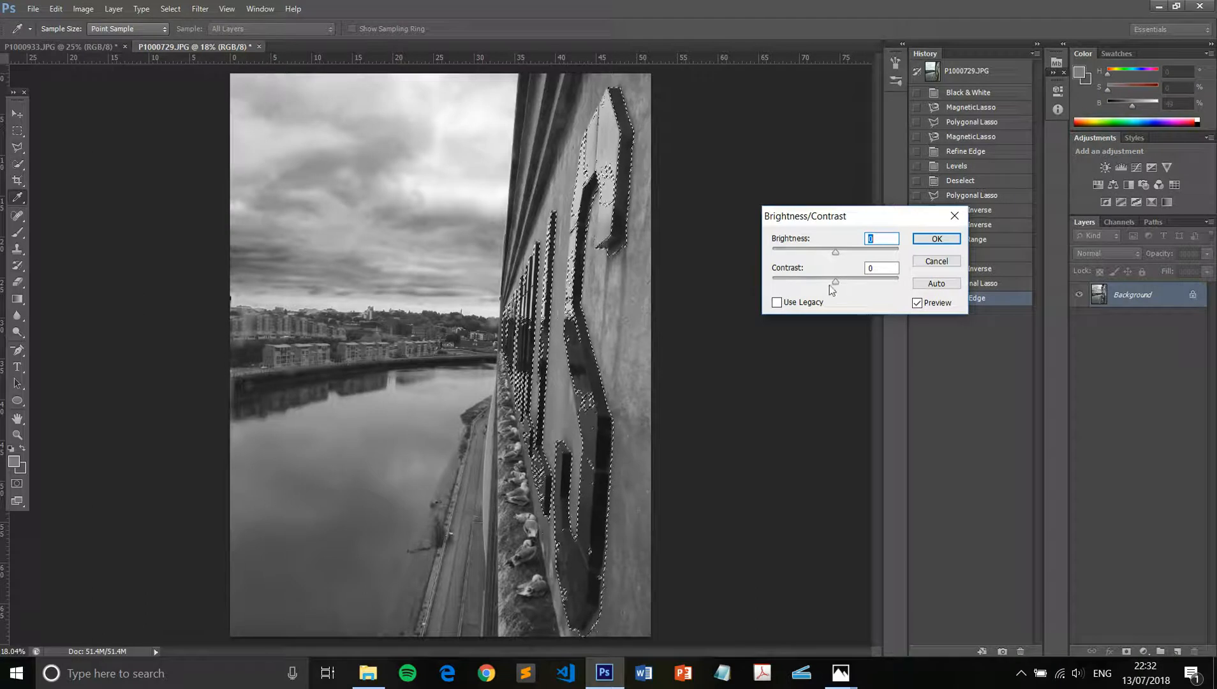
left_click_drag(835, 284, 915, 300)
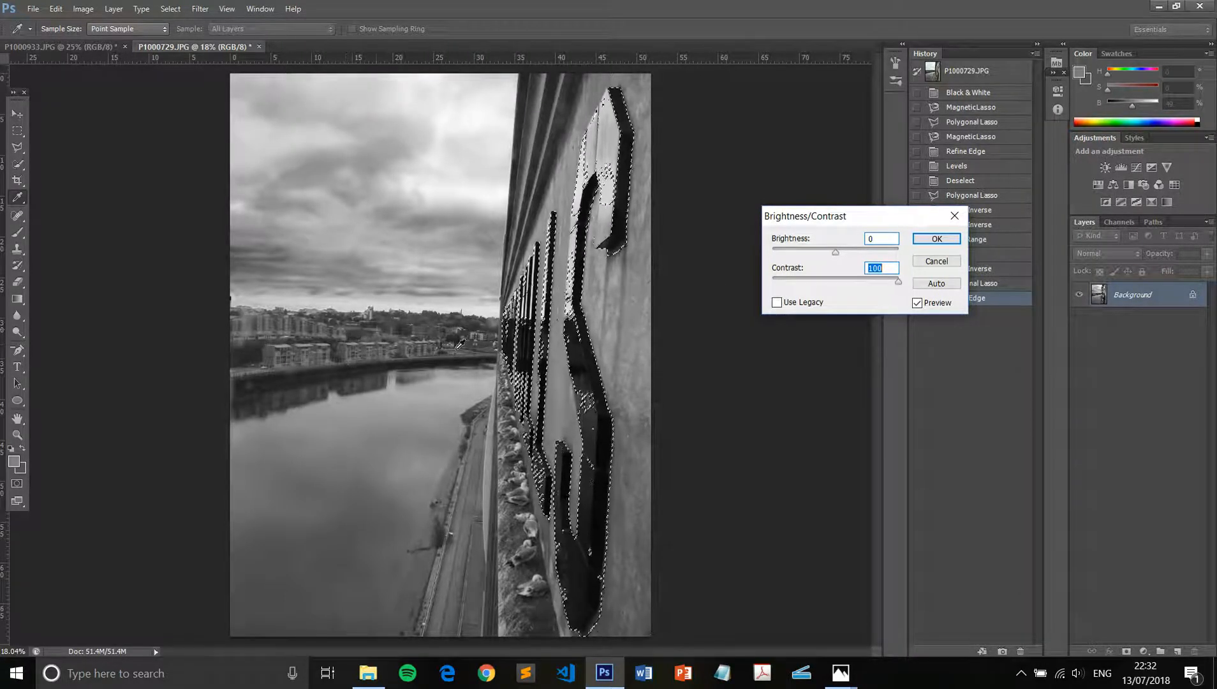
left_click_drag(898, 281, 843, 289)
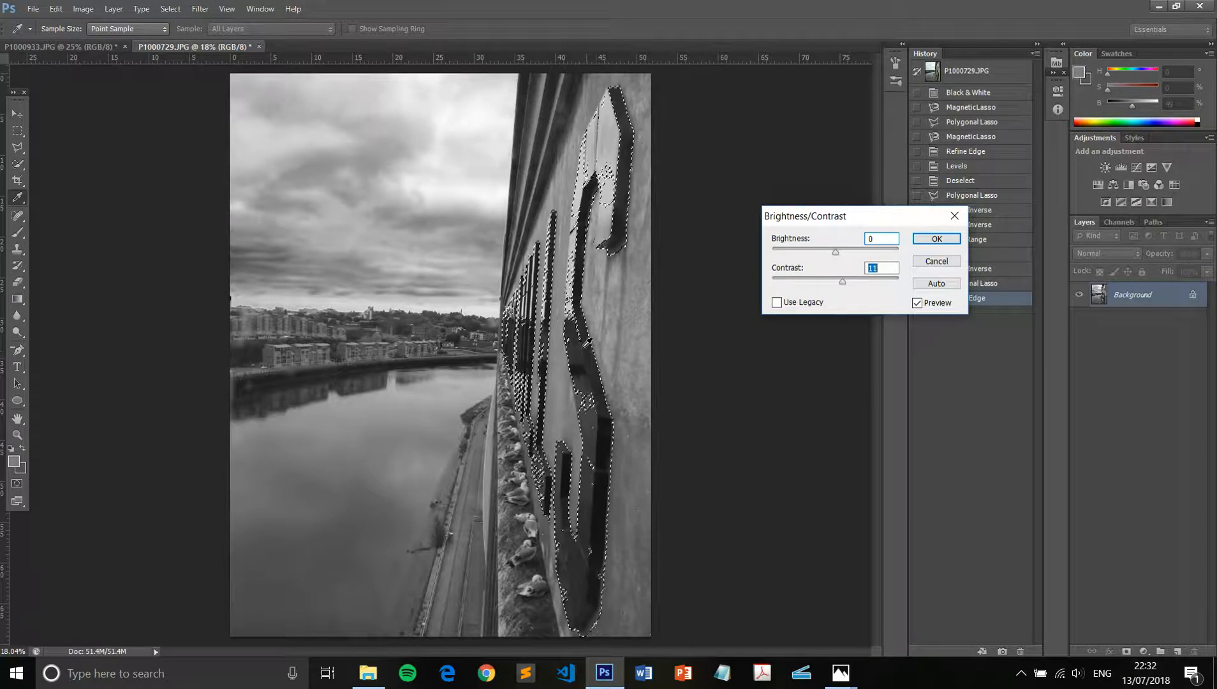
left_click_drag(835, 253, 849, 256)
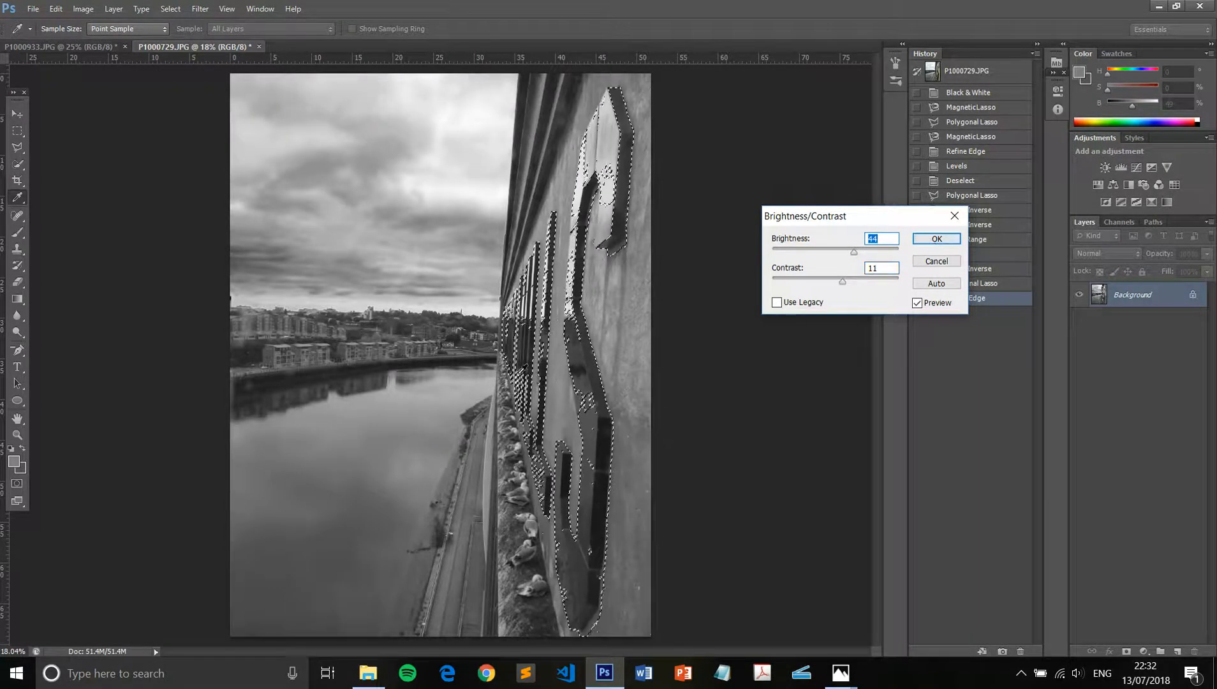
left_click(937, 246)
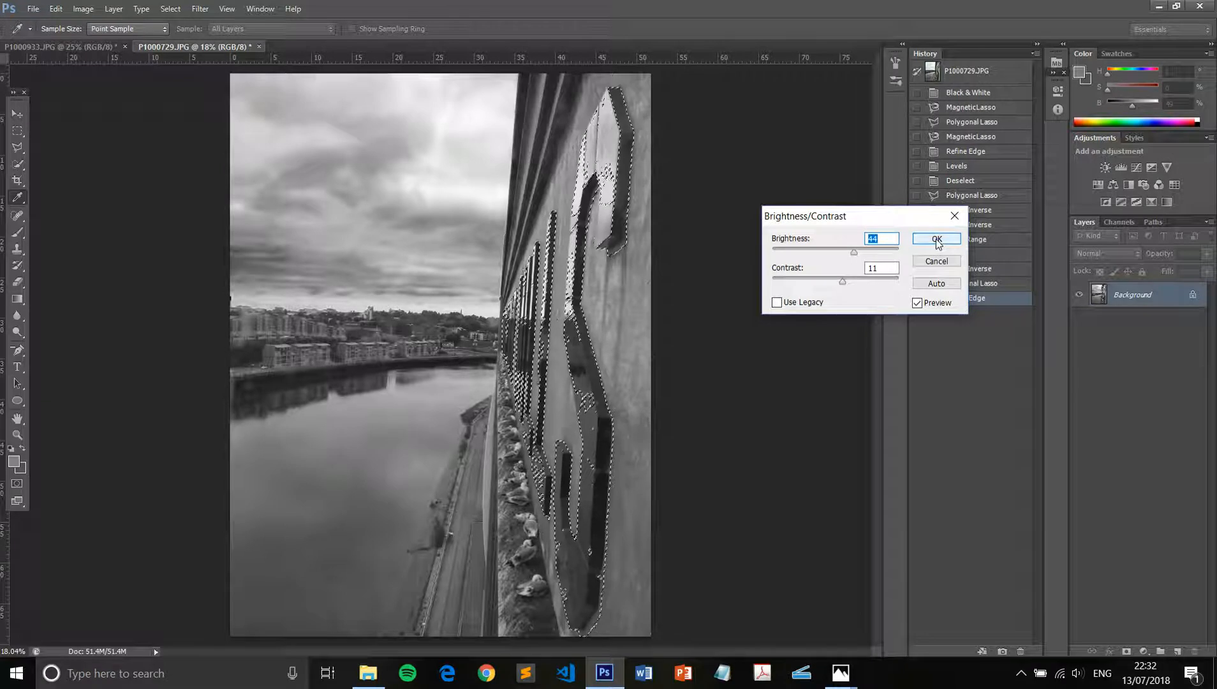
left_click(918, 303)
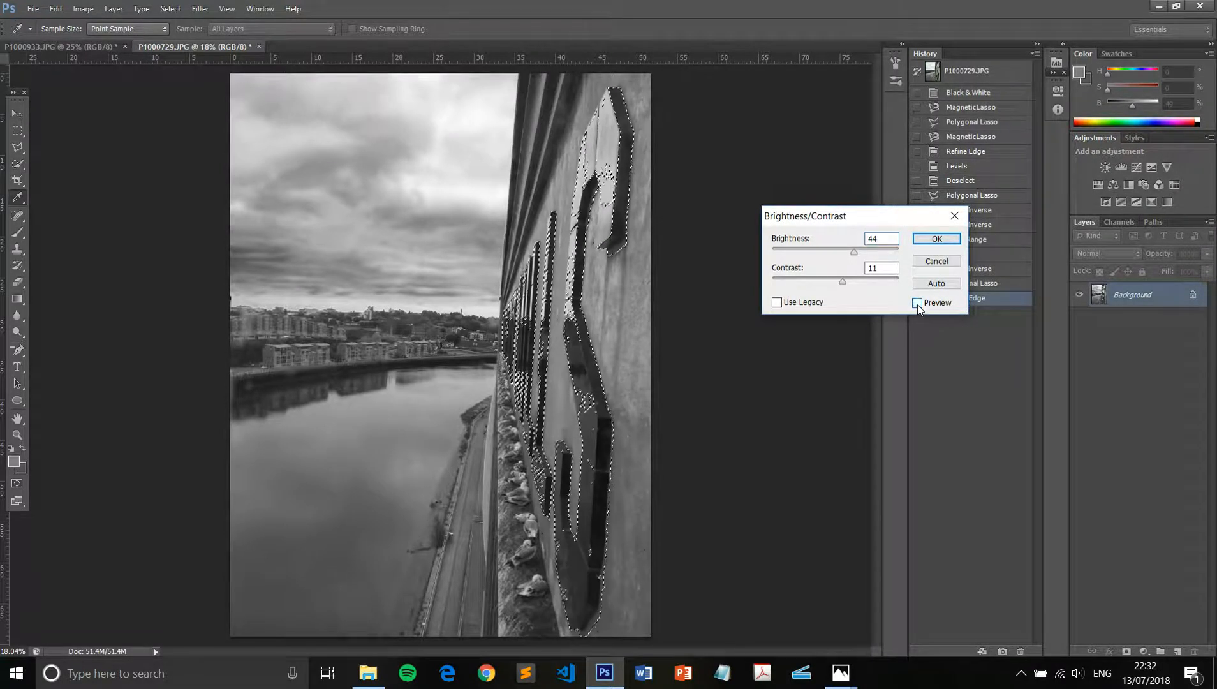
left_click(917, 304)
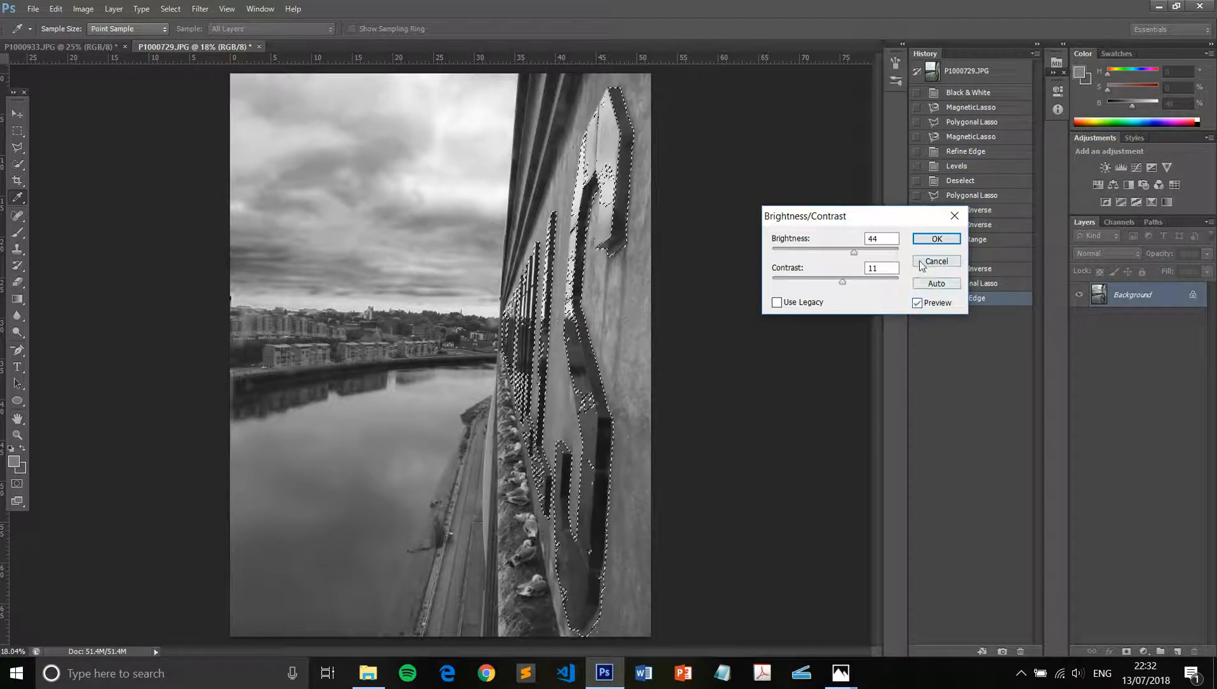
left_click(936, 239)
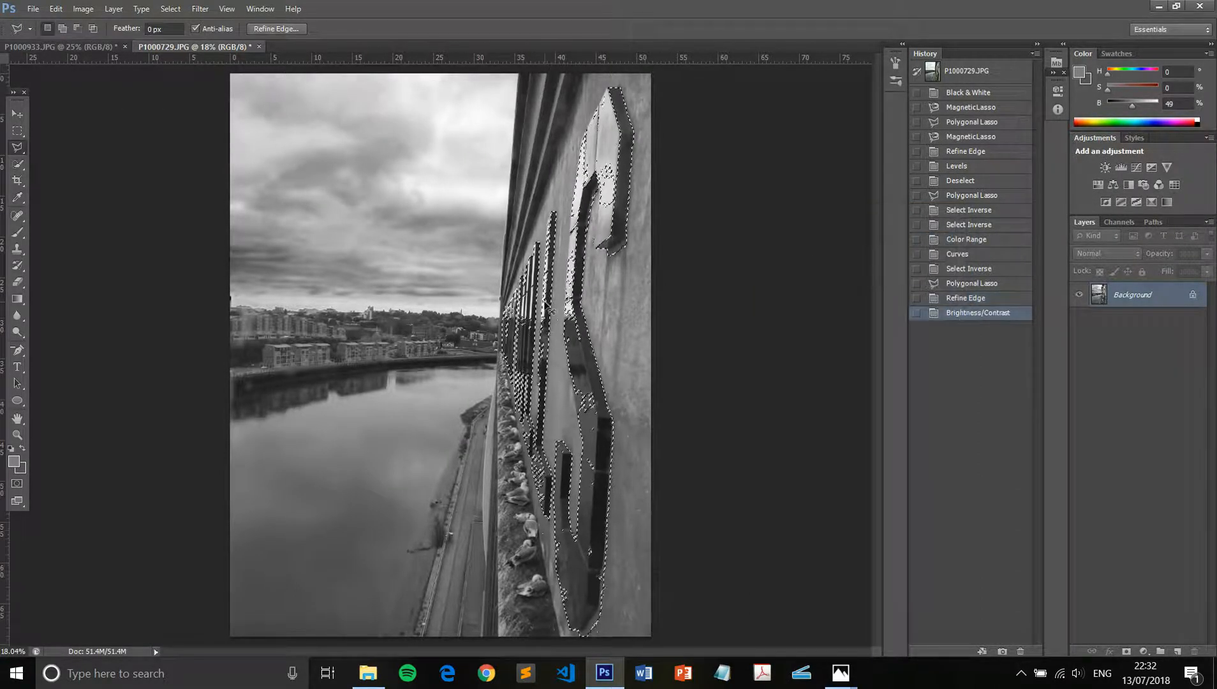
- Deepen the lettering's shadows with a Levels adjustment using a black input level of 18, and clear the selection
key("ctrl+d")
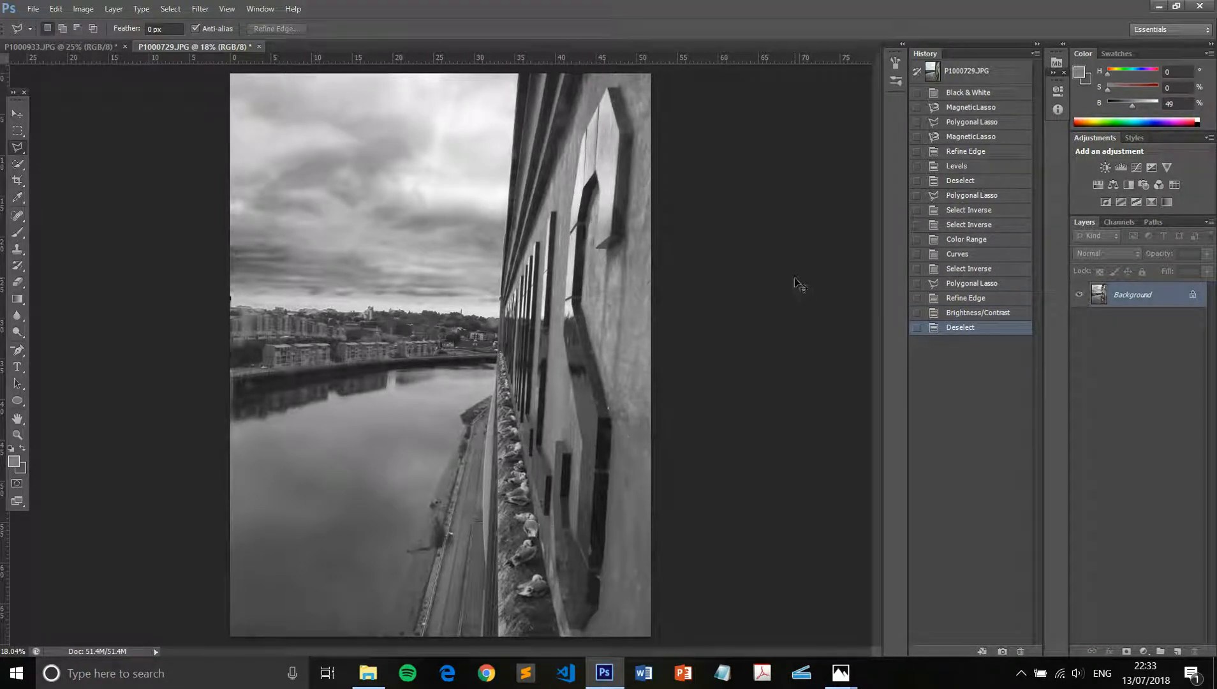
key("ctrl+z")
key("ctrl+l")
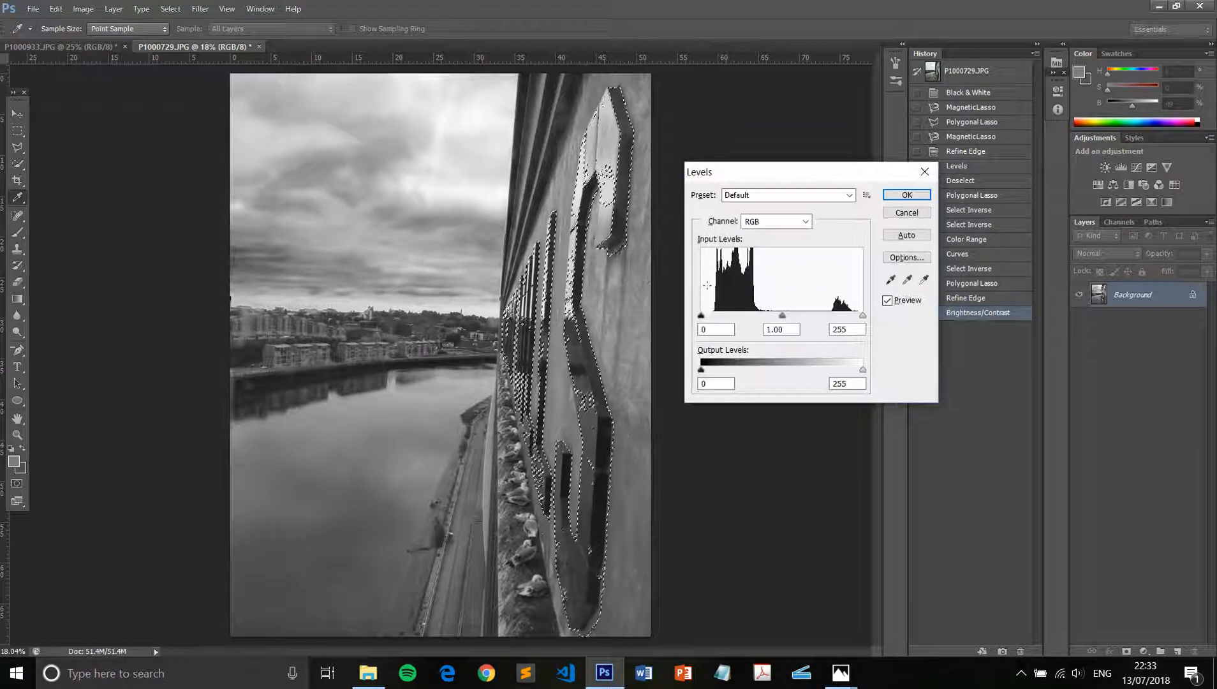
left_click_drag(701, 315, 713, 317)
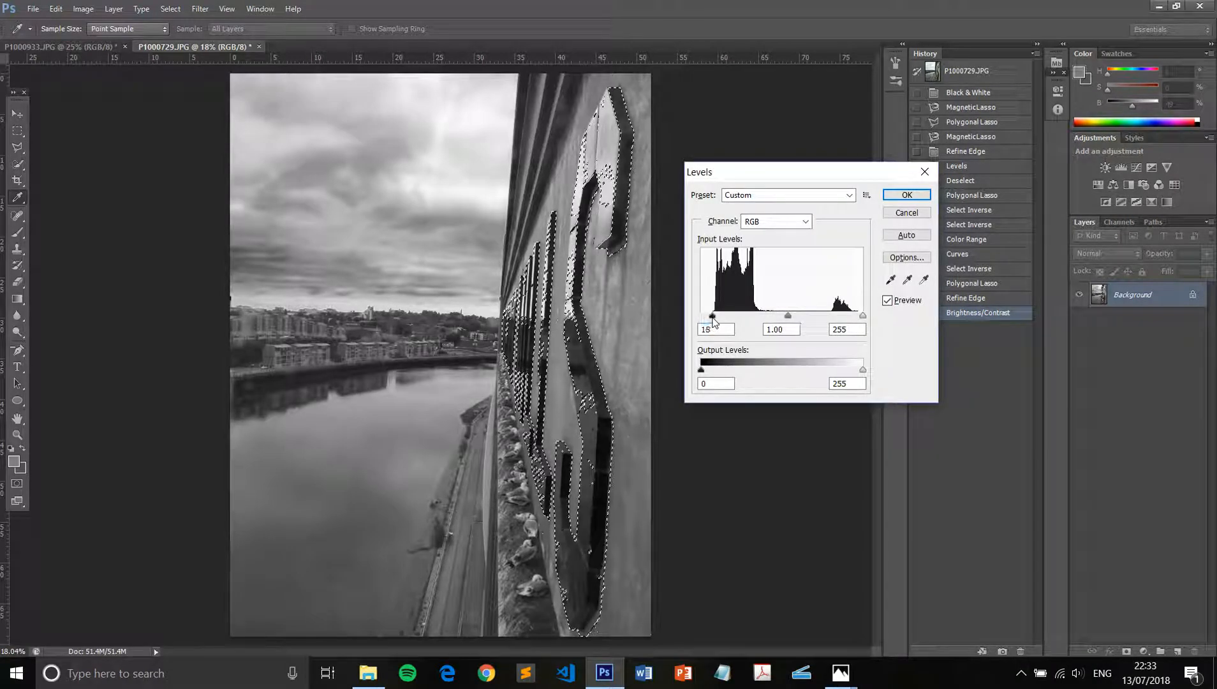
left_click(897, 199)
key("ctrl+d")
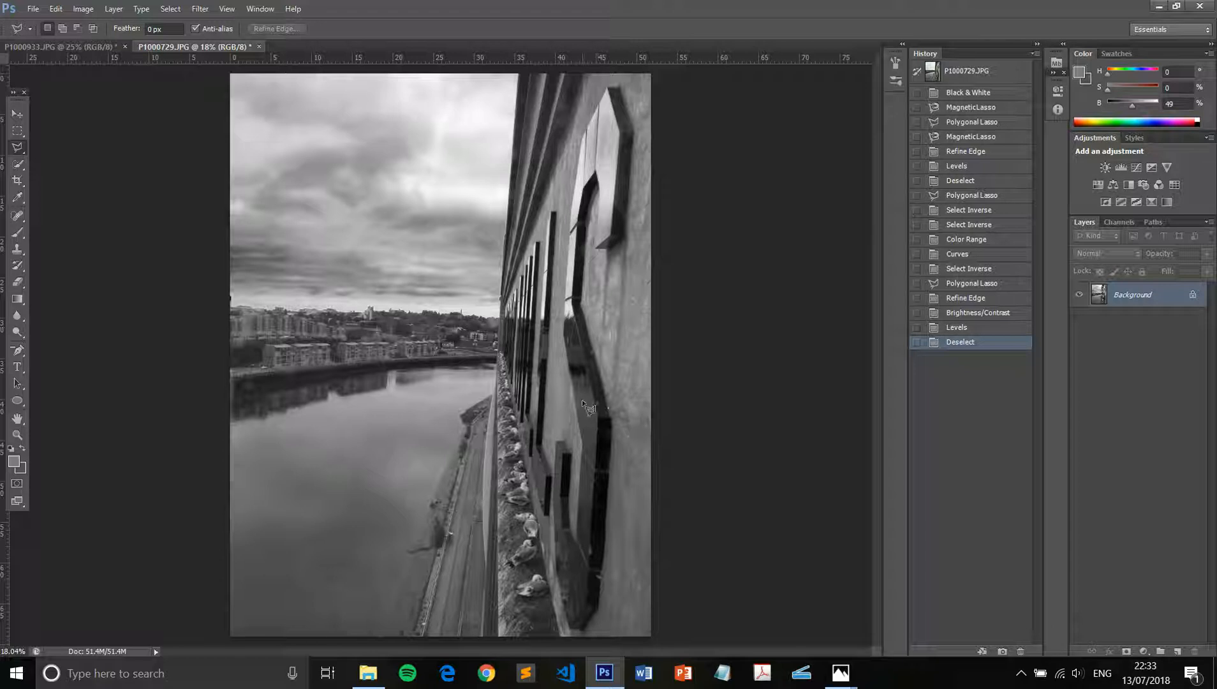
- Outline the narrow ledge with the birds using the Polygonal Lasso, from its far tip to just past the photo's lower edge
left_click(501, 352)
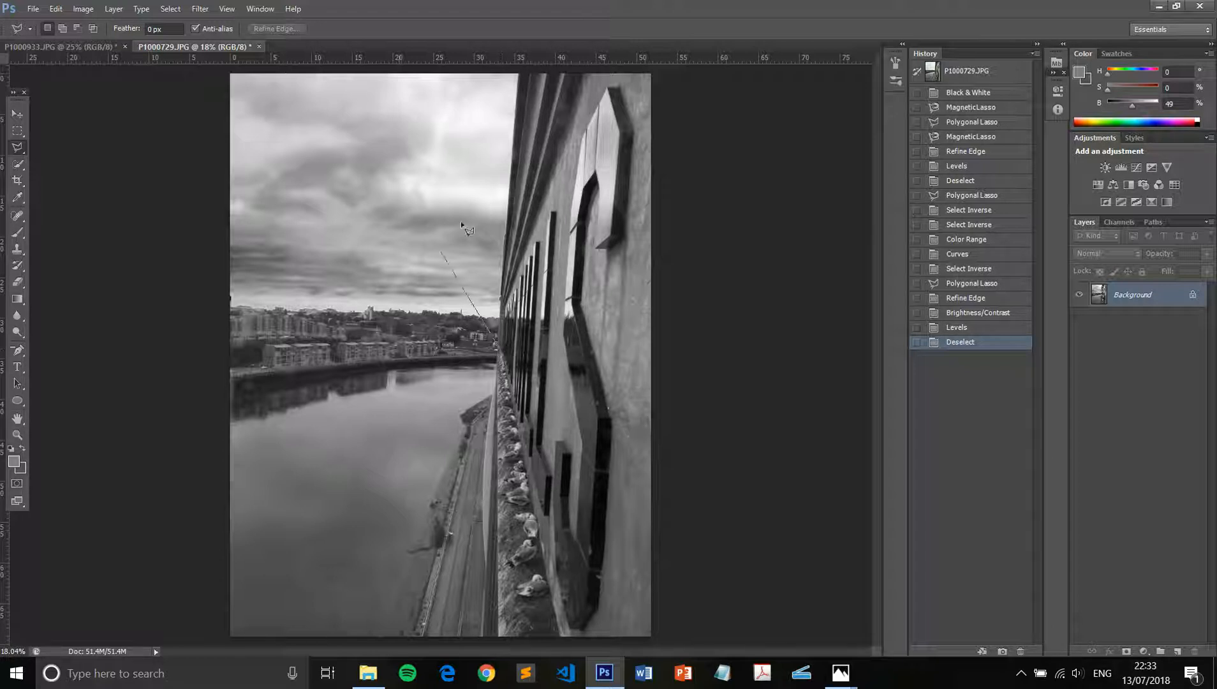
left_click(564, 640)
left_click(494, 641)
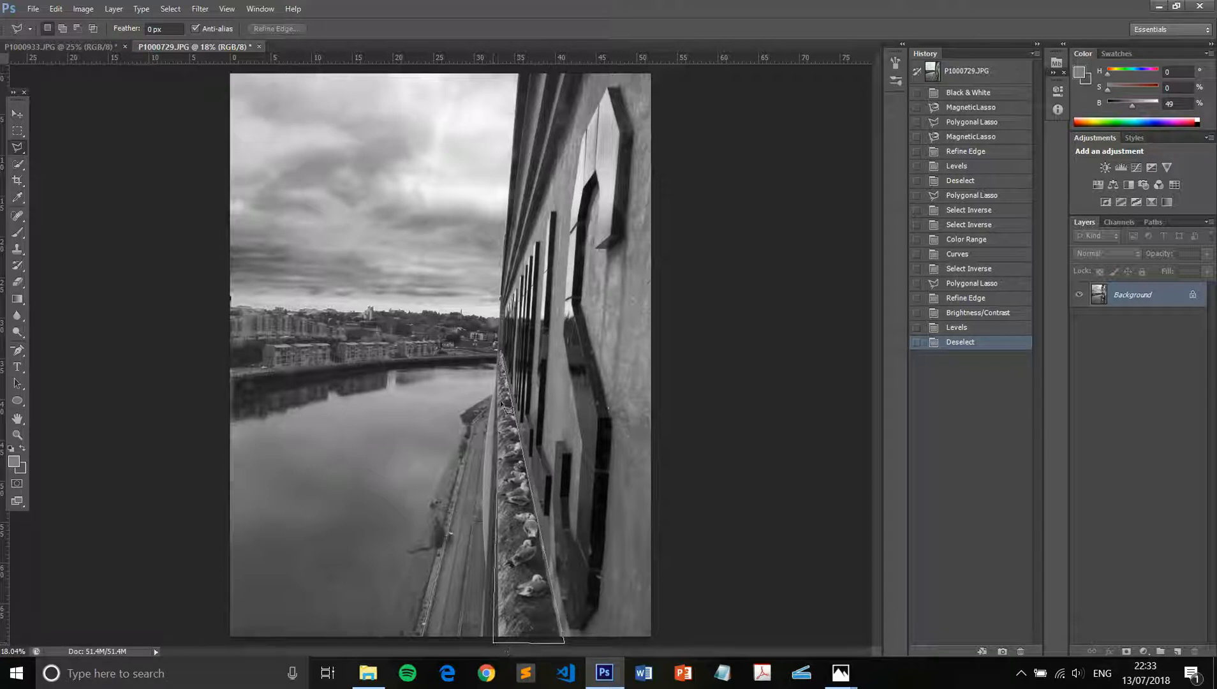
left_click(501, 352)
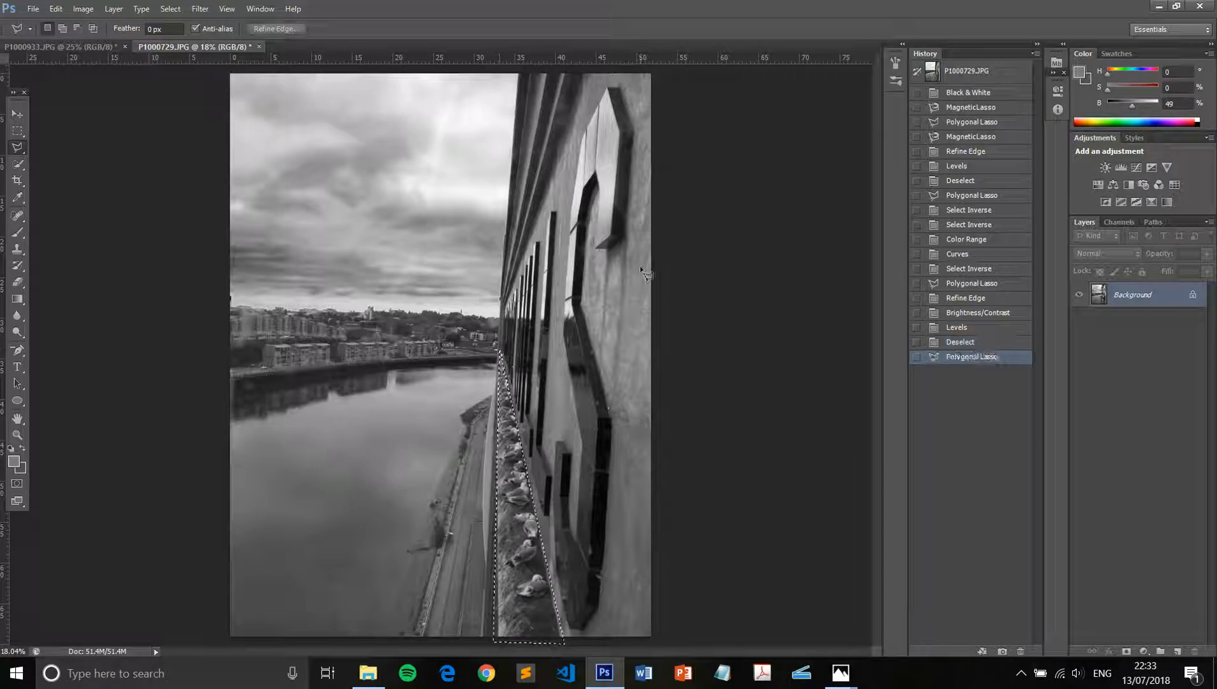
- Try feathering the ledge selection by about 37 px in Refine Edge, and return to the unfeathered selection in the history
left_click(269, 30)
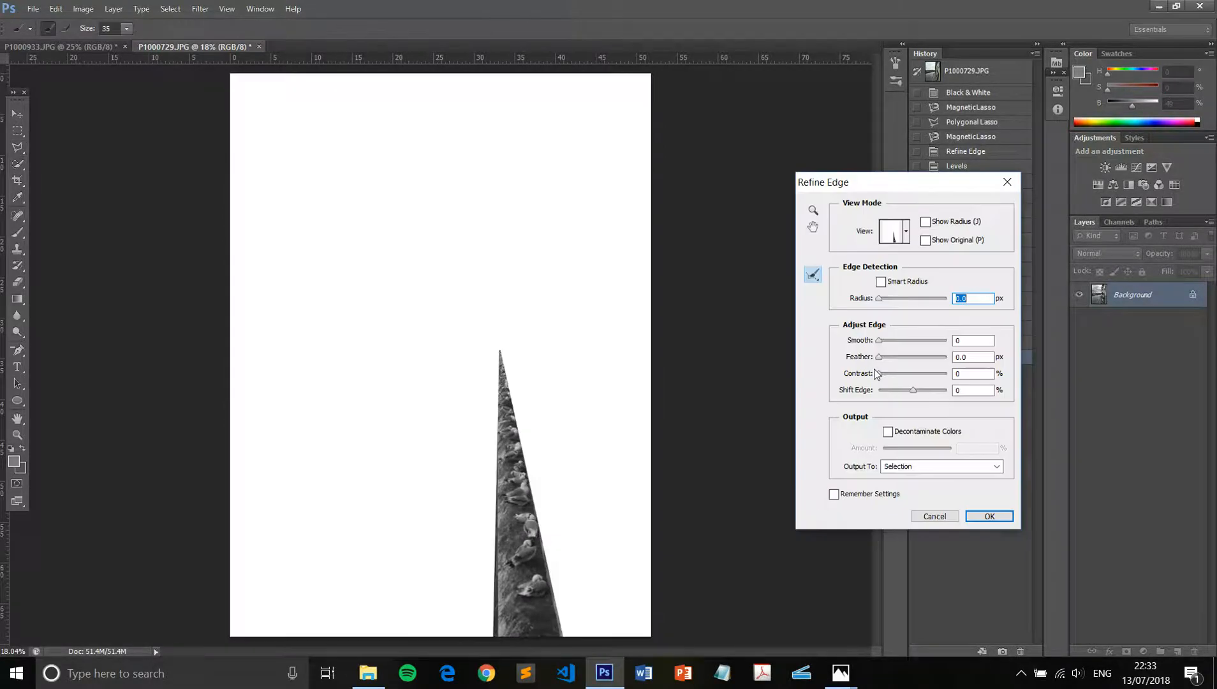
left_click_drag(881, 357, 920, 360)
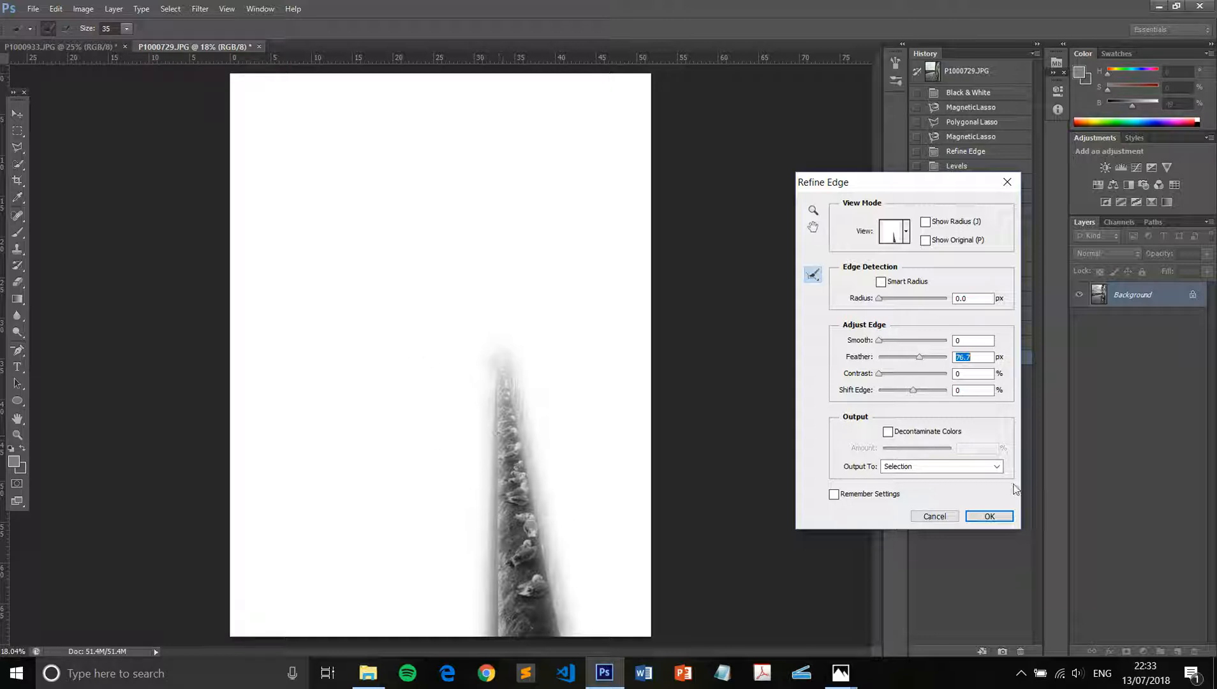
left_click(990, 517)
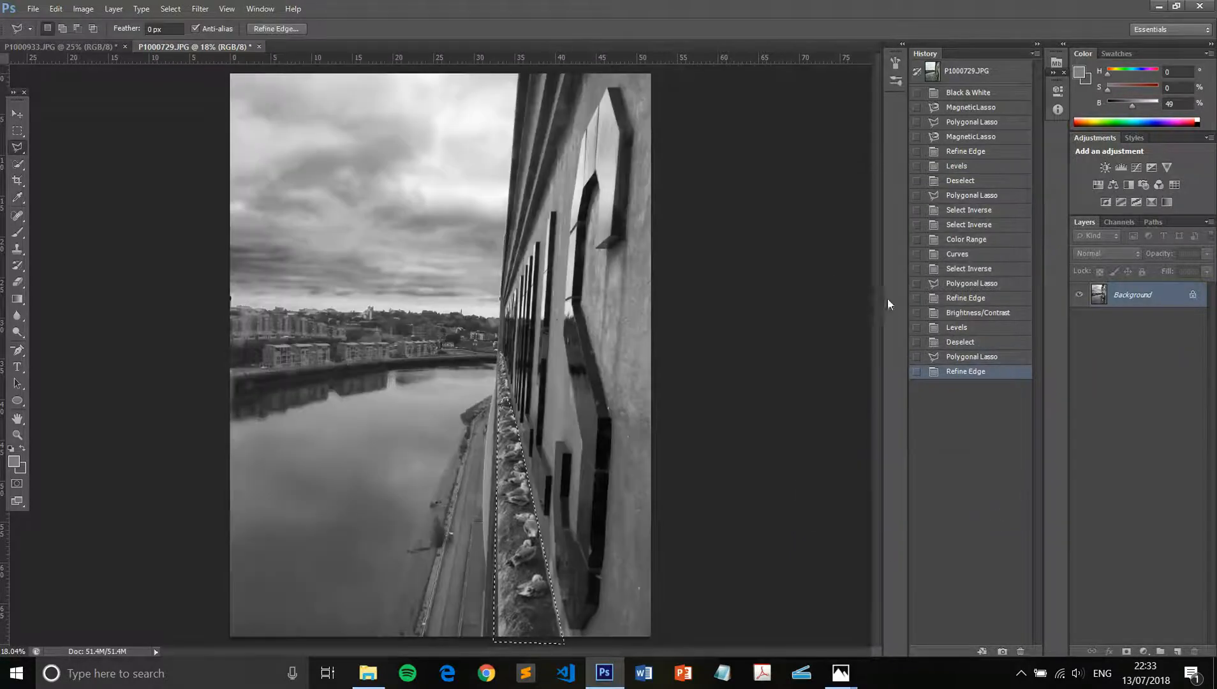
left_click(970, 358)
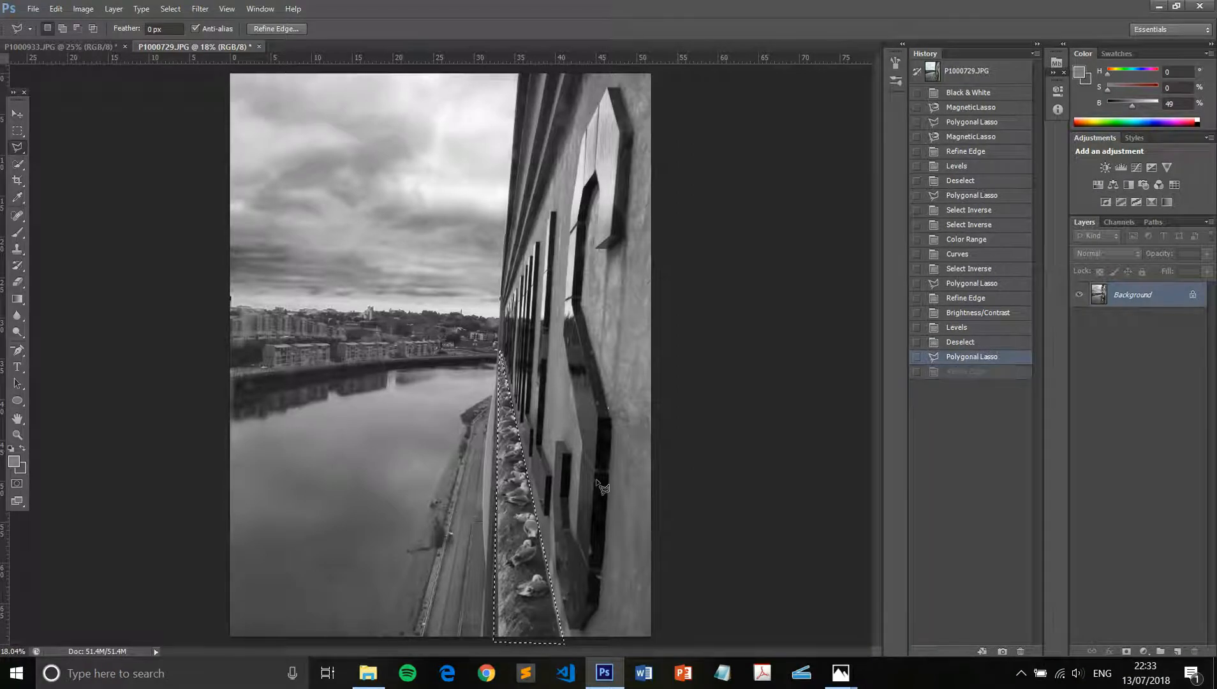
- Try darkening the ledge with a Levels output white of 127, inspect its edges up close, and revert to the plain ledge selection
key("ctrl+l")
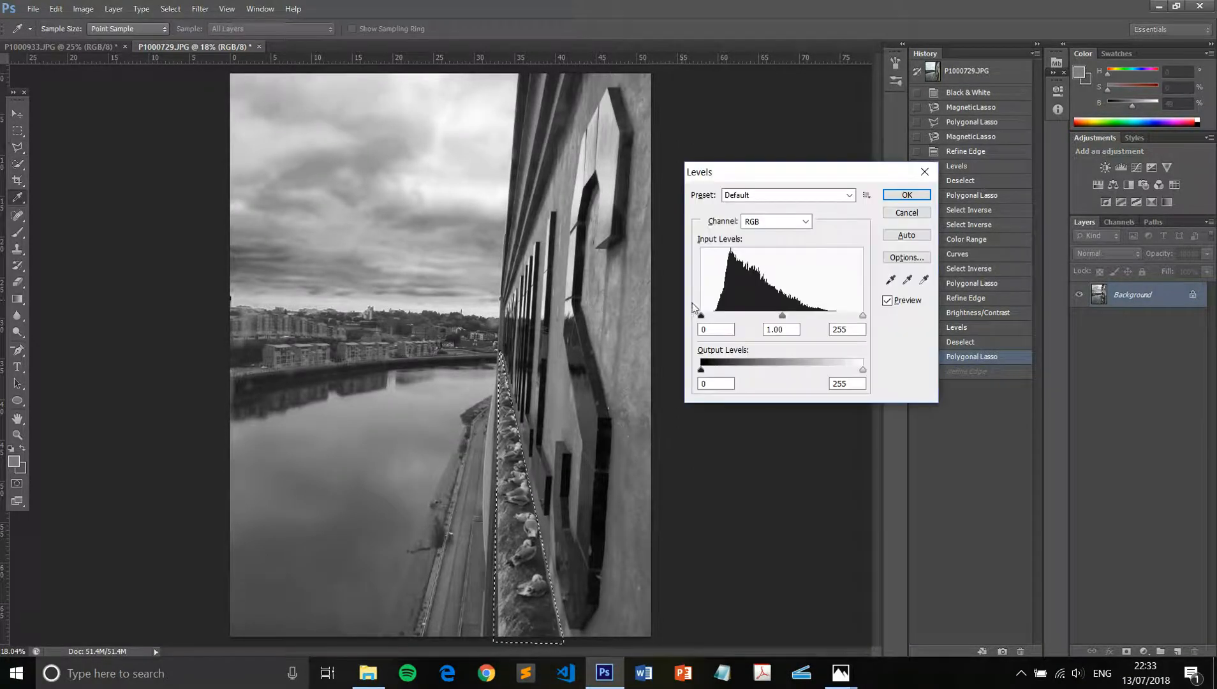
left_click_drag(863, 369, 776, 370)
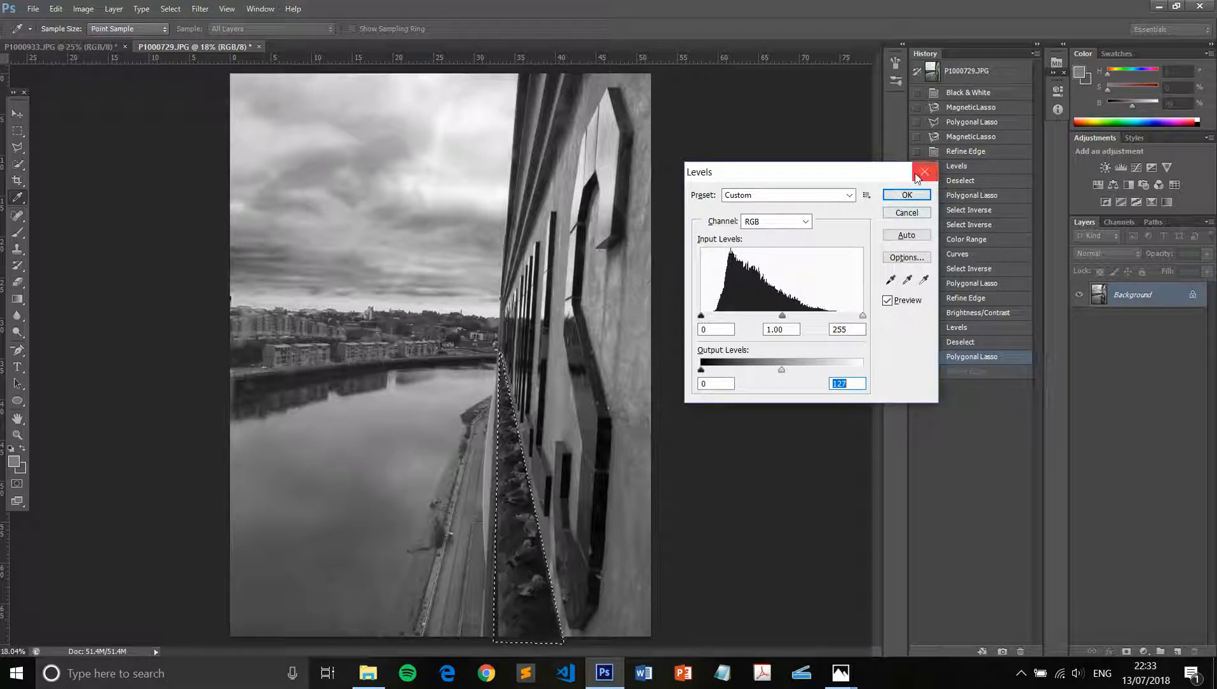
left_click(906, 195)
key("ctrl+d")
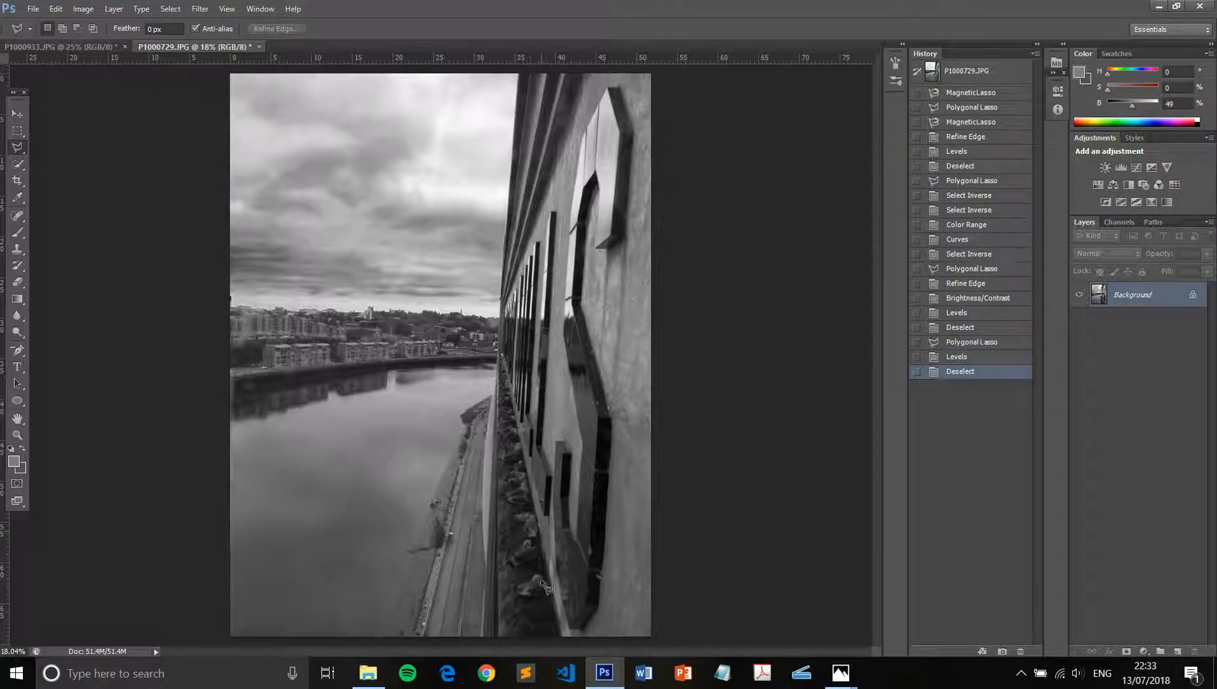
key("ctrl+plus")
key("ctrl+plus")
key("ctrl+plus")
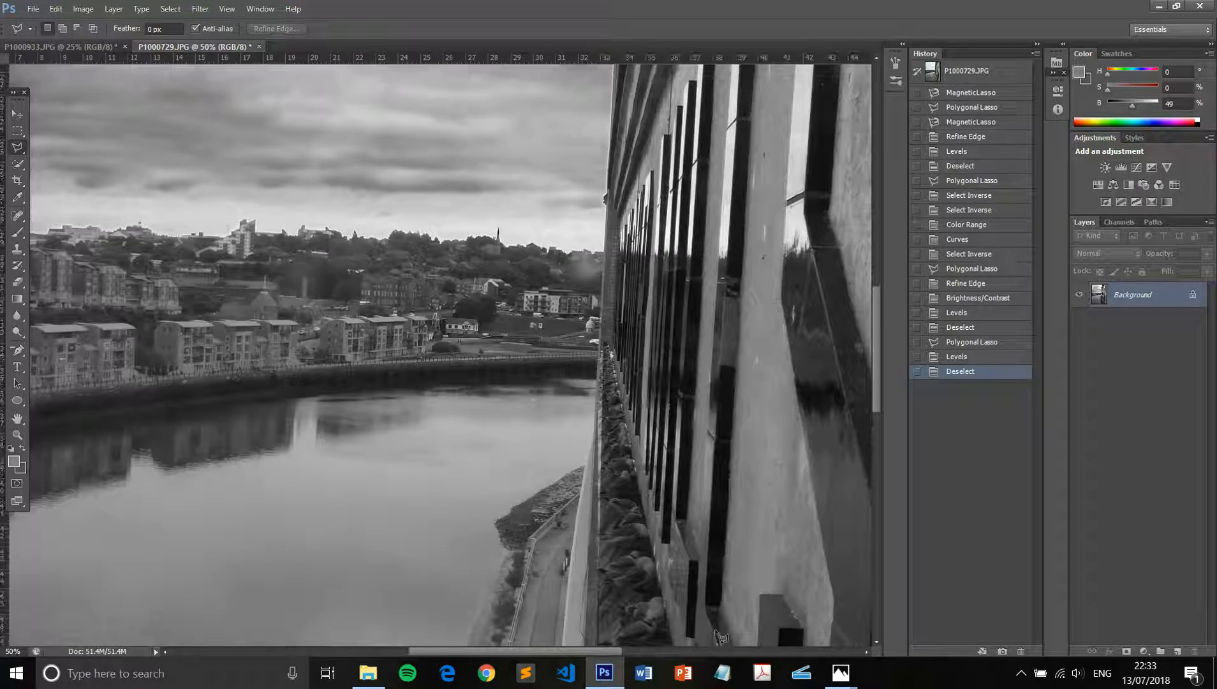
left_click(964, 357)
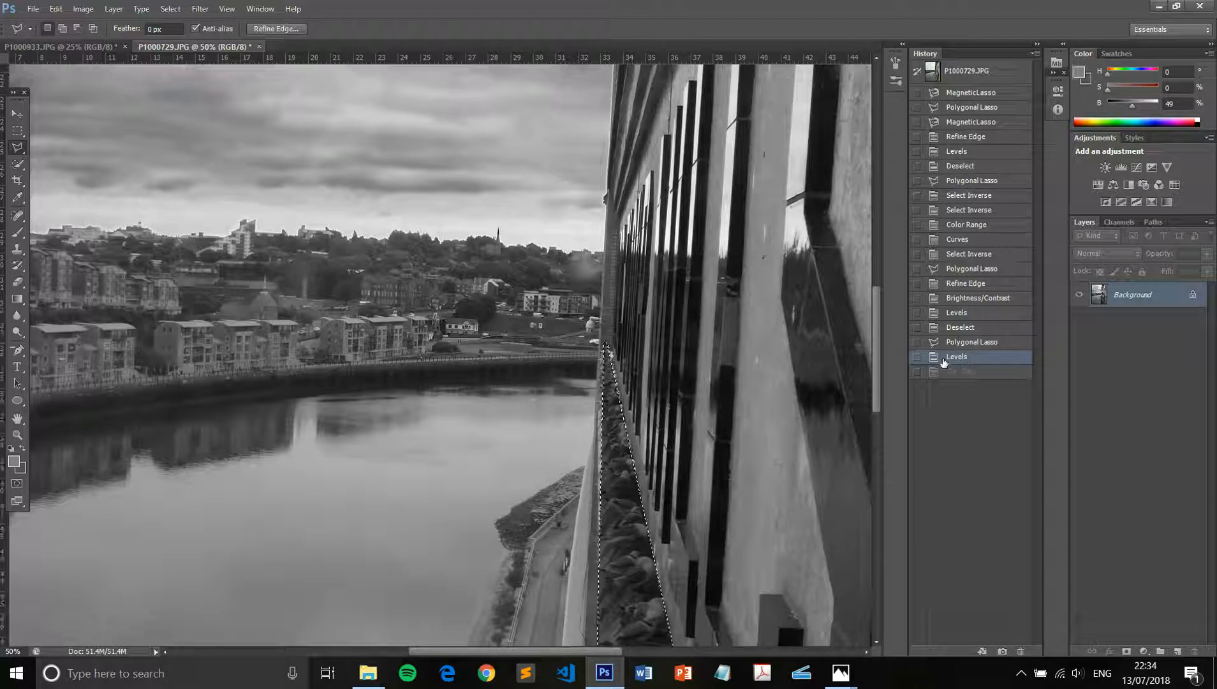
left_click(957, 344)
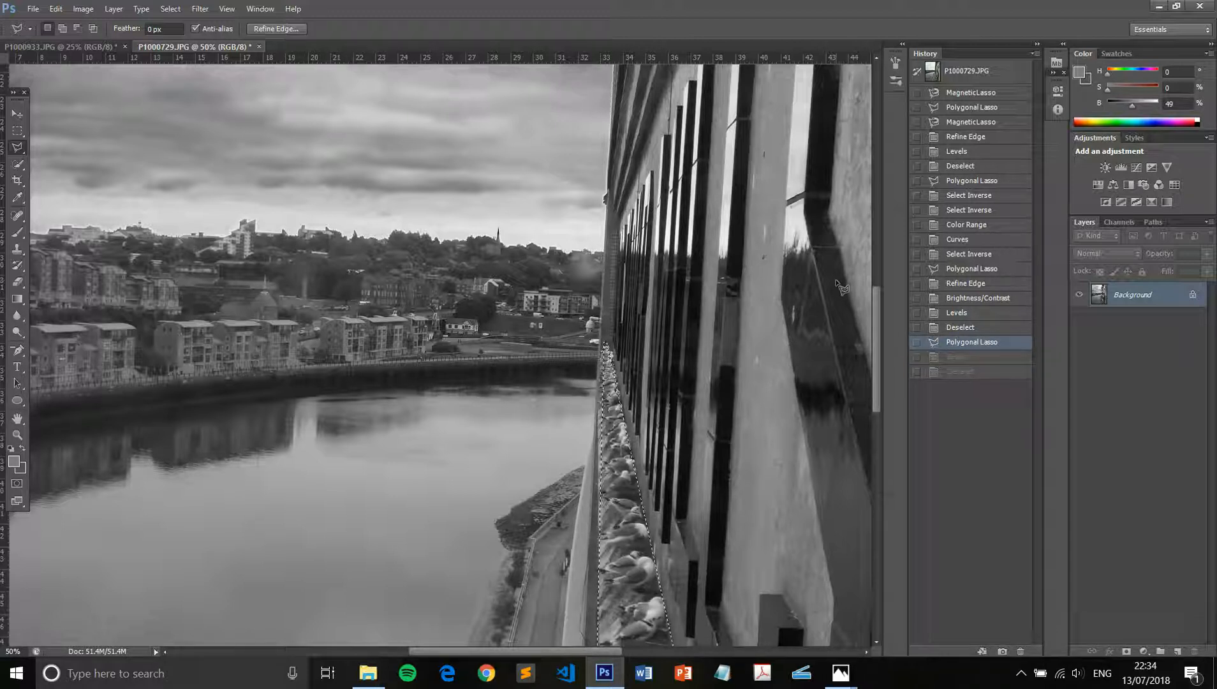
- Soften the ledge selection's edges in Refine Edge with a feather slightly over 20 px
left_click(292, 28)
left_click(905, 359)
left_click_drag(905, 357, 913, 357)
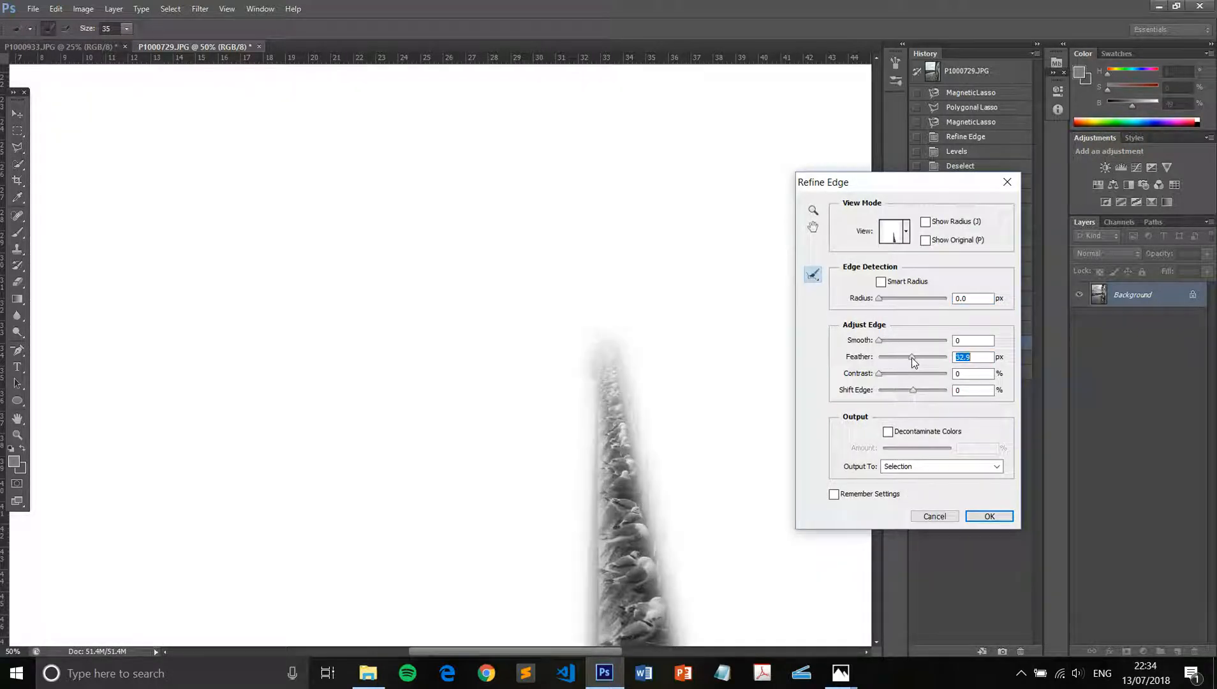
left_click(991, 515)
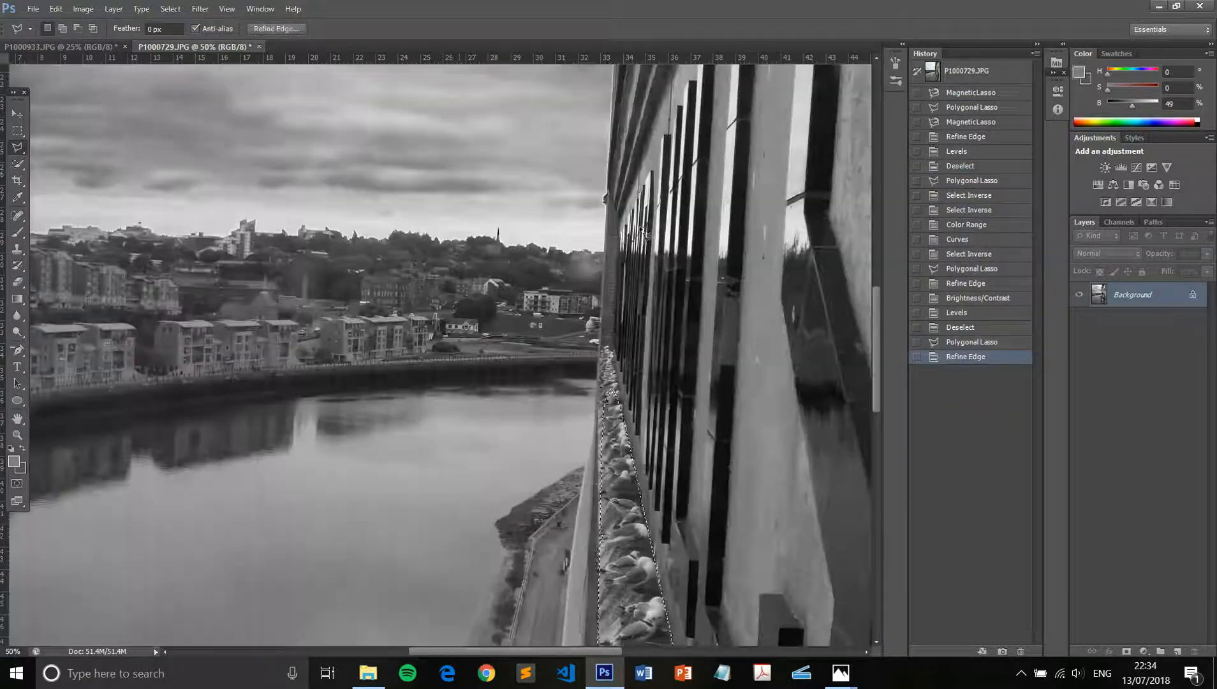
- Strengthen the ledge's contrast in Levels with an input black of 37 and a slightly lowered input white, and clear the selection
key("ctrl+l")
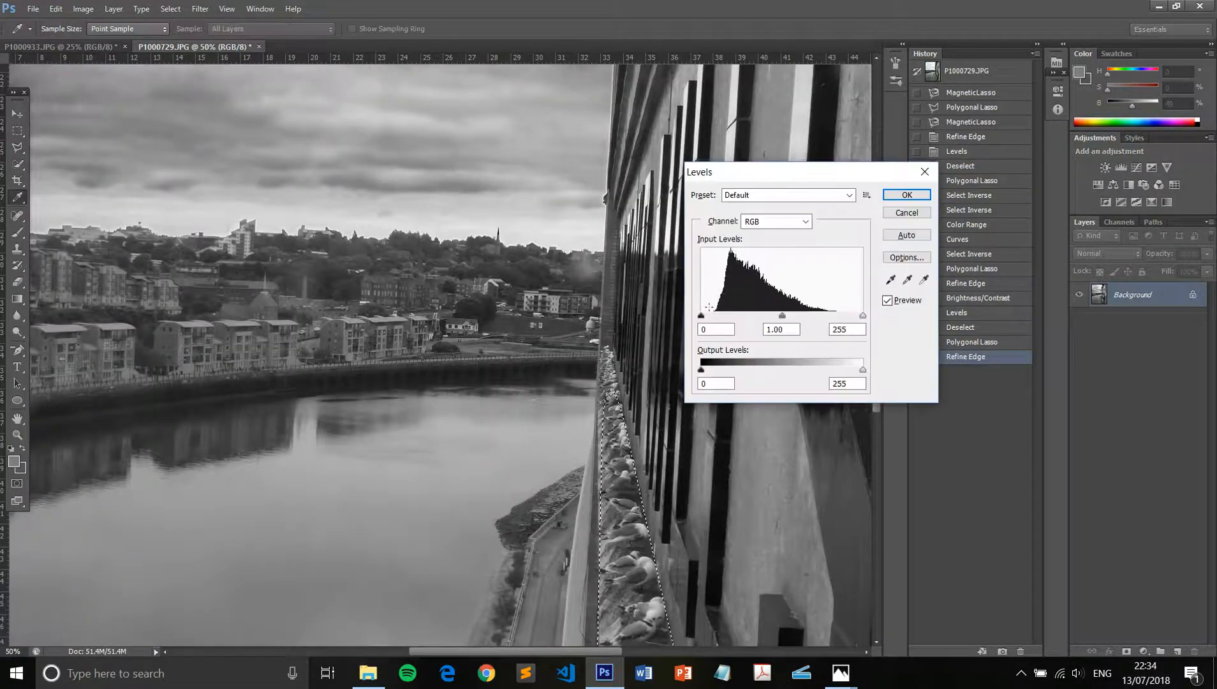
left_click_drag(703, 322, 725, 326)
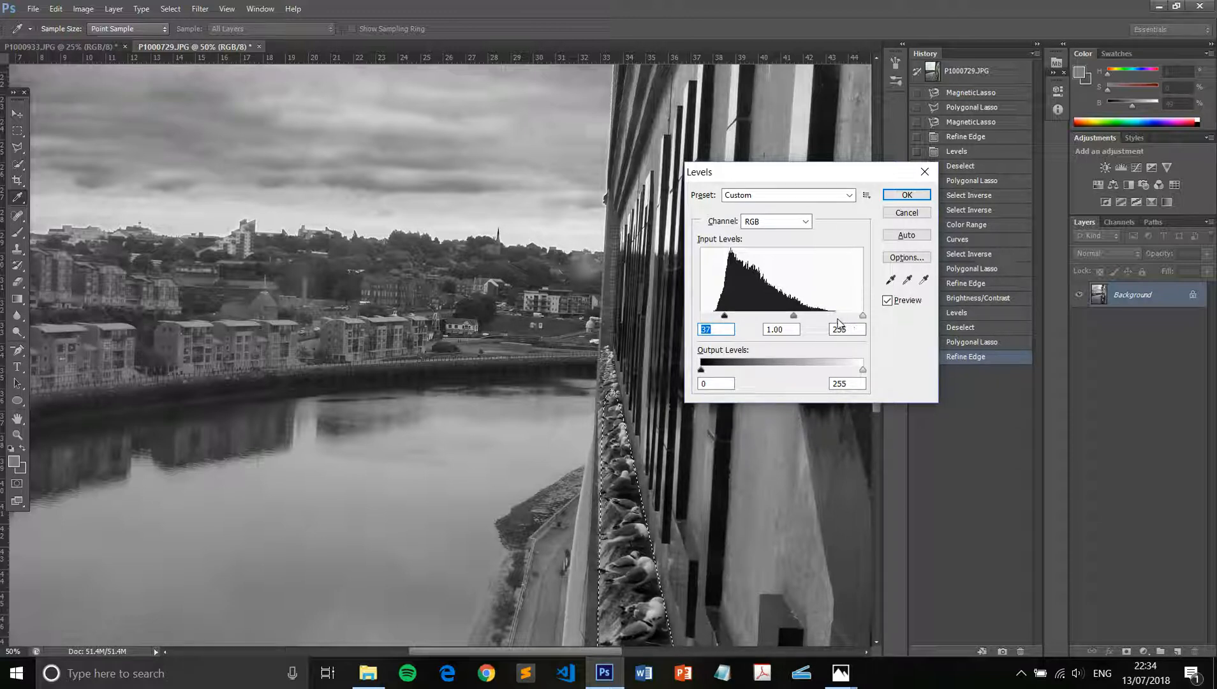
left_click_drag(862, 315, 841, 317)
left_click(898, 196)
key("ctrl+d")
key("ctrl+0")
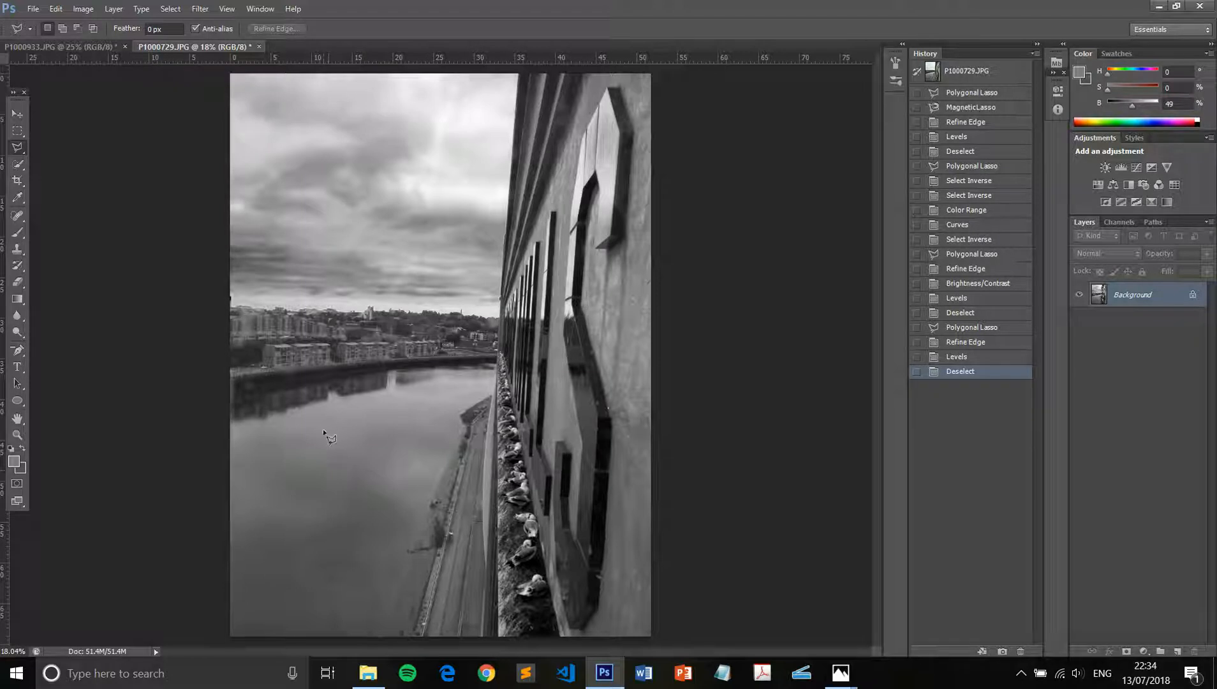
- Try the Quick Selection tool on the river and on the sky, clearing each trial selection
left_click(18, 165)
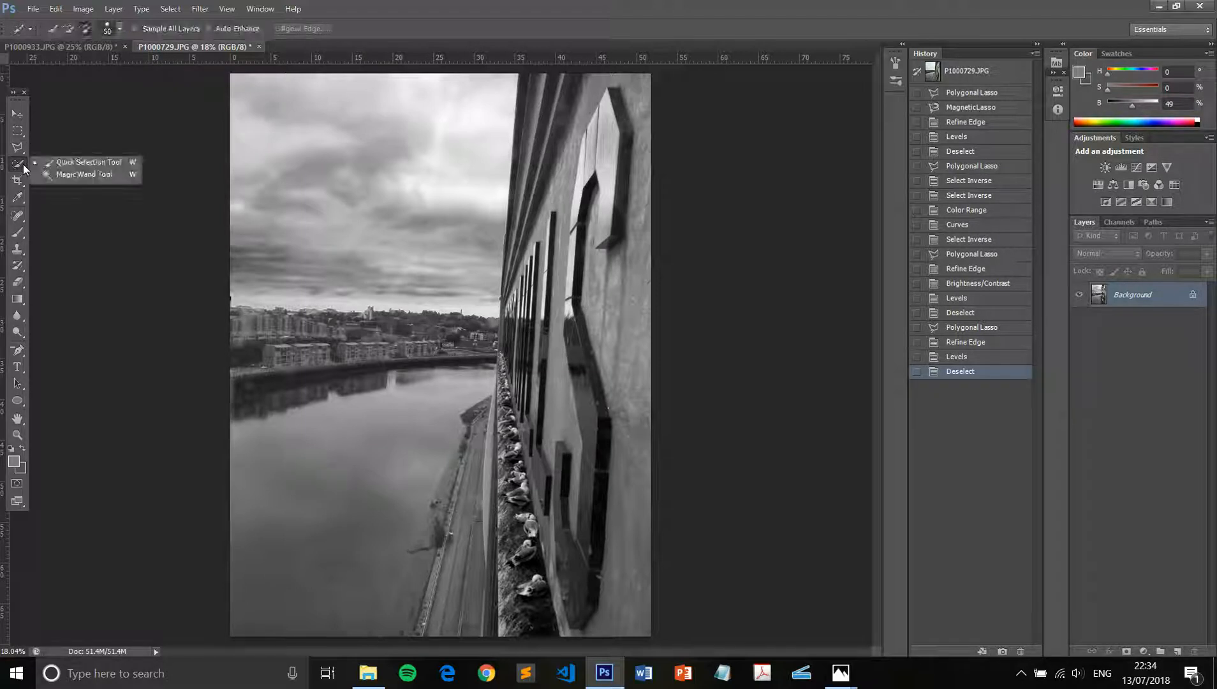
left_click(84, 162)
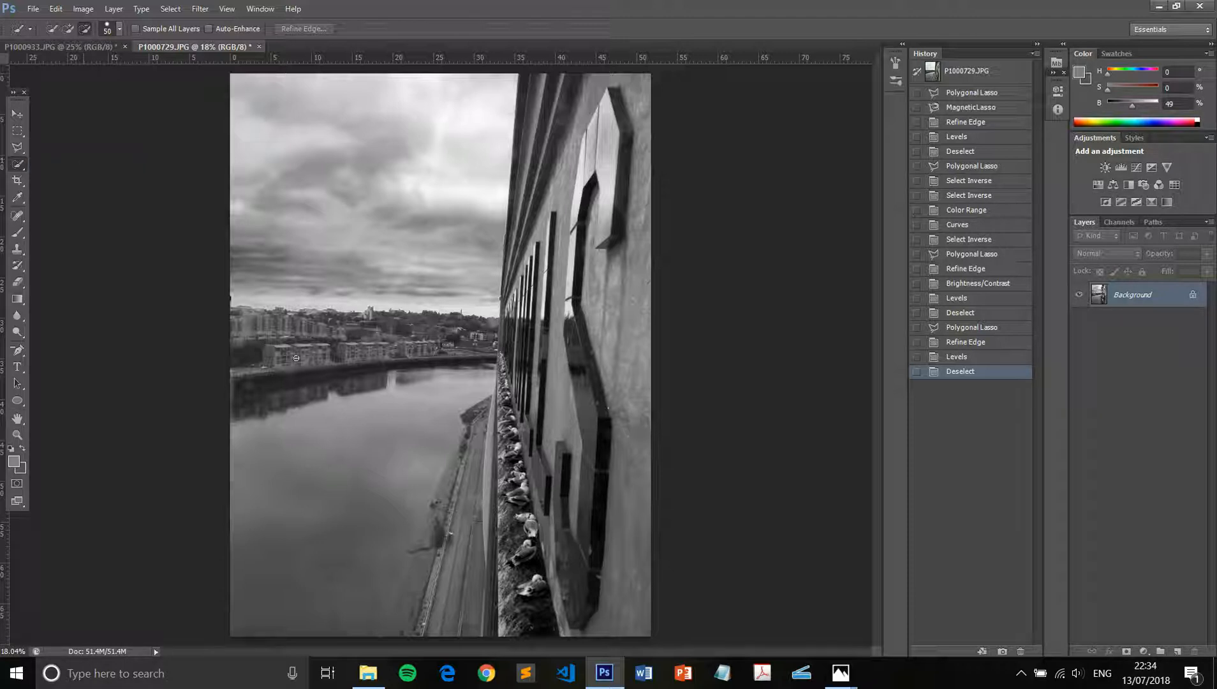
left_click(68, 28)
mouse_move(319, 574)
left_mouse_down()
mouse_move(343, 504)
mouse_move(390, 546)
mouse_move(396, 470)
mouse_move(310, 369)
mouse_move(308, 342)
mouse_move(424, 345)
mouse_move(390, 386)
left_mouse_up()
key("ctrl+d")
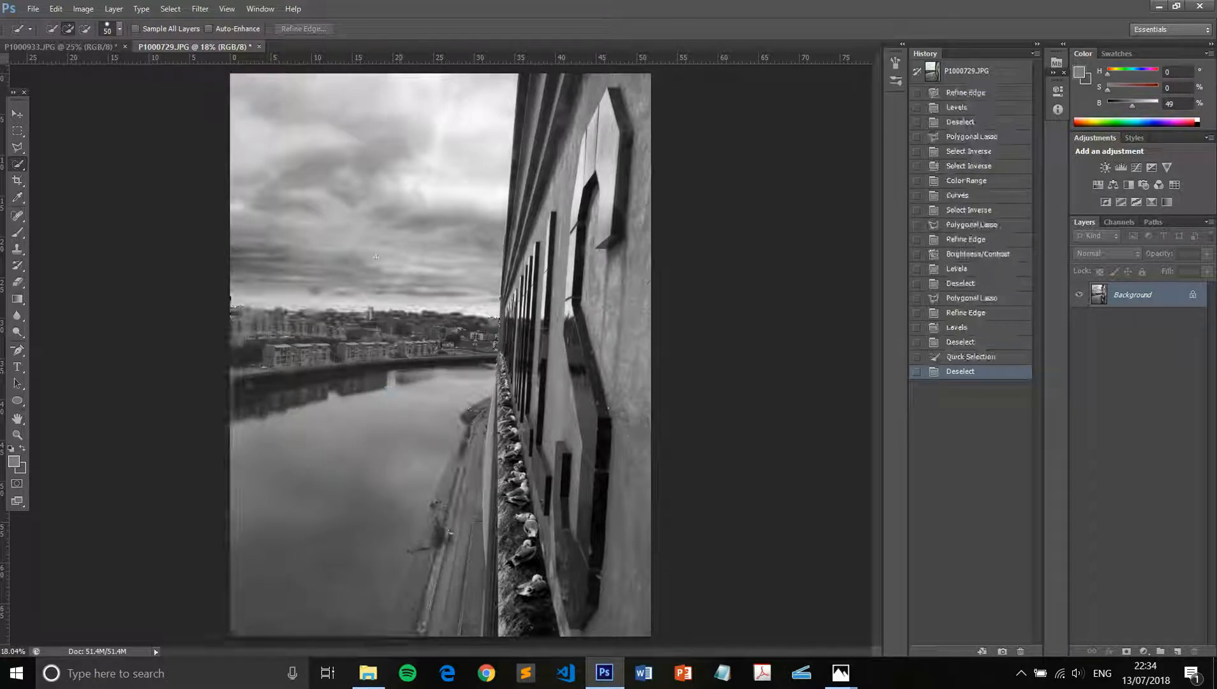
mouse_move(315, 293)
left_mouse_down()
mouse_move(318, 319)
mouse_move(281, 350)
left_mouse_up()
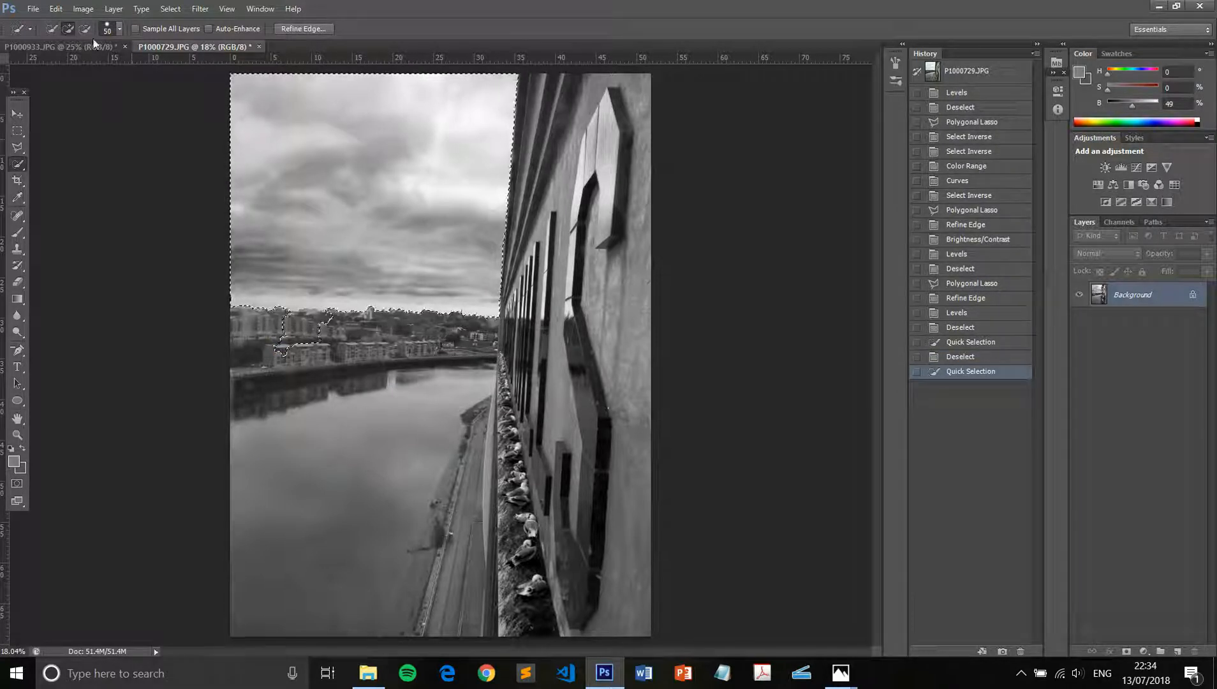
left_click_drag(312, 266, 382, 220)
key("ctrl+d")
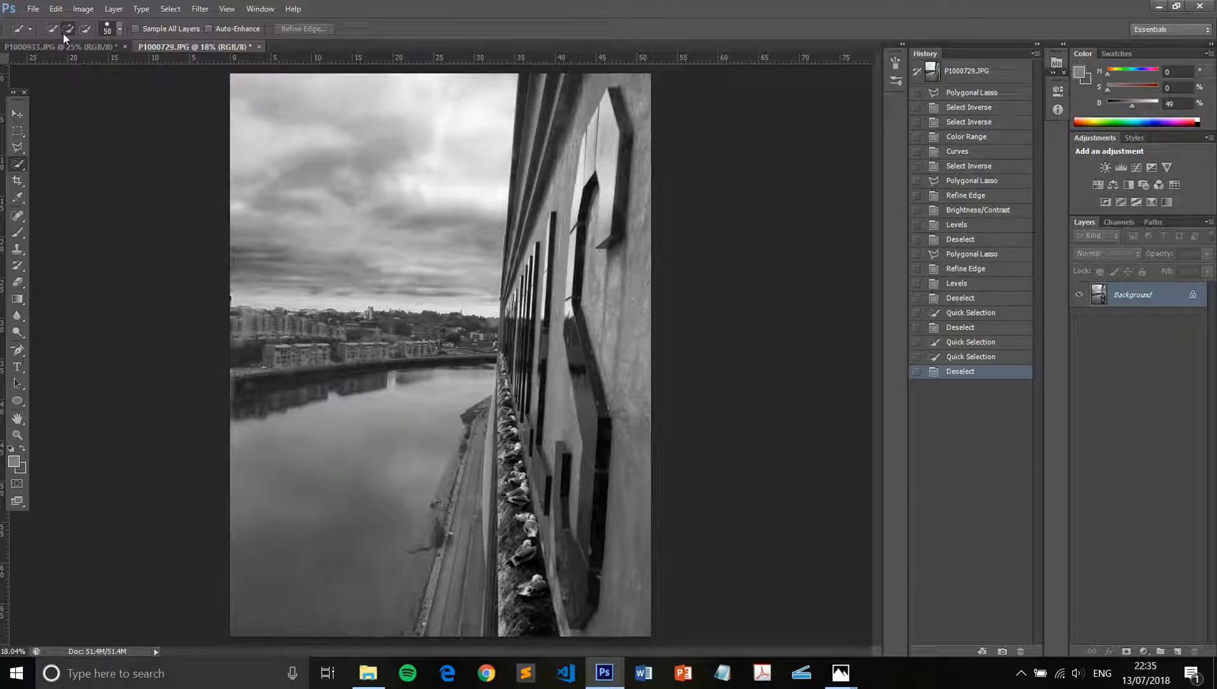
- Select the river with the Quick Selection tool and subtract the sloping bank beside the path from the selection
left_click_drag(299, 602, 277, 500)
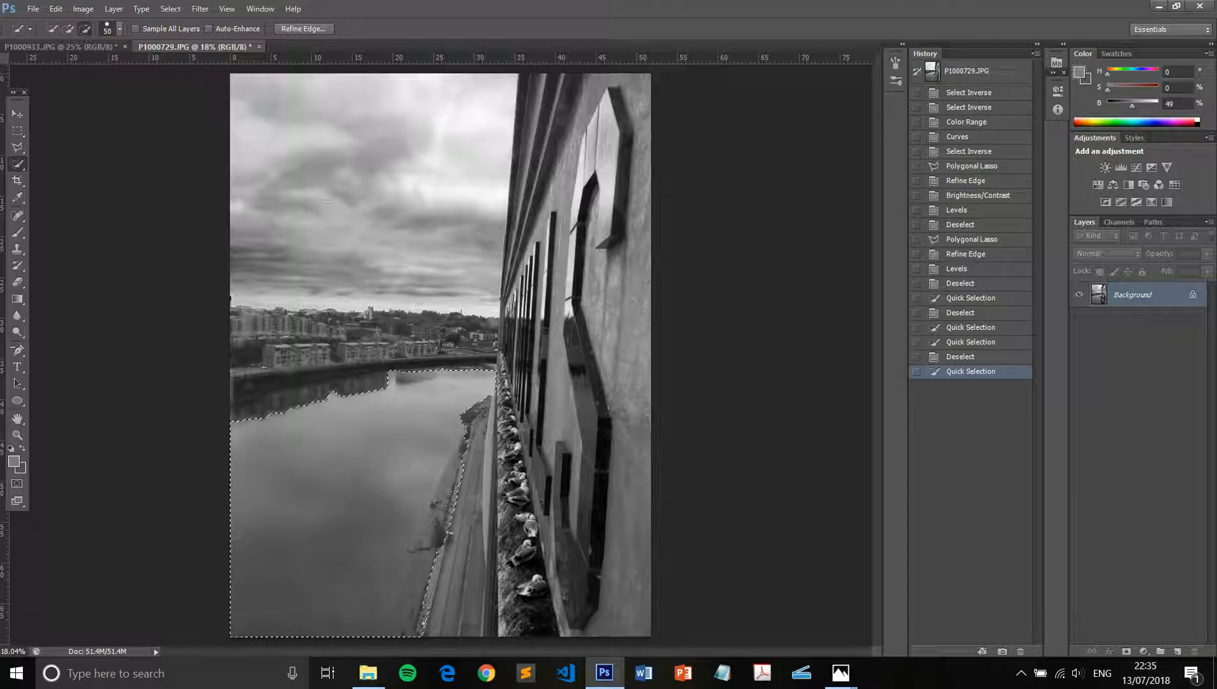
scroll(457, 508, "up", 2)
scroll(456, 508, "up", 2)
left_click_drag(507, 368, 511, 204)
mouse_move(419, 438)
left_mouse_down()
mouse_move(494, 342)
mouse_move(496, 316)
mouse_move(481, 372)
left_mouse_up()
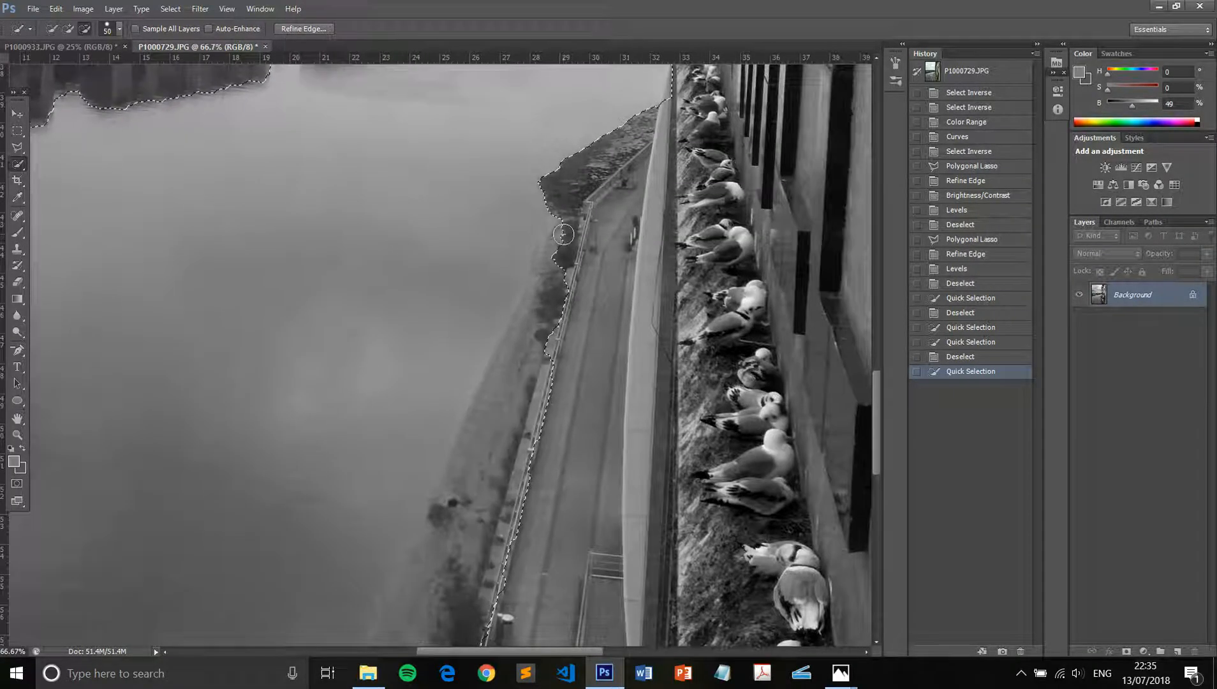
mouse_move(563, 235)
left_mouse_down()
mouse_move(533, 359)
mouse_move(468, 527)
mouse_move(365, 355)
mouse_move(465, 413)
mouse_move(475, 440)
mouse_move(403, 415)
mouse_move(372, 382)
mouse_move(517, 447)
mouse_move(471, 544)
mouse_move(537, 407)
mouse_move(521, 344)
mouse_move(503, 423)
left_mouse_up()
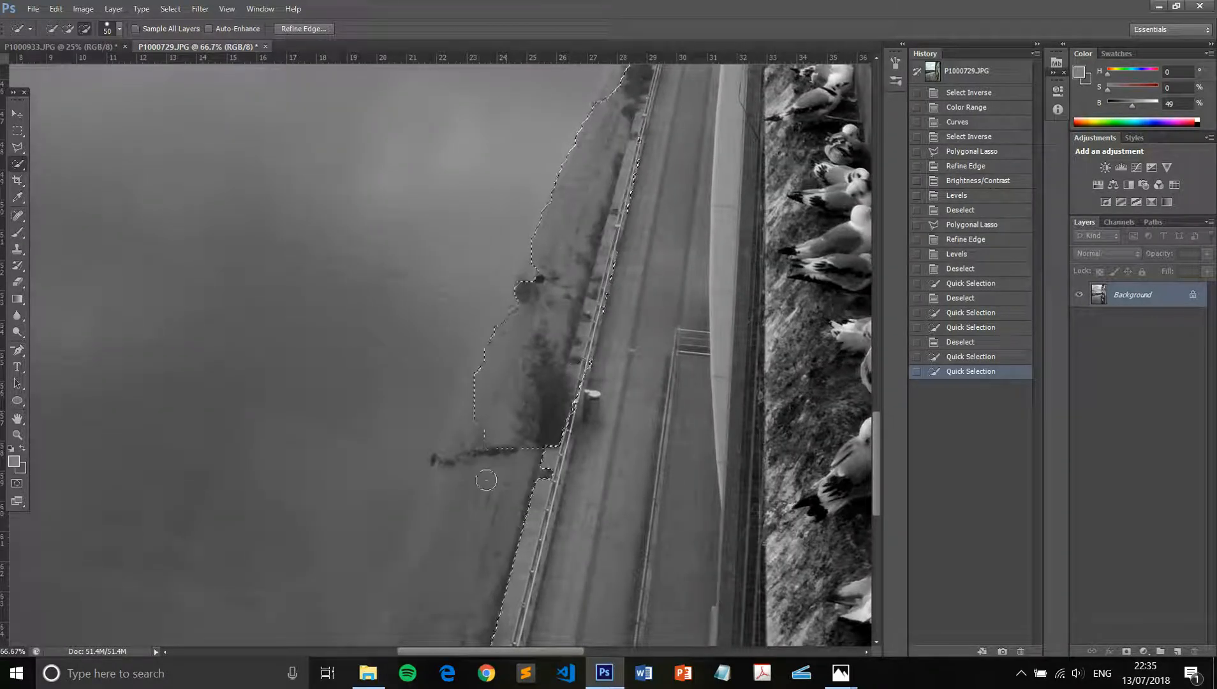
mouse_move(466, 548)
left_mouse_down()
mouse_move(530, 371)
mouse_move(554, 247)
left_mouse_up()
mouse_move(502, 407)
left_mouse_down()
mouse_move(497, 435)
mouse_move(557, 426)
mouse_move(665, 113)
mouse_move(679, 128)
mouse_move(626, 207)
left_mouse_up()
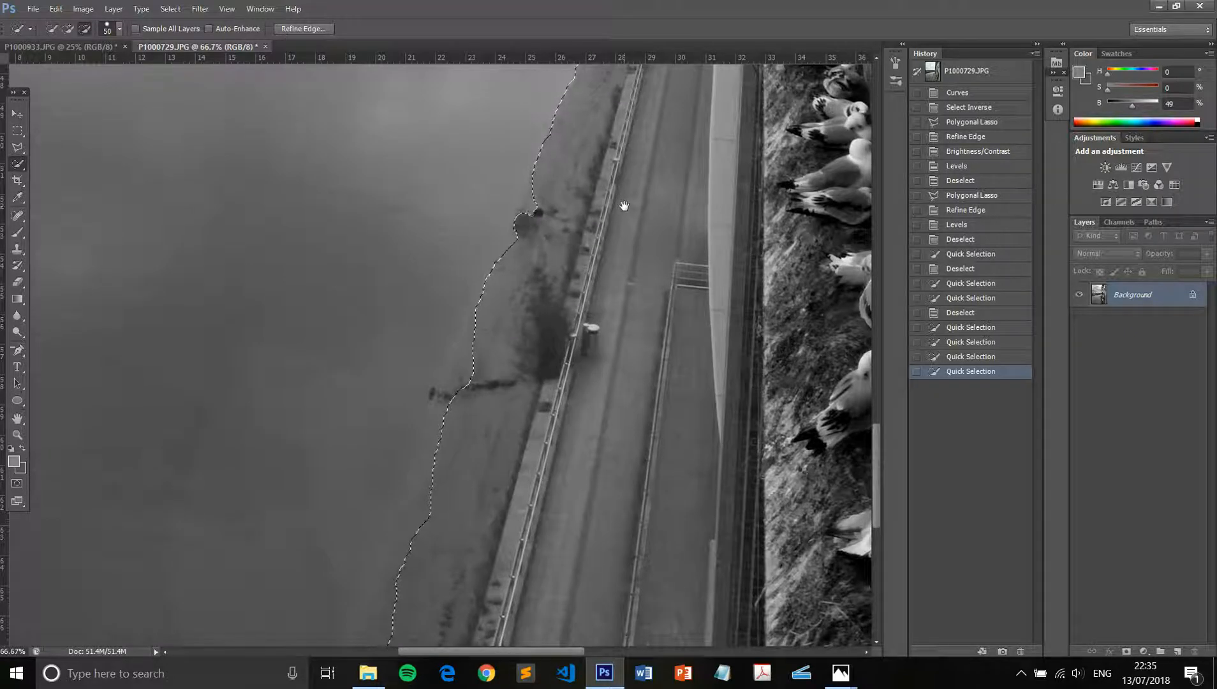
left_click_drag(608, 351, 548, 604)
mouse_move(571, 258)
left_mouse_down()
mouse_move(570, 270)
mouse_move(585, 194)
mouse_move(567, 267)
left_mouse_up()
key("ctrl+0")
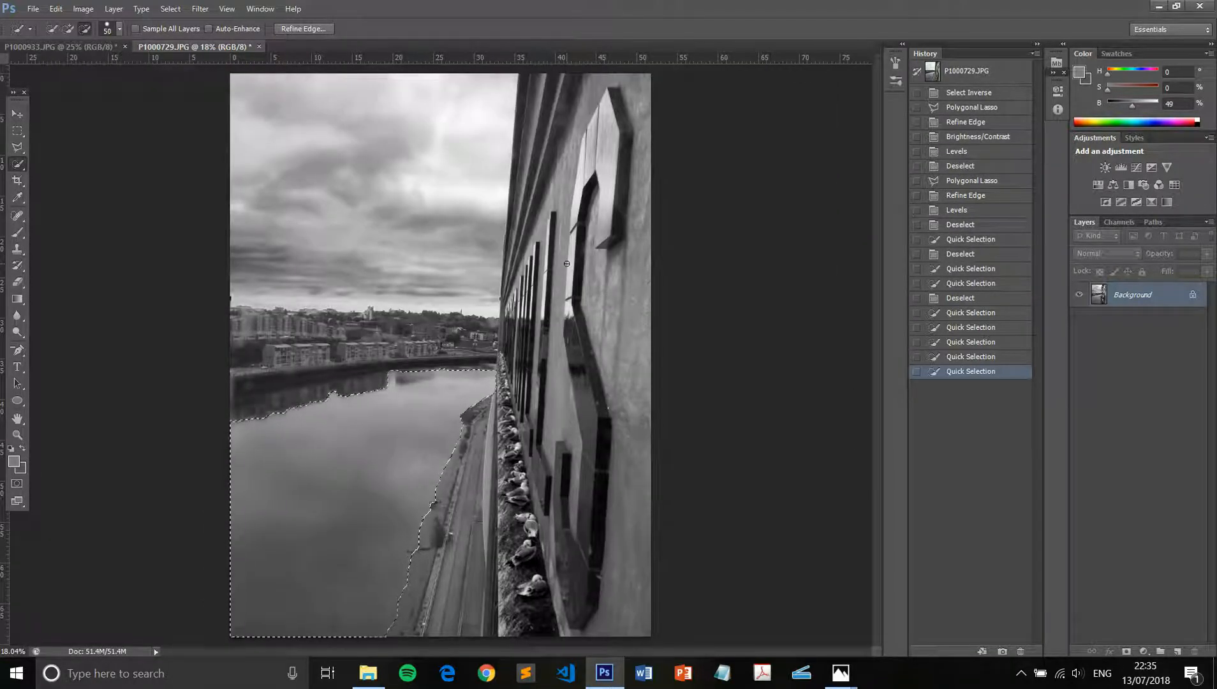
- Soften the river selection's edges in Refine Edge with a feather of about 23 px
left_click(305, 30)
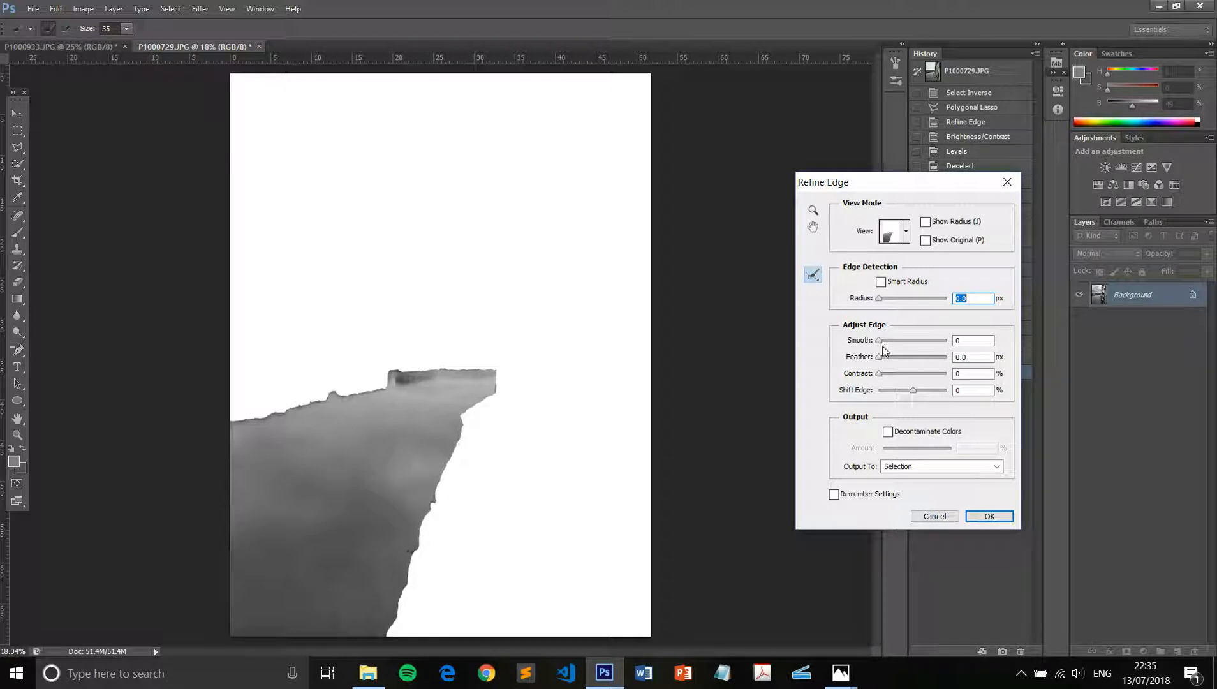
left_click_drag(881, 357, 911, 363)
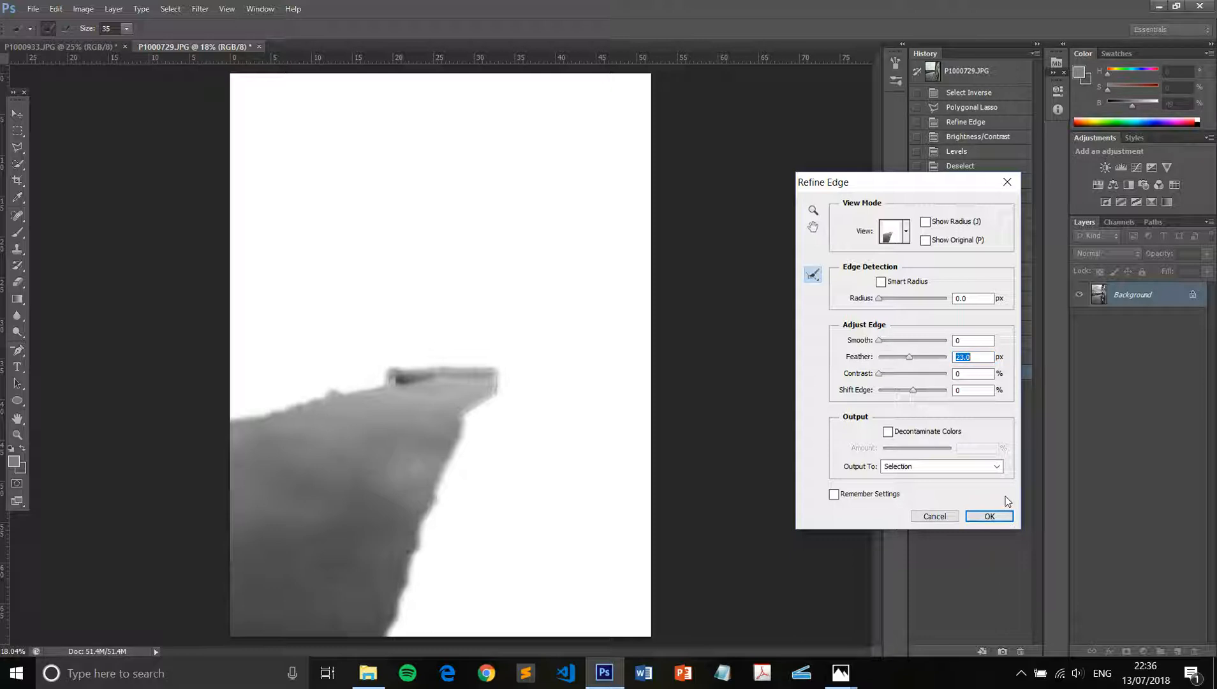
left_click(985, 522)
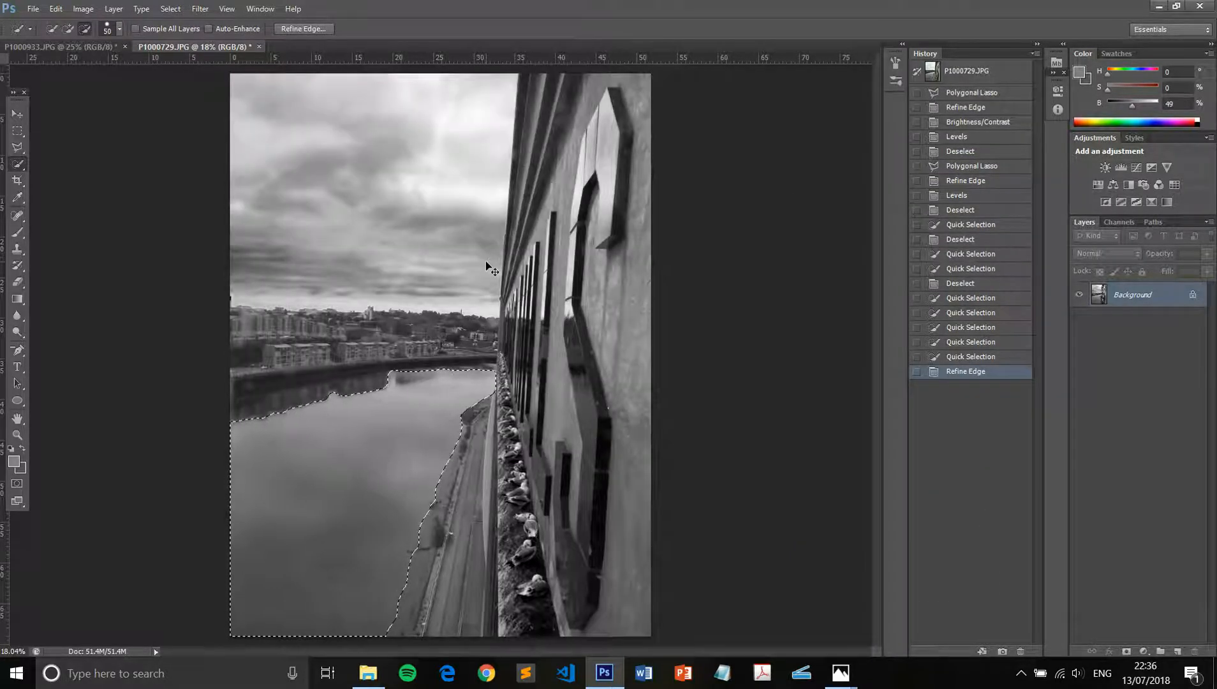
- Raise the river's contrast in Levels with an input black of 38 and an input white of 205, and clear the selection
key("ctrl+l")
left_click_drag(701, 316, 725, 317)
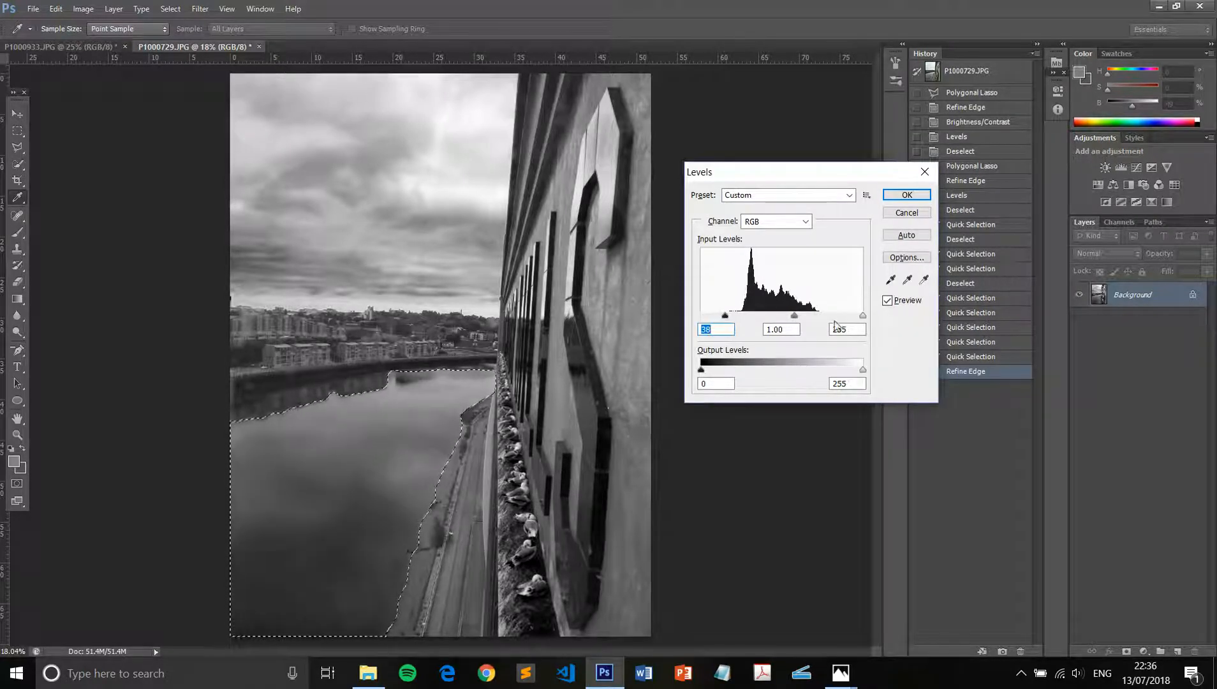
left_click_drag(864, 319, 832, 317)
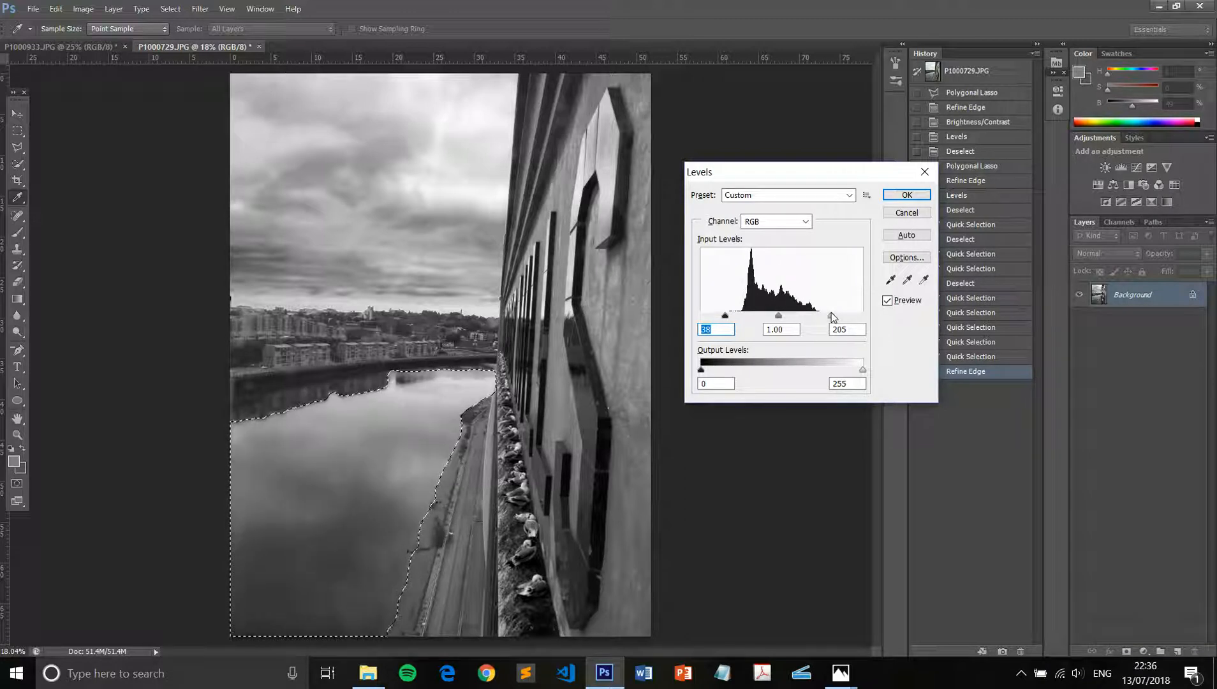
left_click(895, 198)
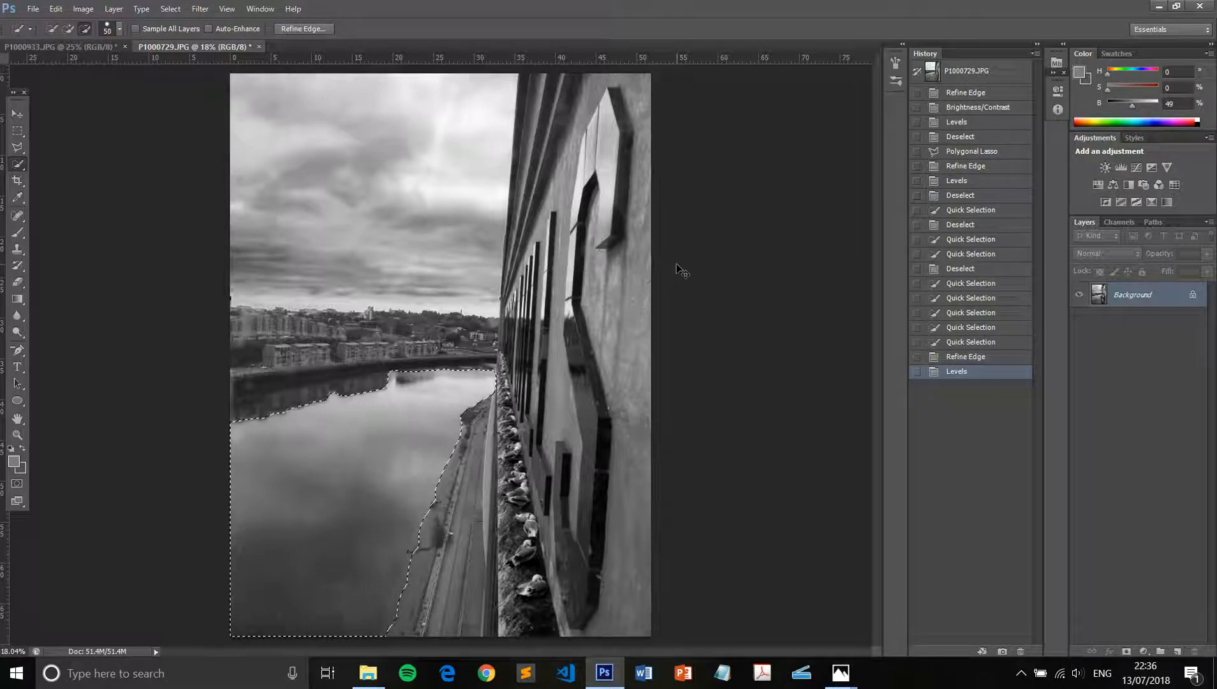
key("ctrl+d")
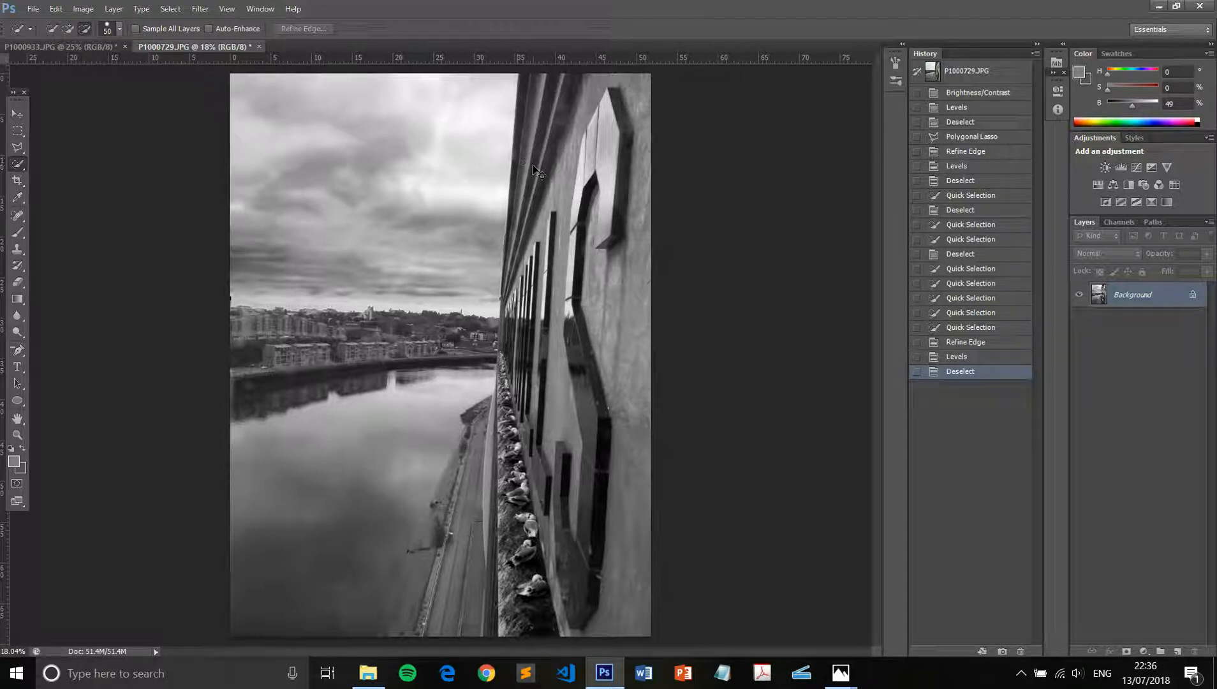
- Inspect the river, the far bank and the building's edge against the sky up close
key("ctrl+plus")
key("ctrl+plus")
key("ctrl+plus")
key("ctrl+plus")
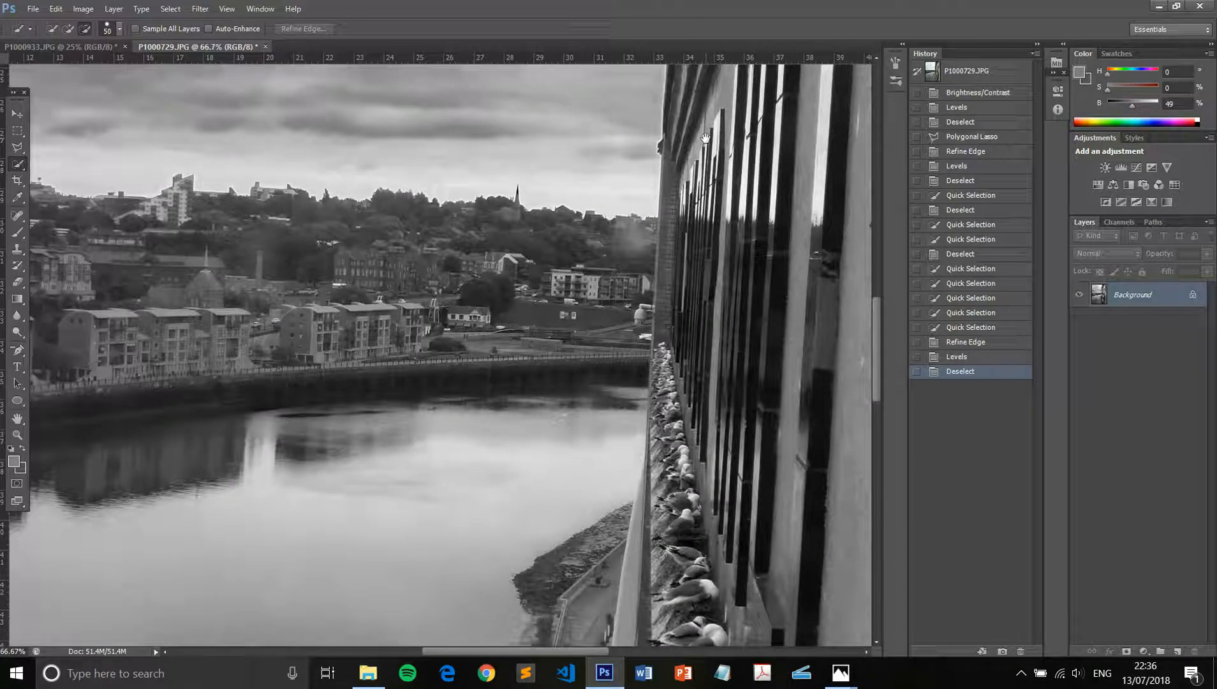
left_click_drag(619, 120, 573, 407)
left_click_drag(601, 187, 606, 408)
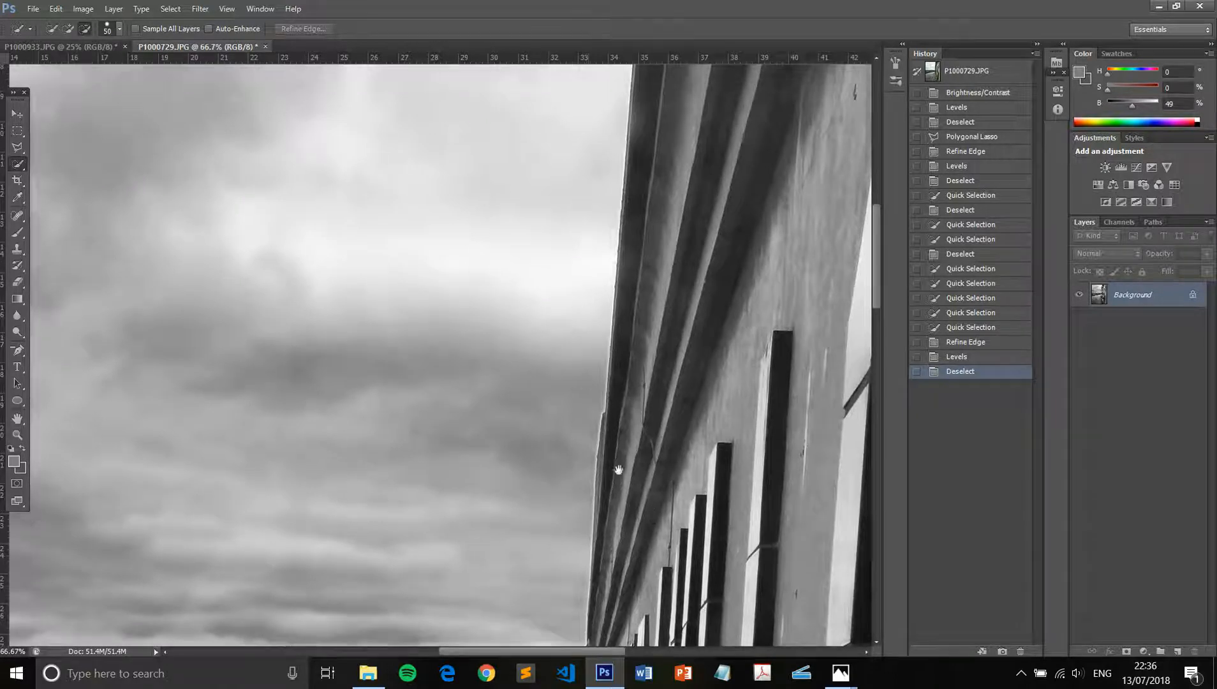
key("ctrl+0")
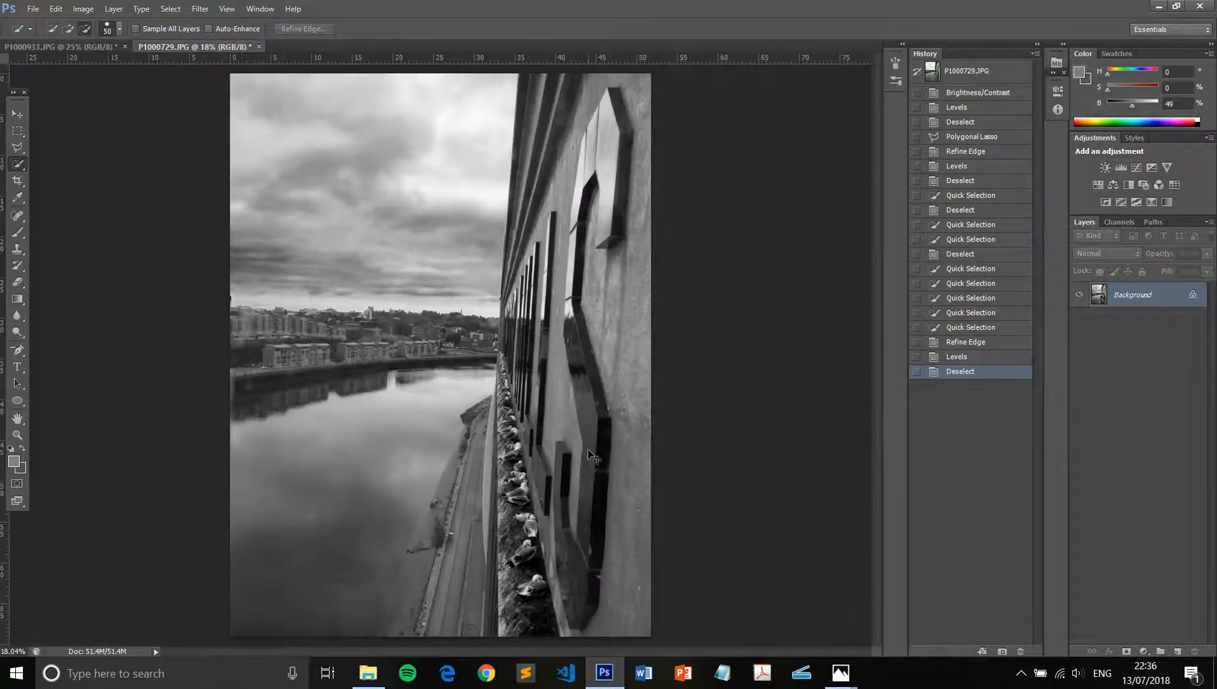
- Compare the edited photo twice with its original opening state in the history, ending on the latest edit
left_click(994, 74)
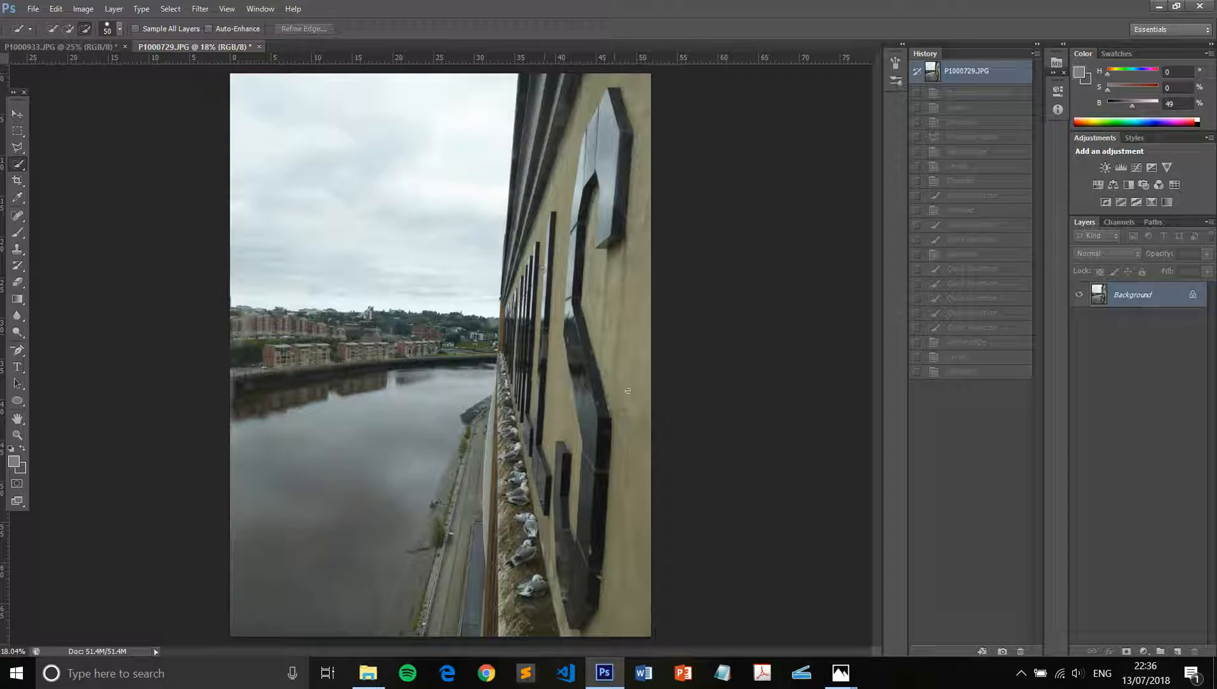
left_click(974, 373)
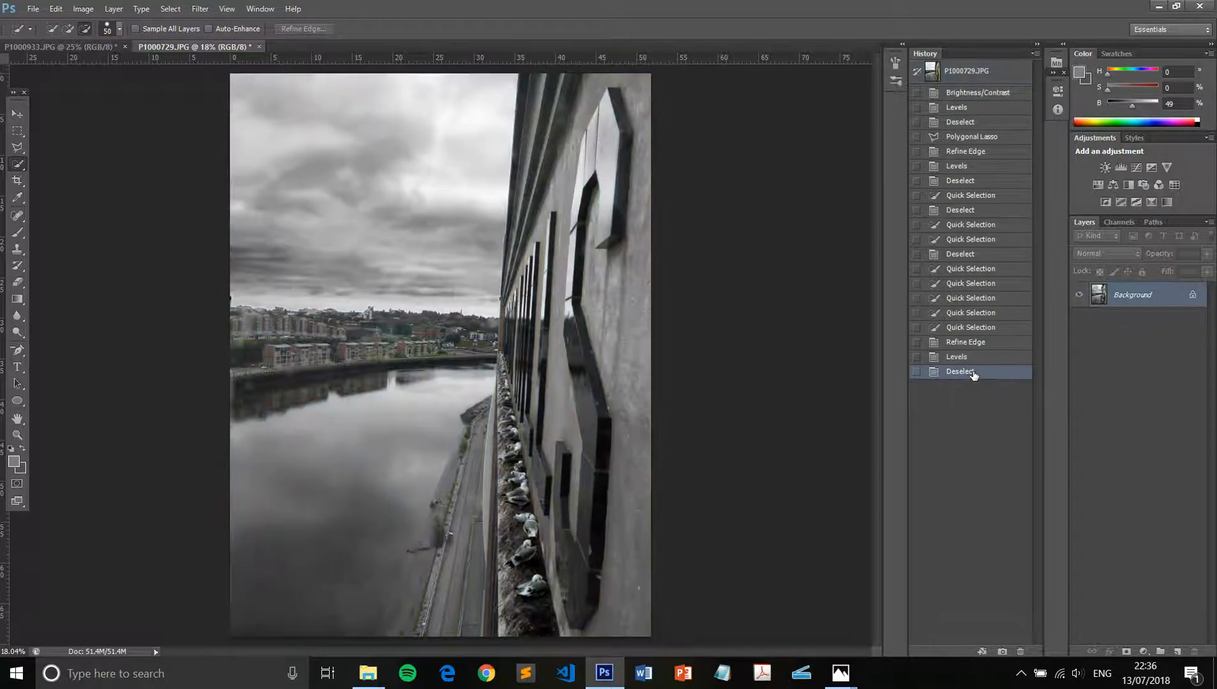
left_click(985, 78)
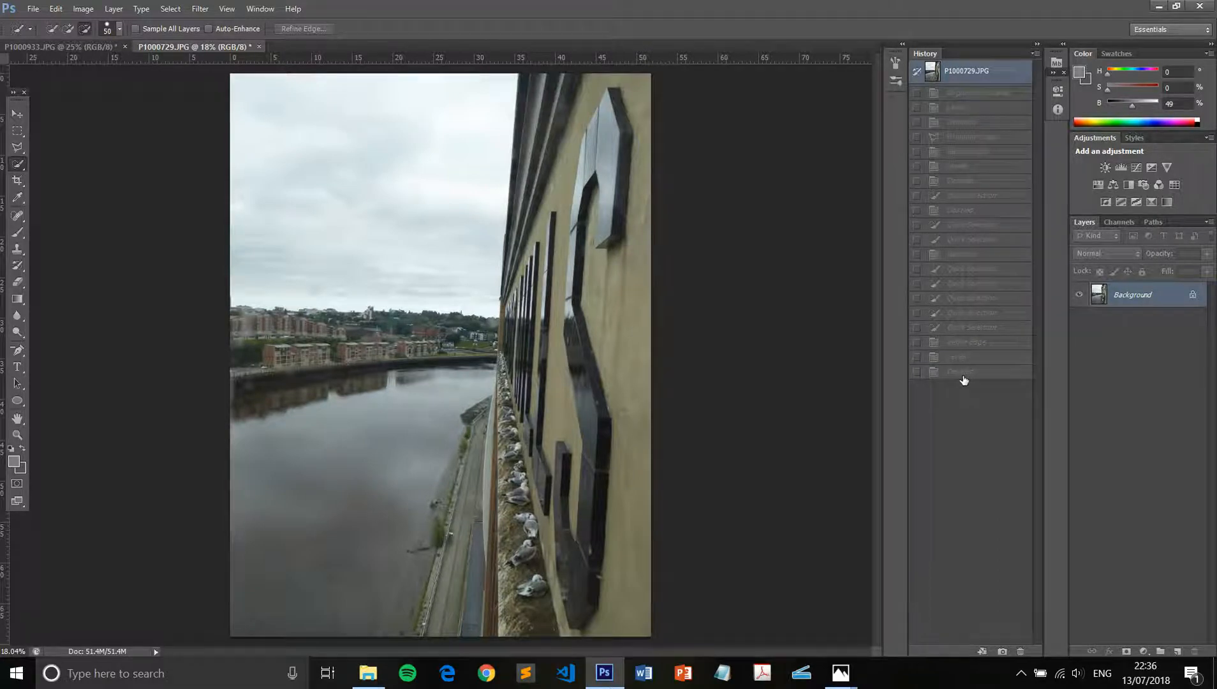
left_click(964, 375)
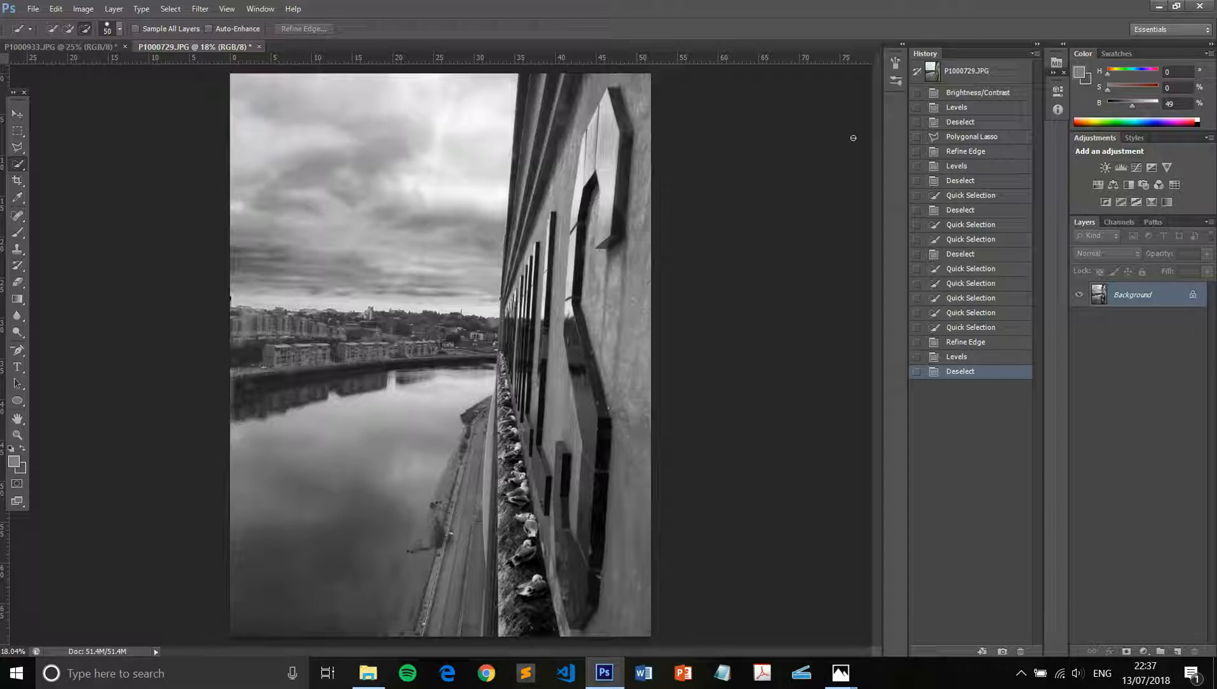
left_click(83, 8)
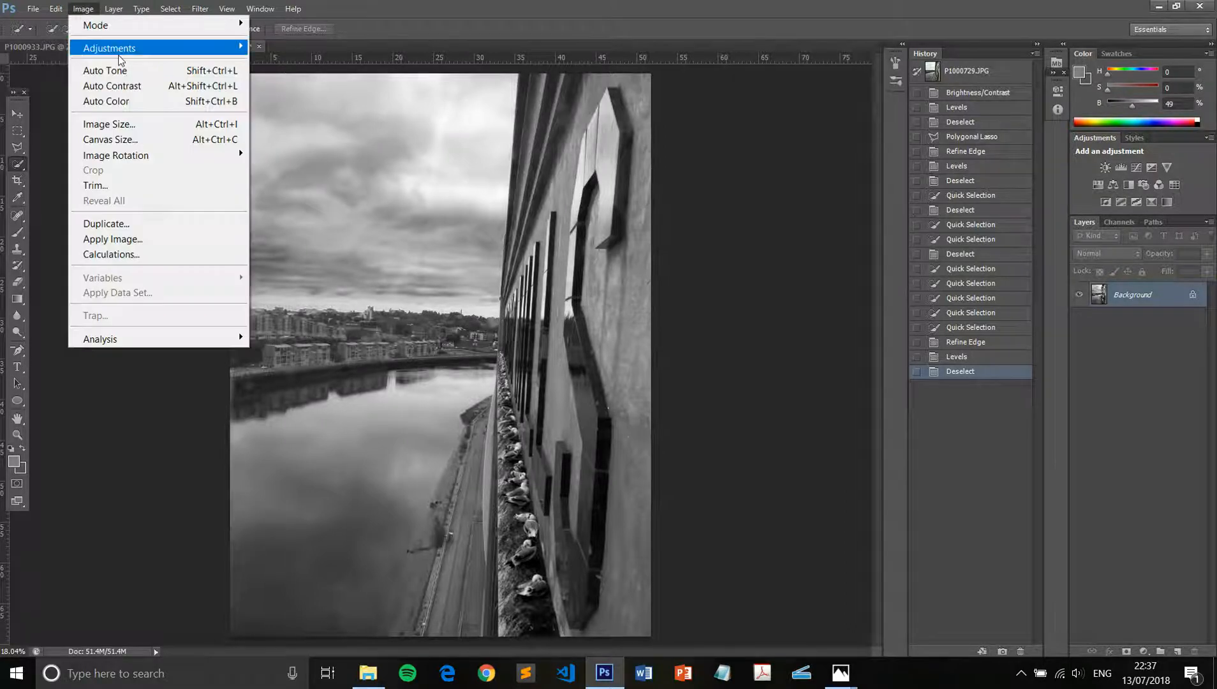
mouse_move(125, 51)
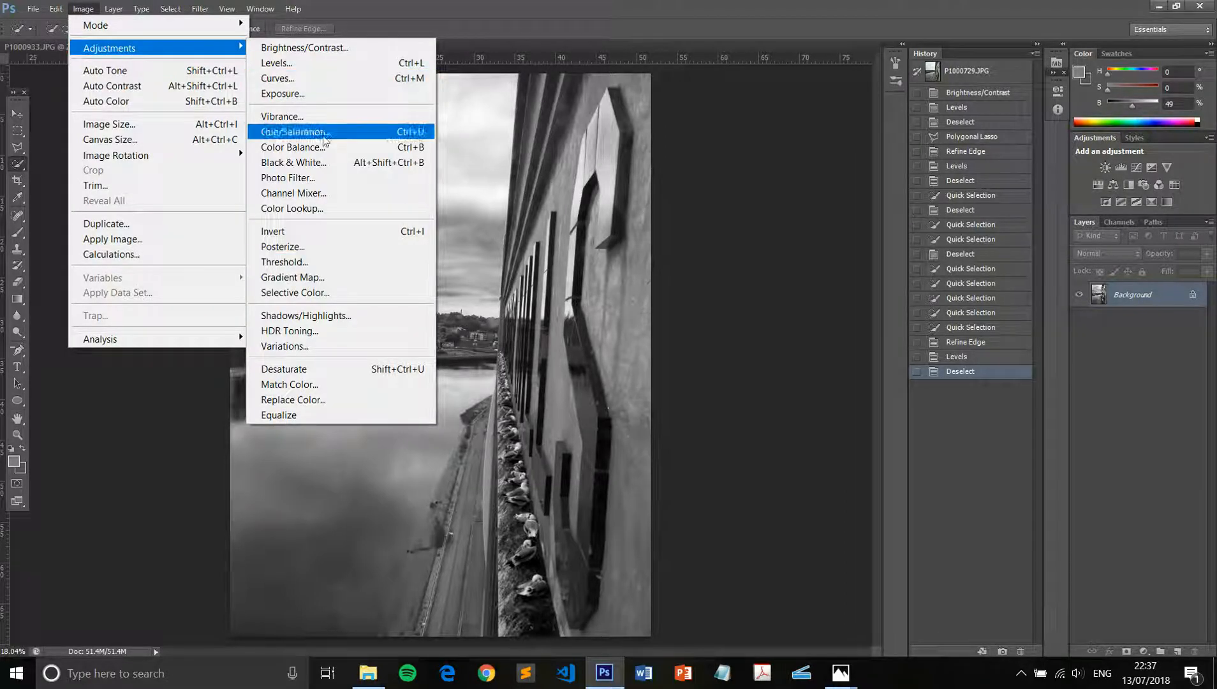
left_click(84, 9)
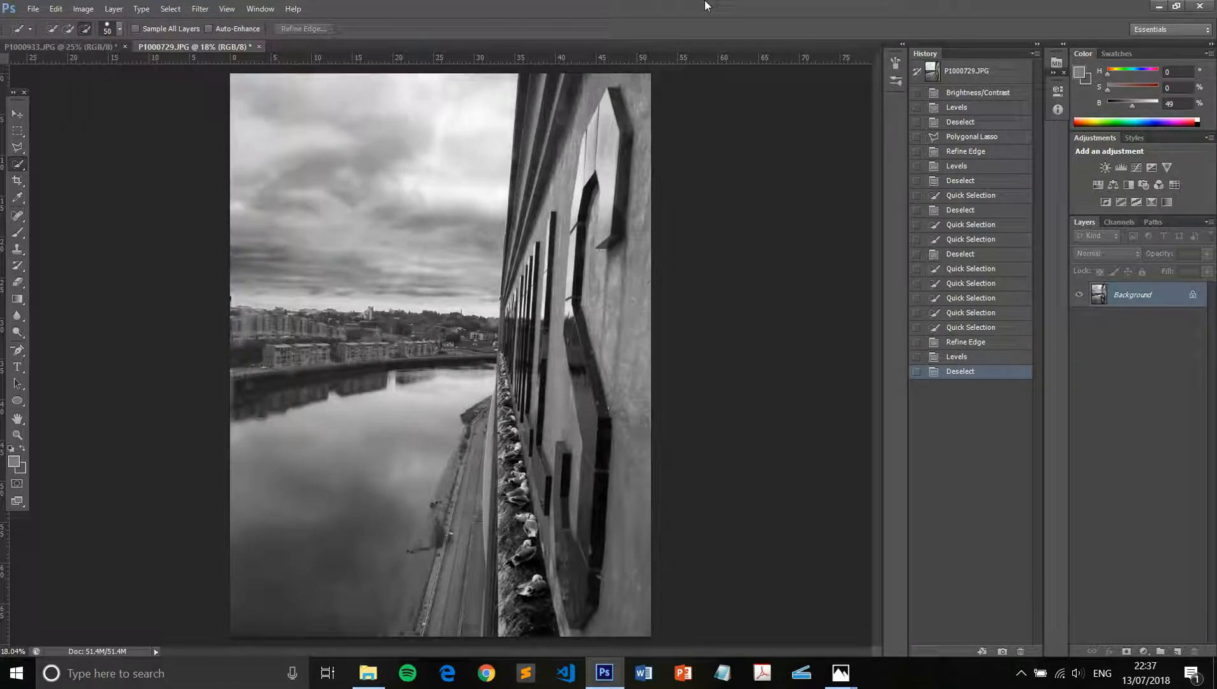